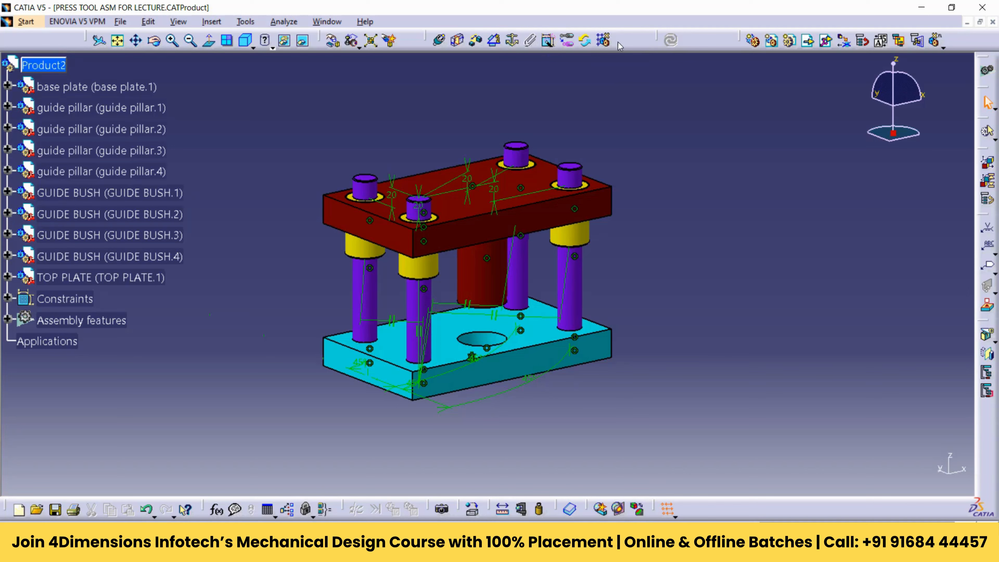
Create a new empty assembly product in the Assembly Design workbench
left_click_drag(320, 39, 384, 38)
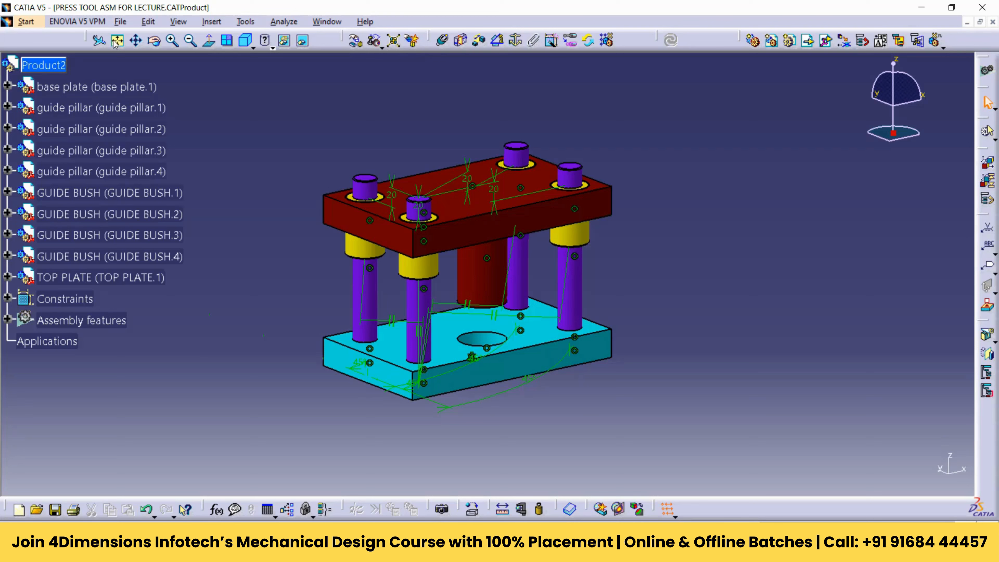
left_click(26, 22)
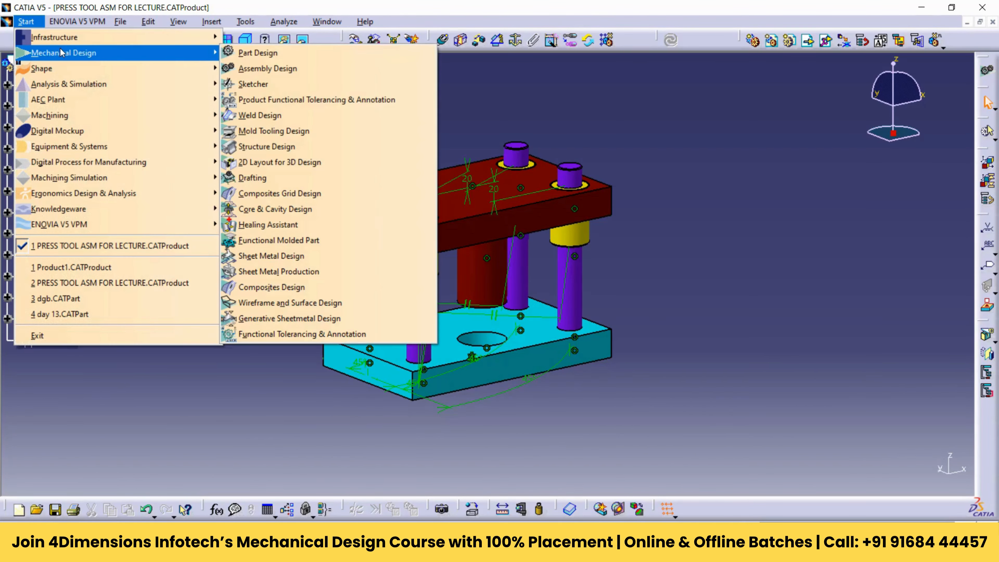
mouse_move(156, 55)
left_click(303, 68)
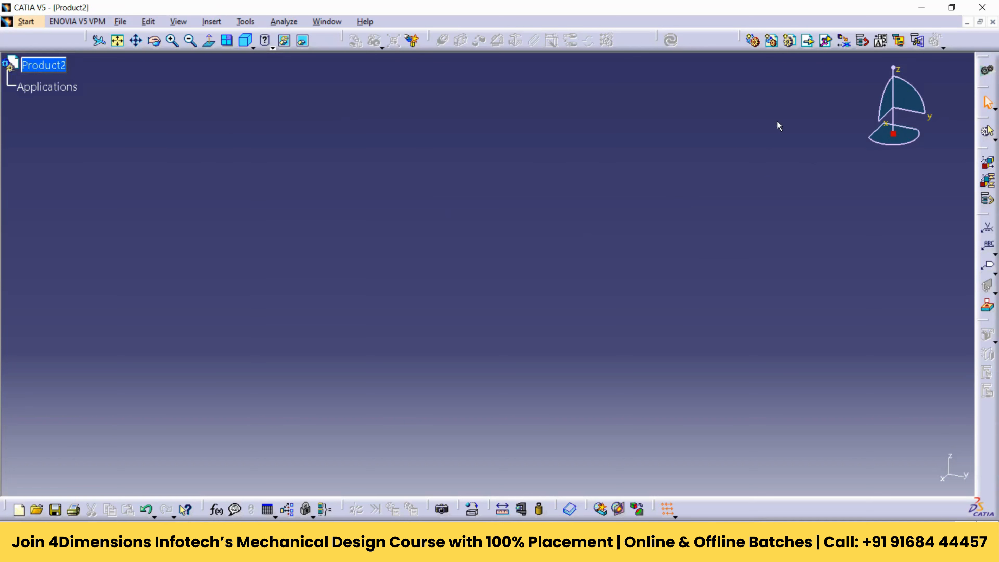
Insert the existing base plate part into Product2 and dismiss the incident report
left_click(808, 41)
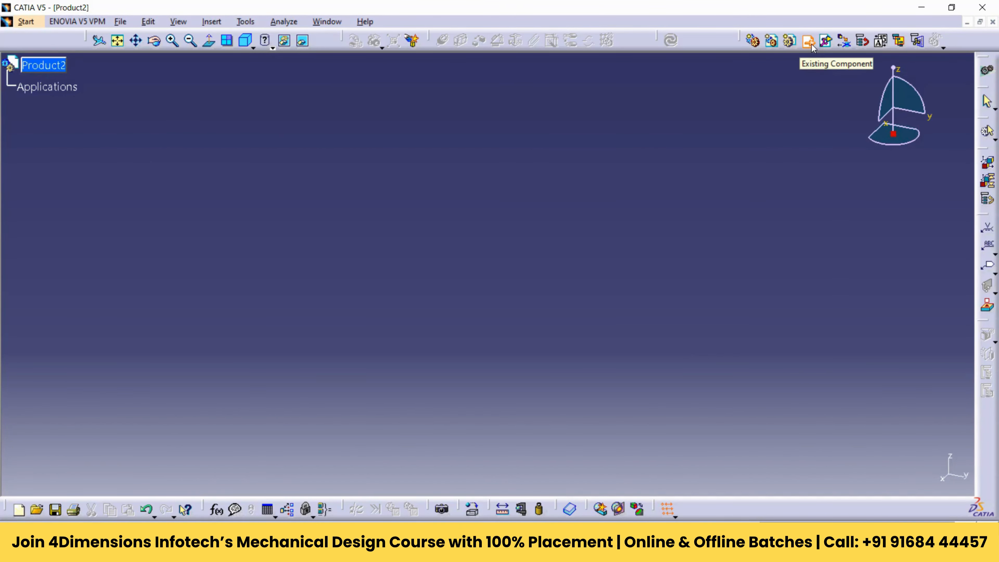
left_click(826, 44)
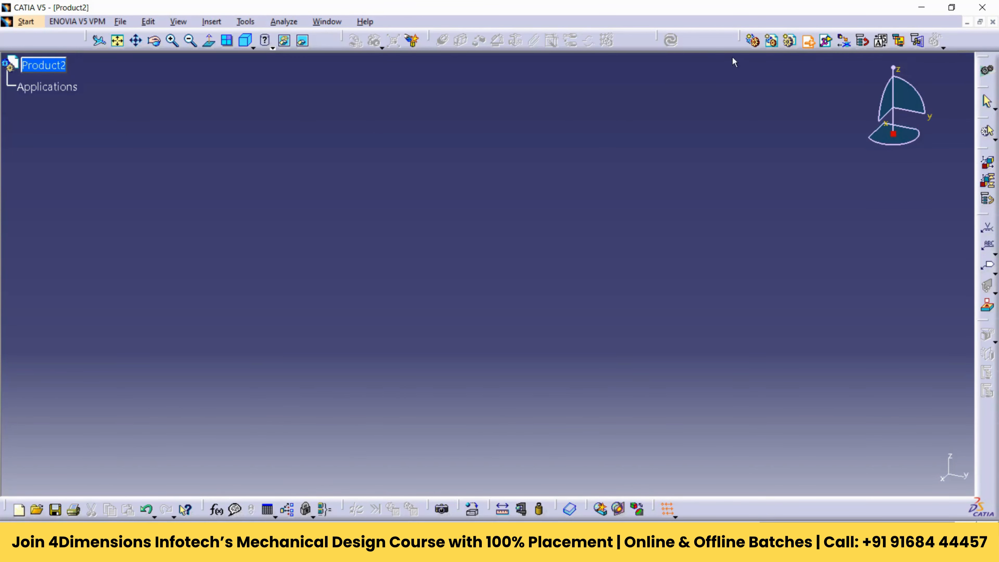
left_click(46, 67)
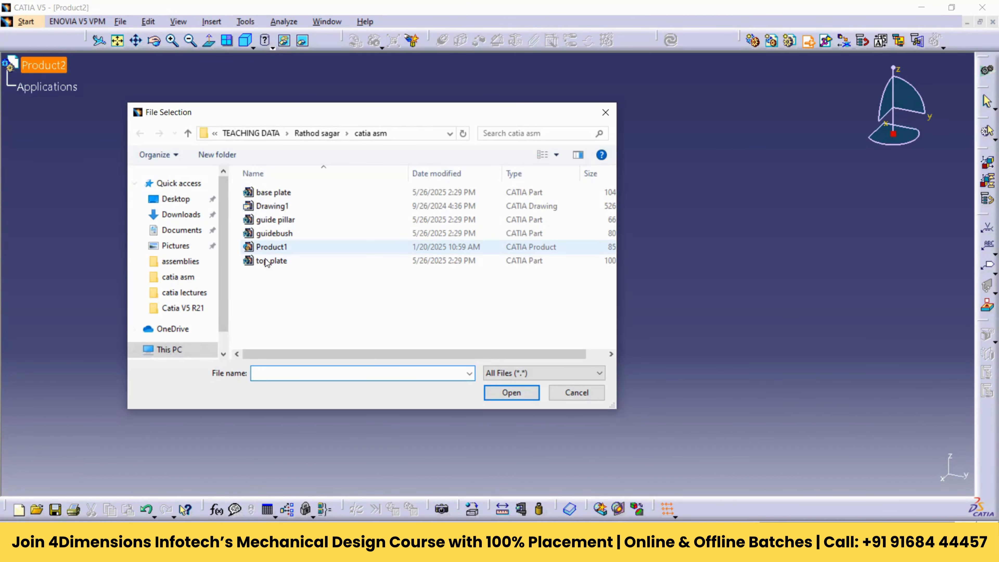
left_click(275, 193)
left_click(498, 394)
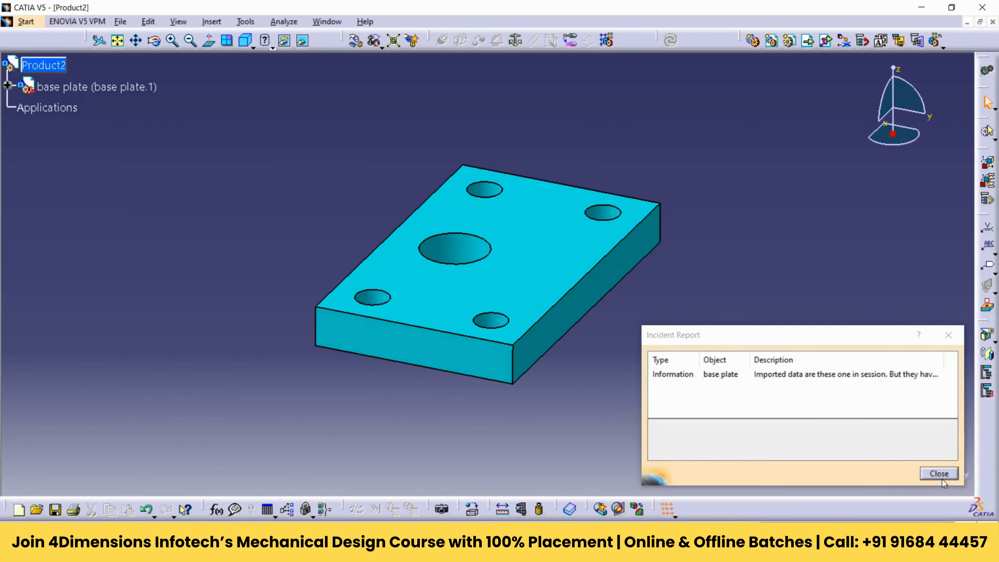
left_click(941, 476)
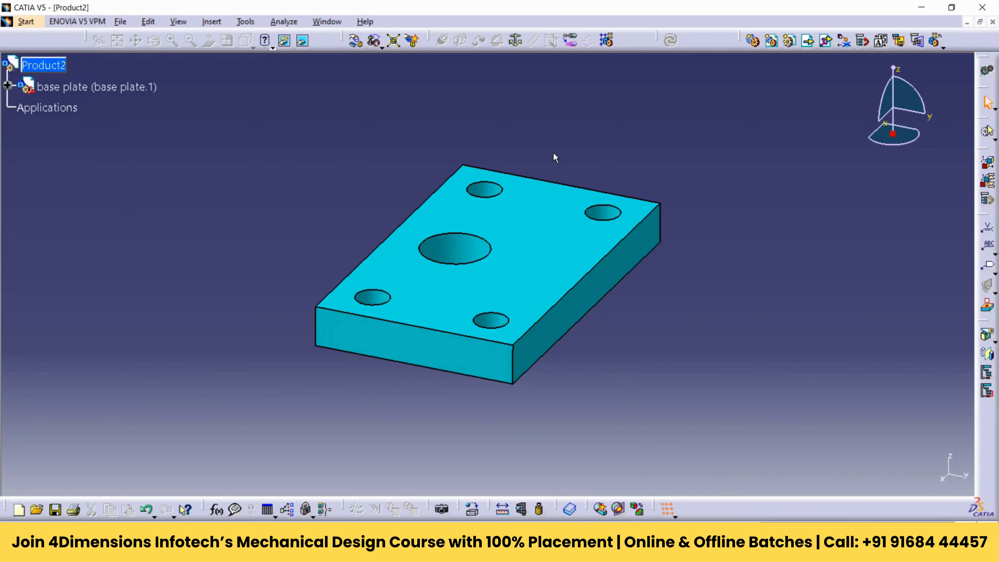
Insert the existing guide pillar part into Product2
left_click(807, 41)
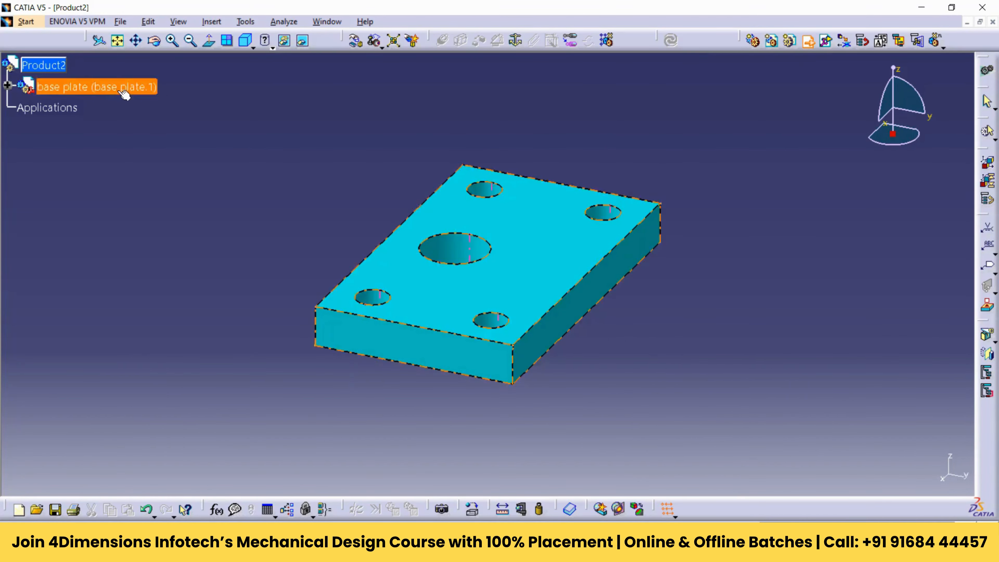
left_click(43, 65)
left_click(533, 393)
Move the guide pillar along the X axis, clear of the base plate, with the Manipulation tool
left_click(356, 40)
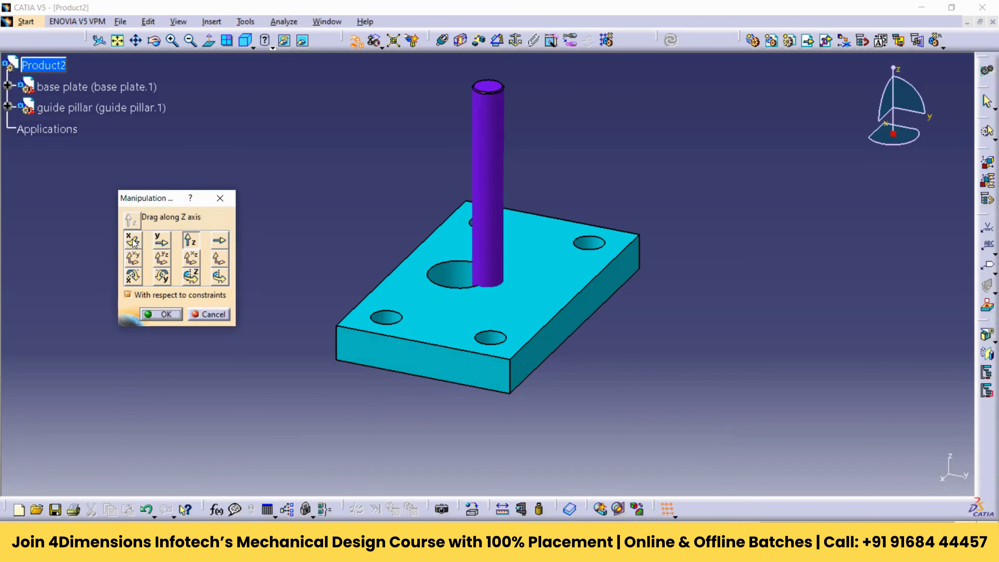
left_click(133, 240)
left_click_drag(491, 163, 648, 269)
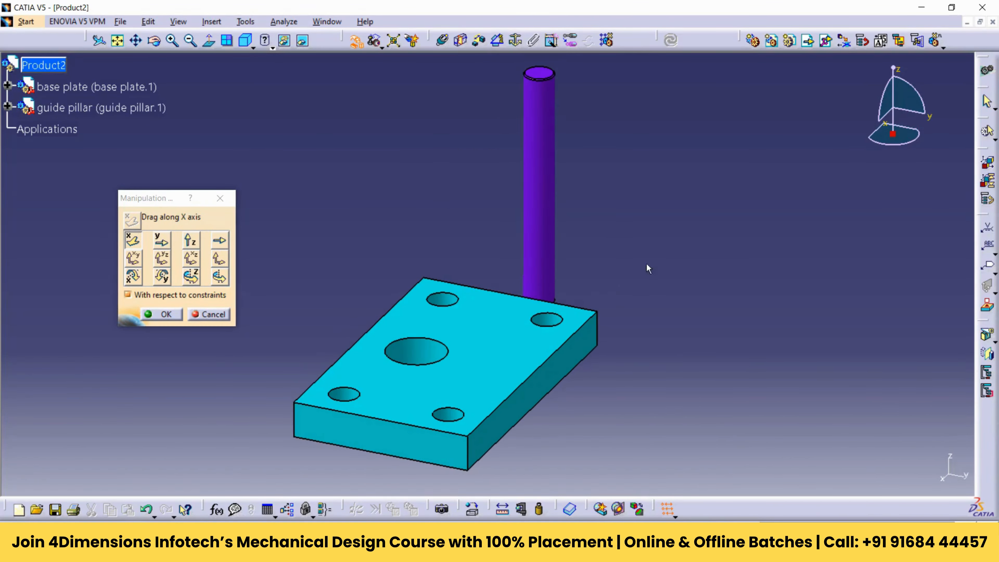
middle_click_drag(769, 246, 773, 254)
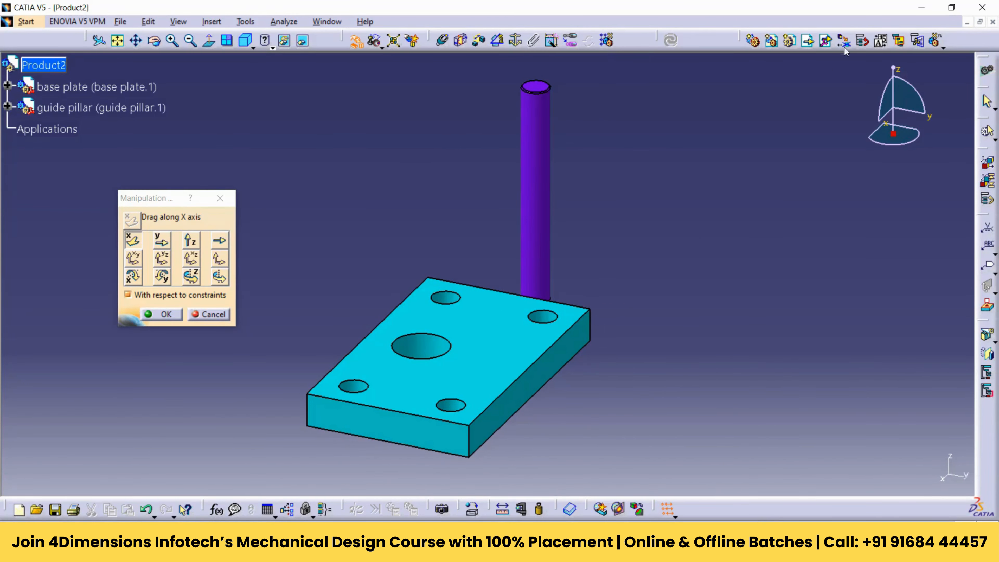
Insert the existing guidebush part into Product2
left_click(807, 40)
left_click(43, 65)
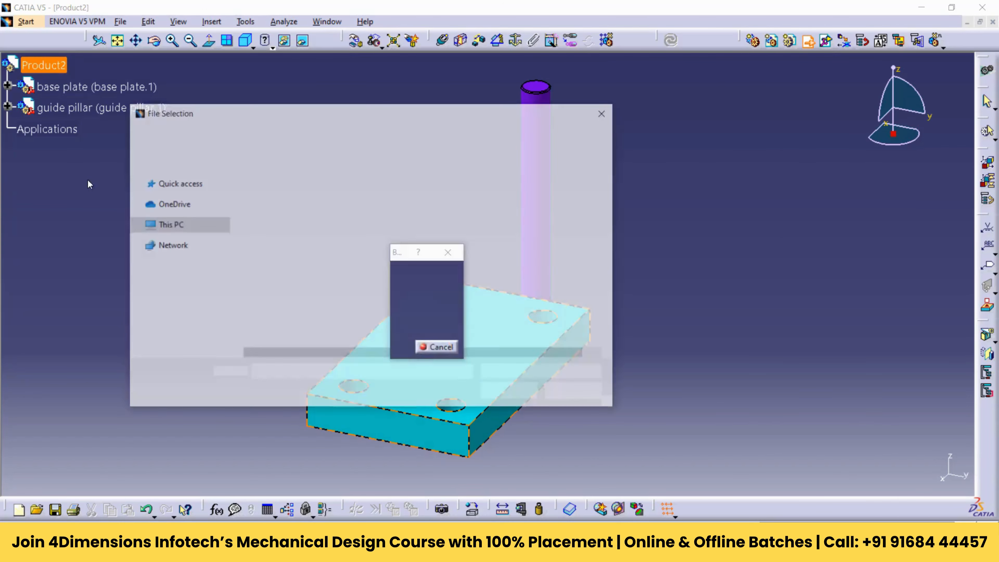
left_click(275, 234)
left_click(509, 390)
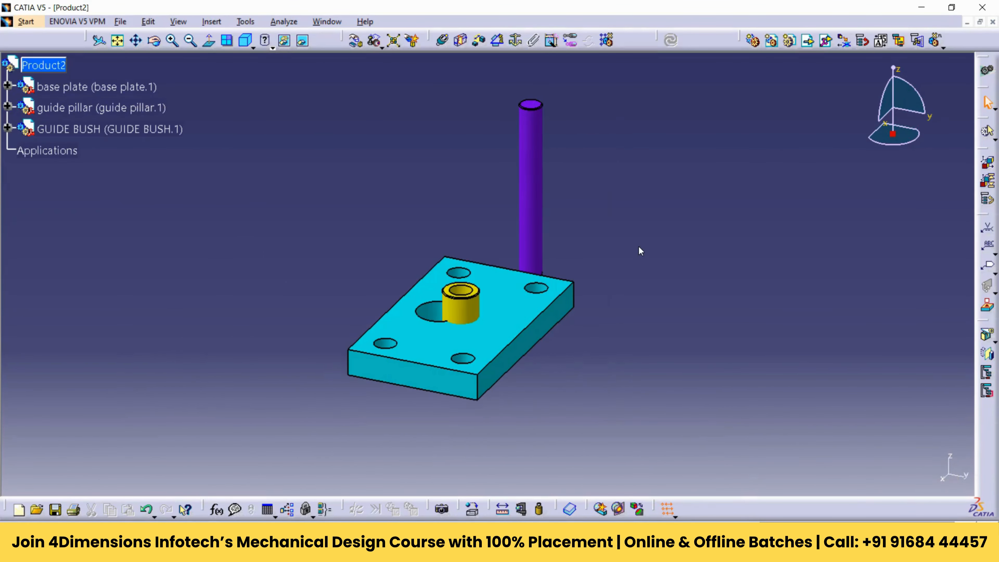
Use the compass to move the guide bush clear of the base plate and guide pillar, and detach the compass
left_click_drag(892, 132, 646, 254)
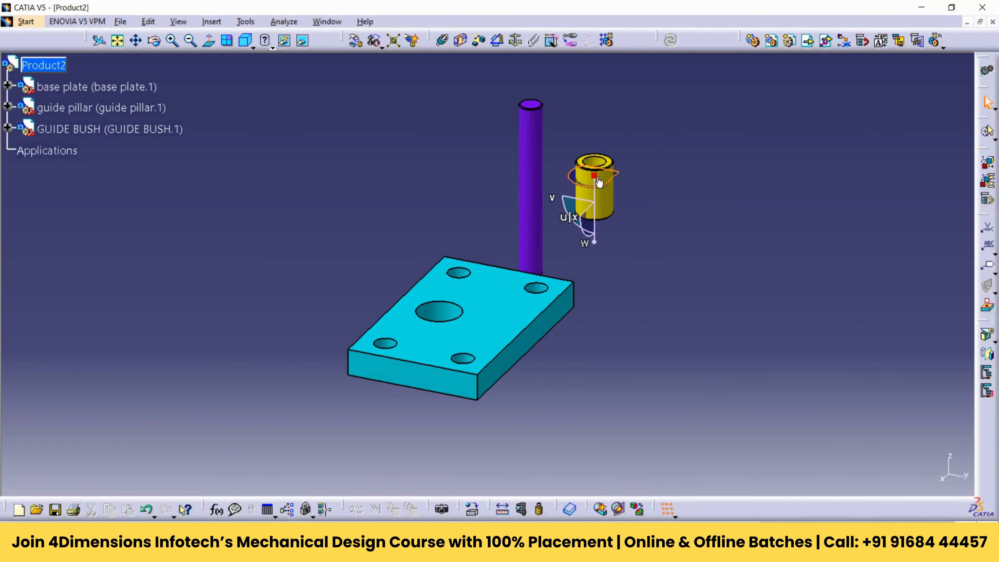
left_click_drag(595, 176, 890, 99)
left_click(852, 153)
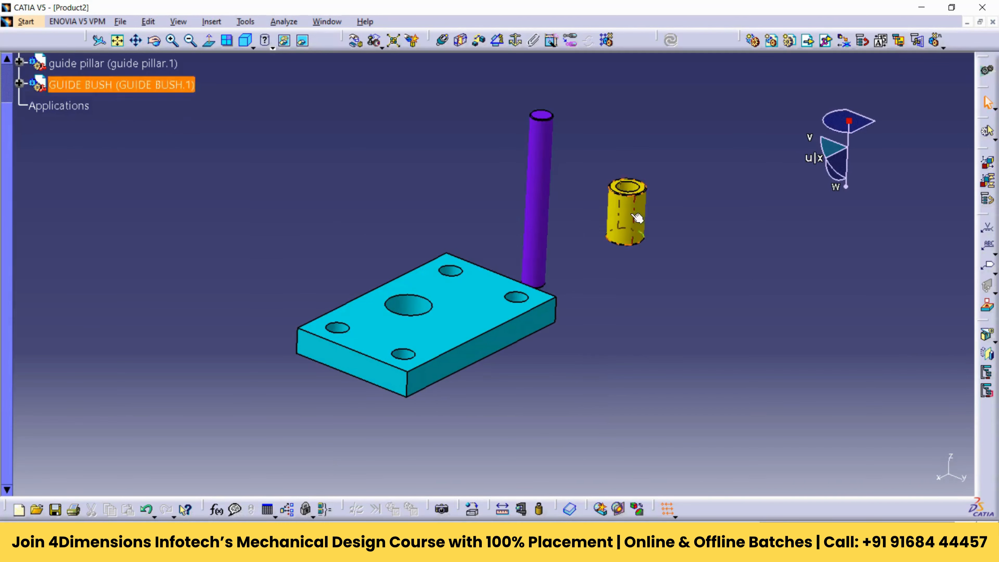
Fix the guide pillar and guide bush together and expand the Constraints branch in the tree
left_click(535, 40)
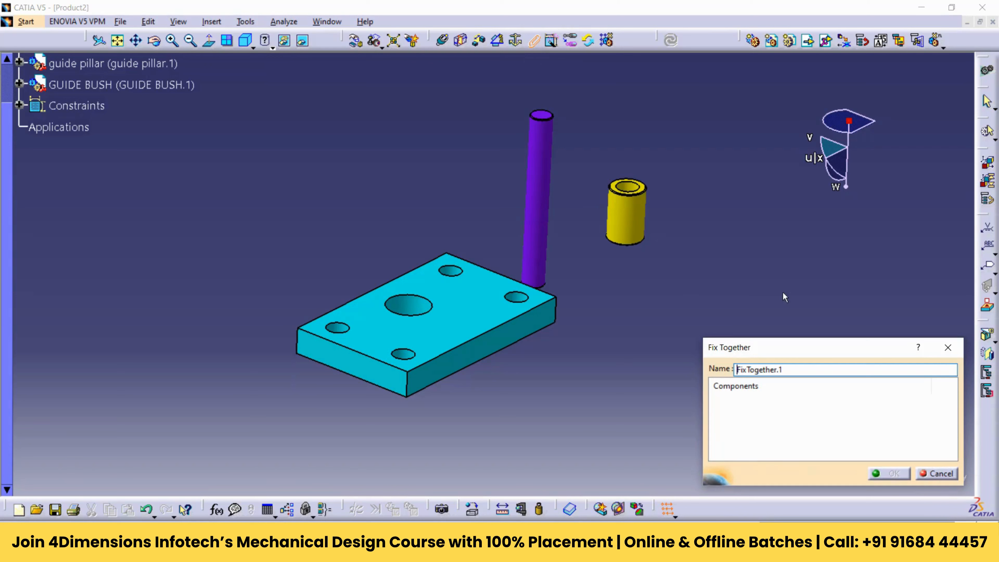
left_click(551, 152)
left_click(631, 220)
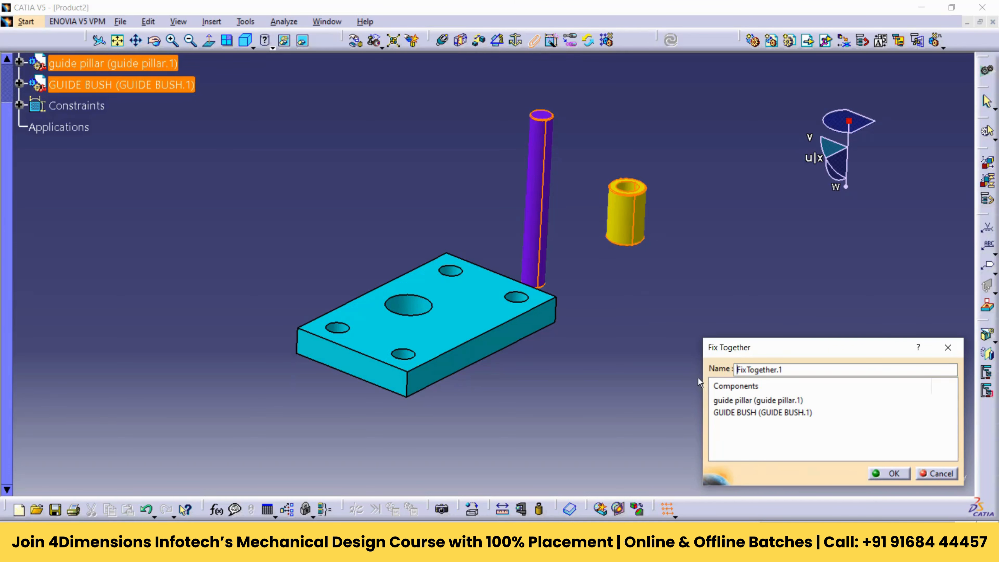
left_click(891, 474)
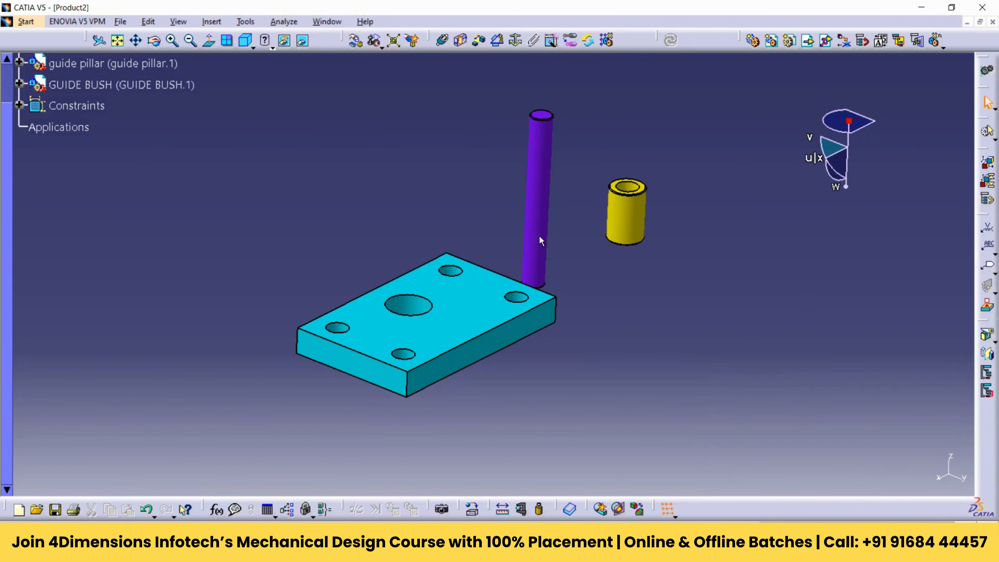
left_click(19, 105)
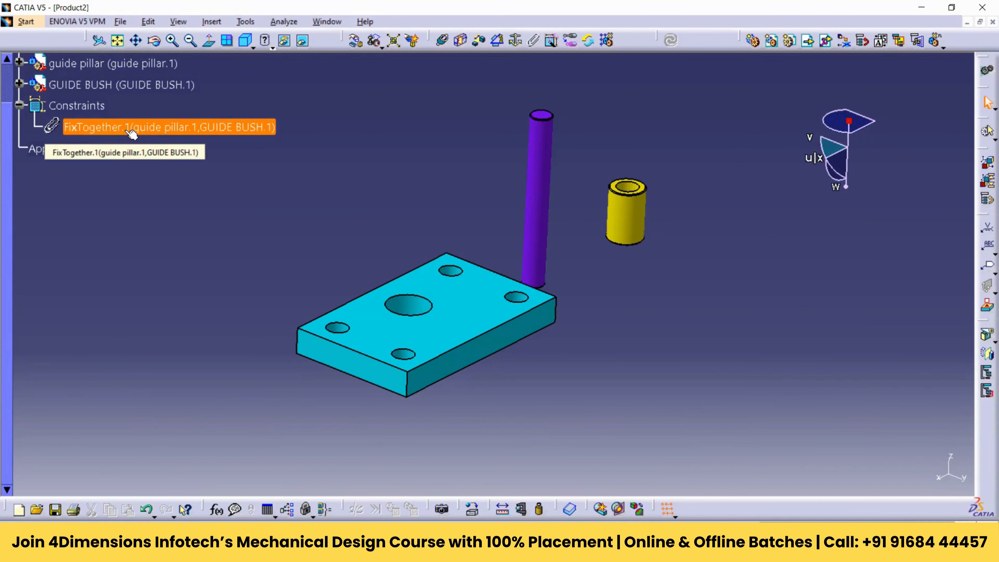
Move only the guide pillar along the Y axis with the Manipulation tool, ignoring constraints
left_click(356, 41)
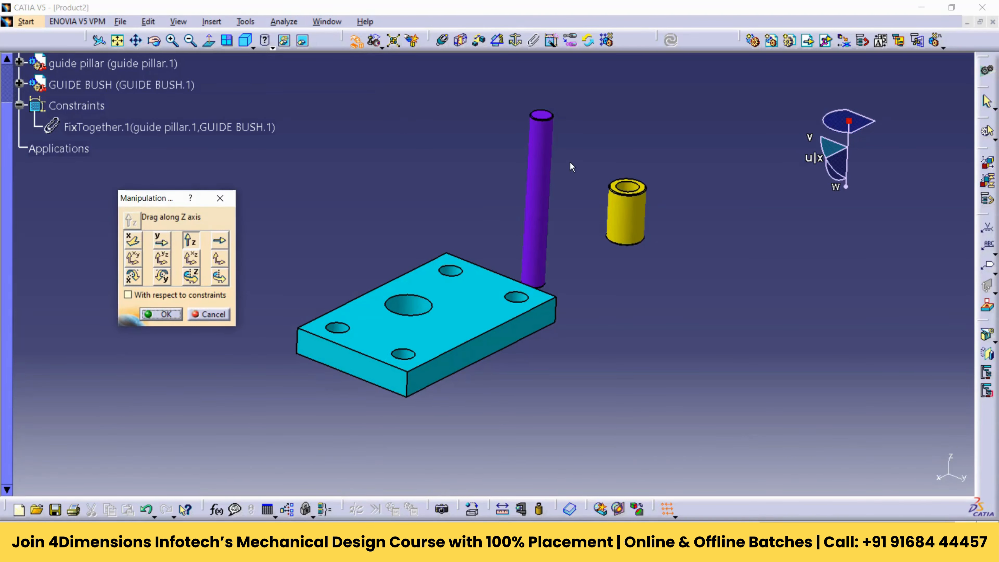
left_click(162, 240)
left_click_drag(537, 190, 505, 224)
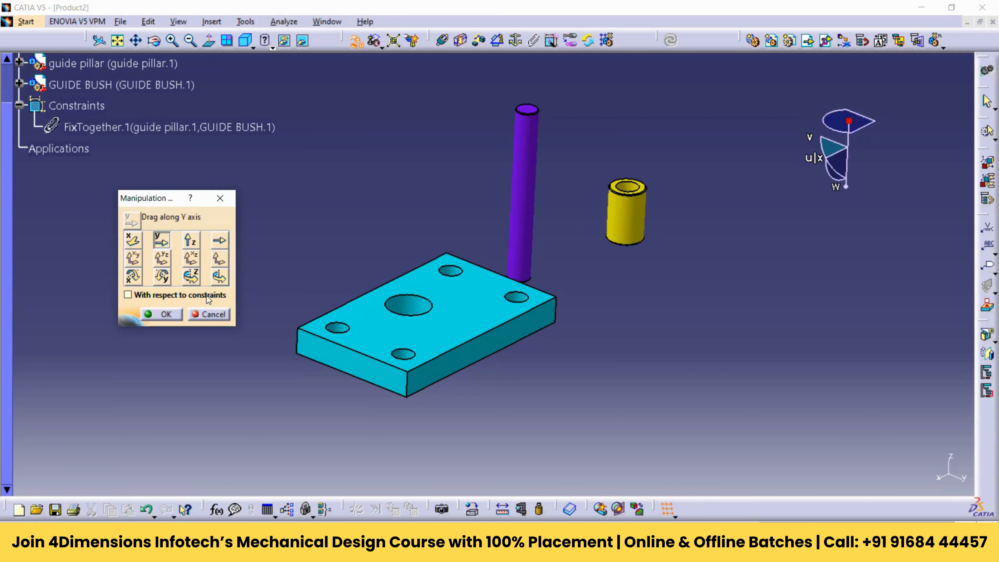
Enable manipulation with respect to constraints and move the guide pillar and guide bush slightly along the Y axis
left_click(128, 295)
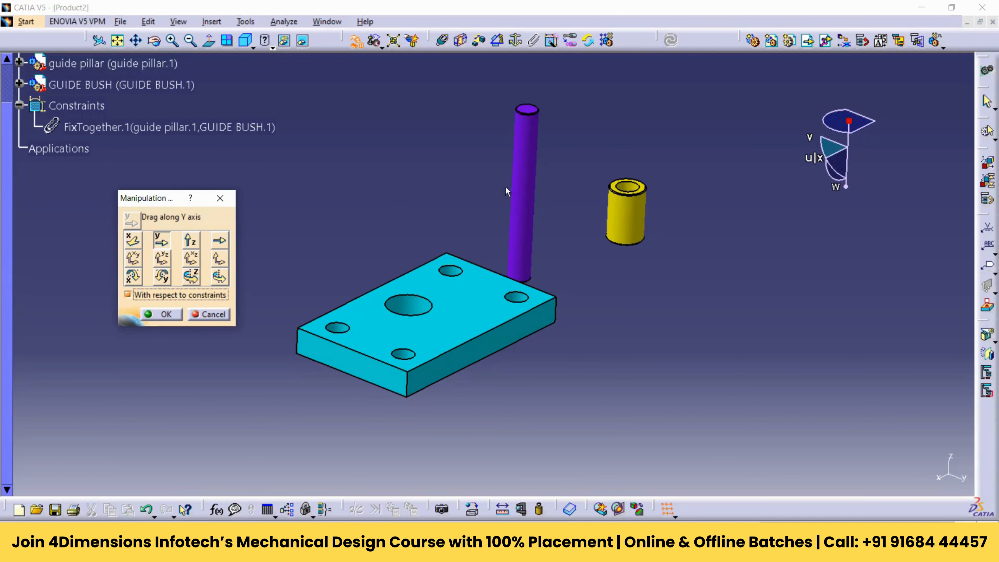
mouse_move(526, 160)
left_mouse_down()
mouse_move(671, 281)
mouse_move(530, 147)
mouse_move(713, 291)
mouse_move(529, 145)
mouse_move(622, 238)
mouse_move(476, 144)
mouse_move(613, 239)
mouse_move(518, 158)
left_mouse_up()
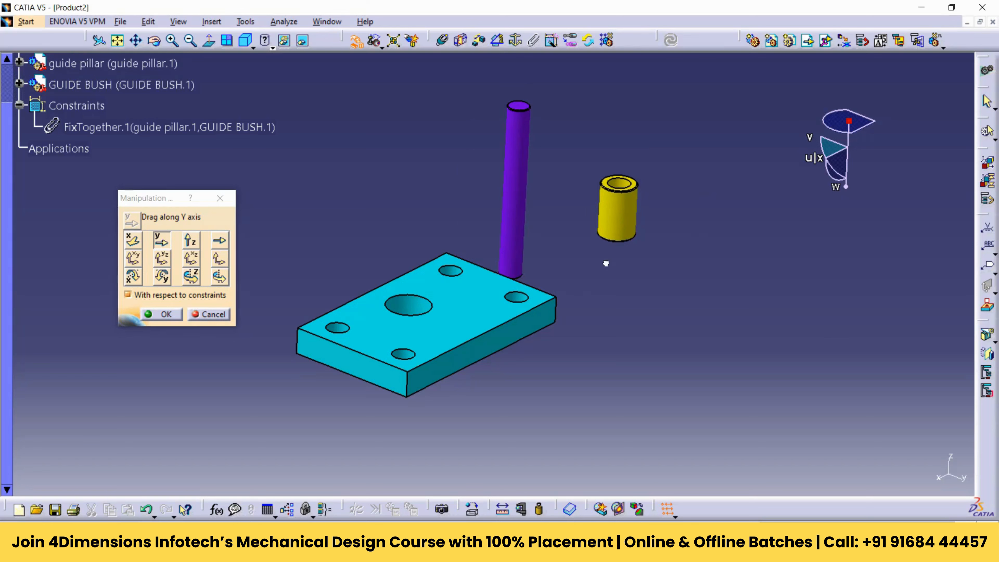
left_click(173, 314)
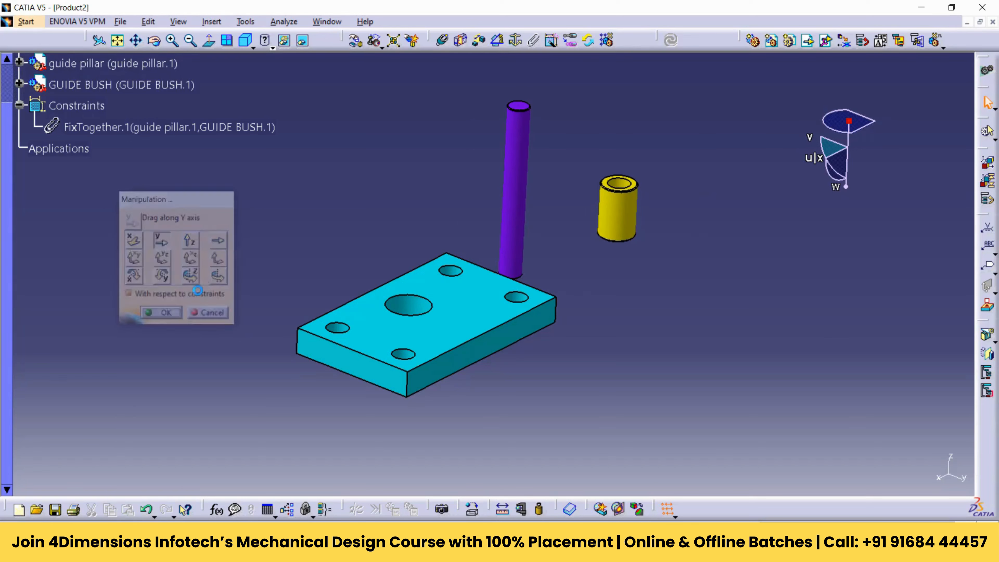
Try a Coincidence constraint between the guide pillar's axis and the base plate's left corner hole, and undo it
left_click(443, 40)
left_click(515, 172)
left_click(516, 173)
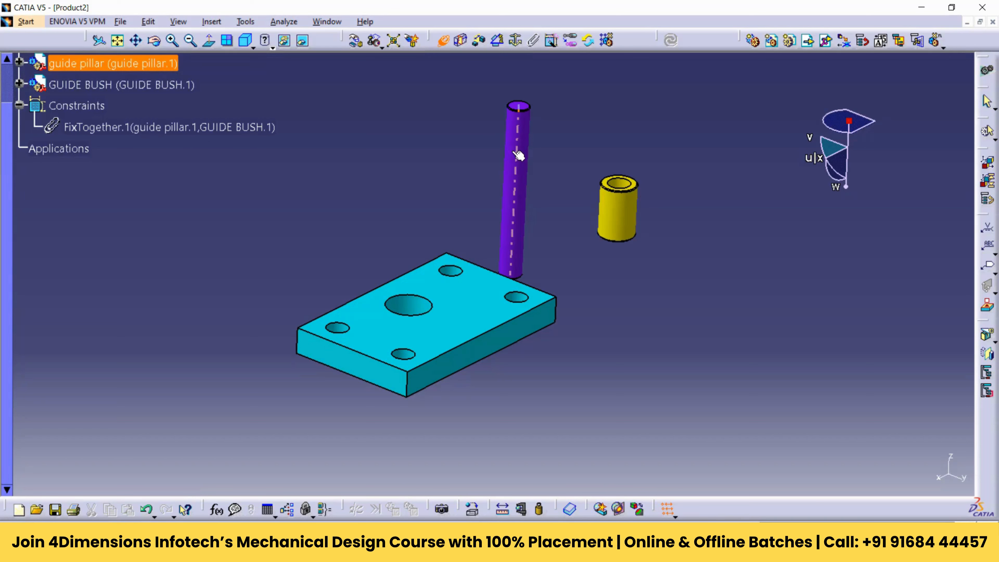
left_click(336, 324)
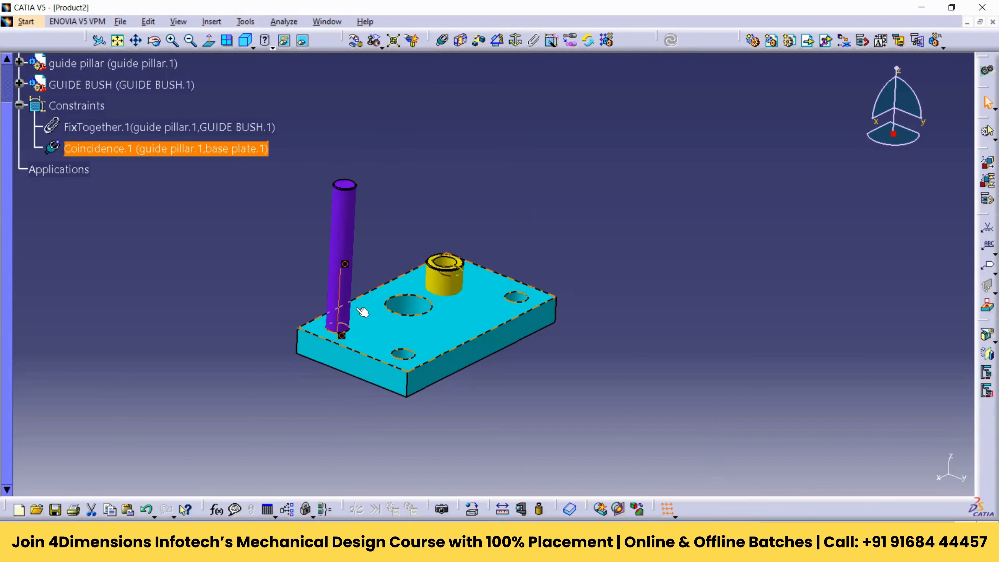
left_click(473, 203)
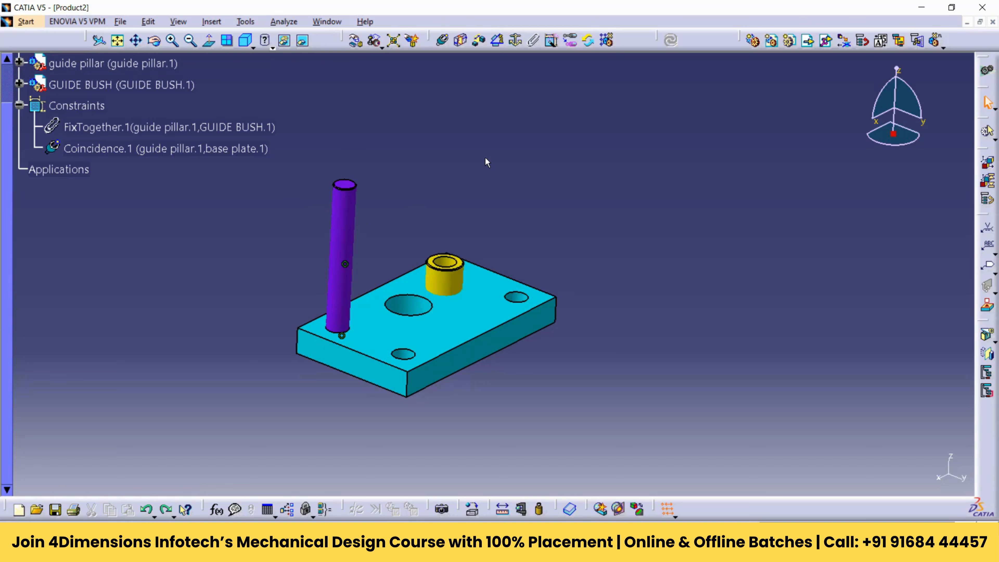
key("ctrl+z")
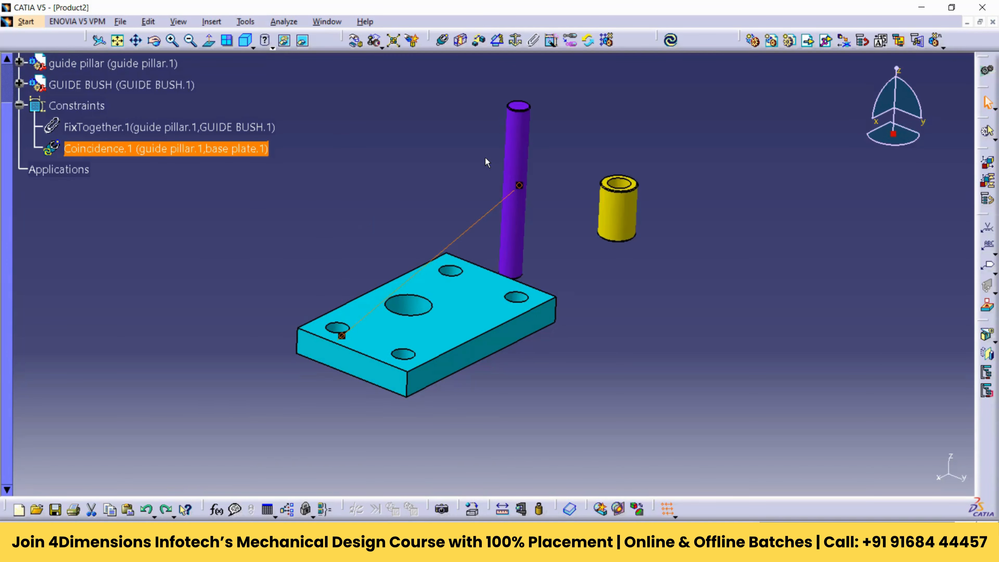
key("ctrl+z")
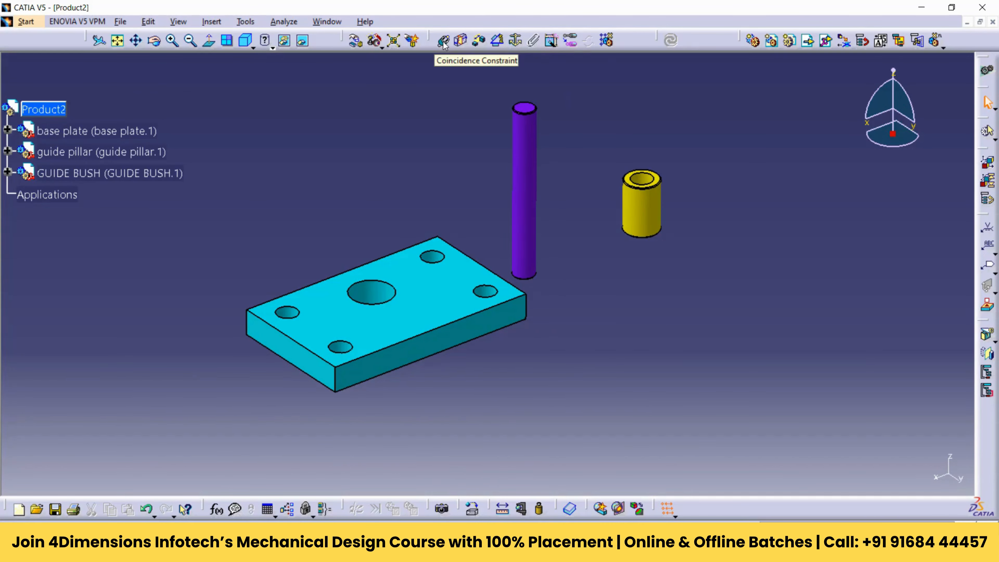
Use Quick Constraint to make the guide pillar's axis coincident with the base plate's rear corner hole, and update the assembly
left_click(551, 40)
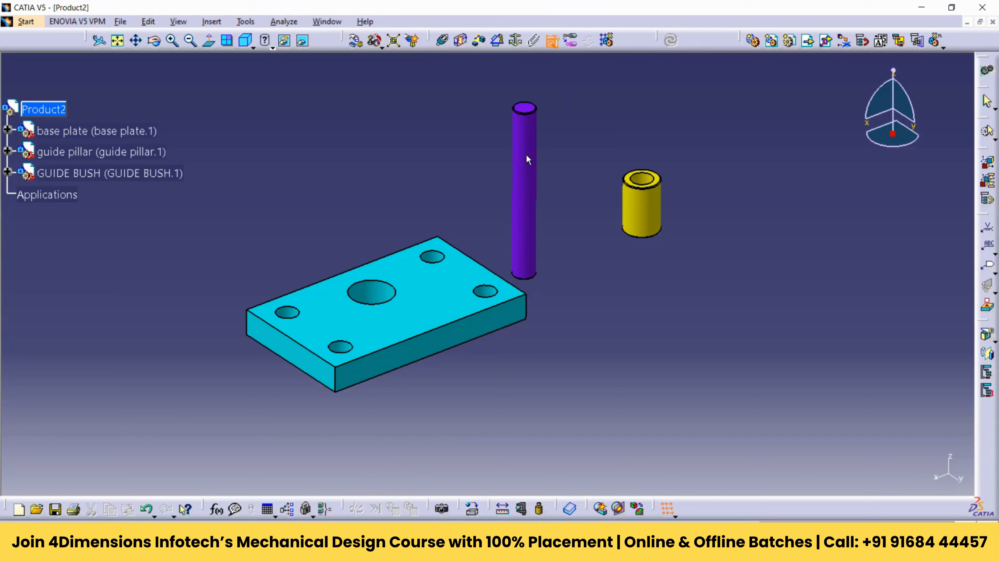
left_click(533, 148)
left_click(433, 258)
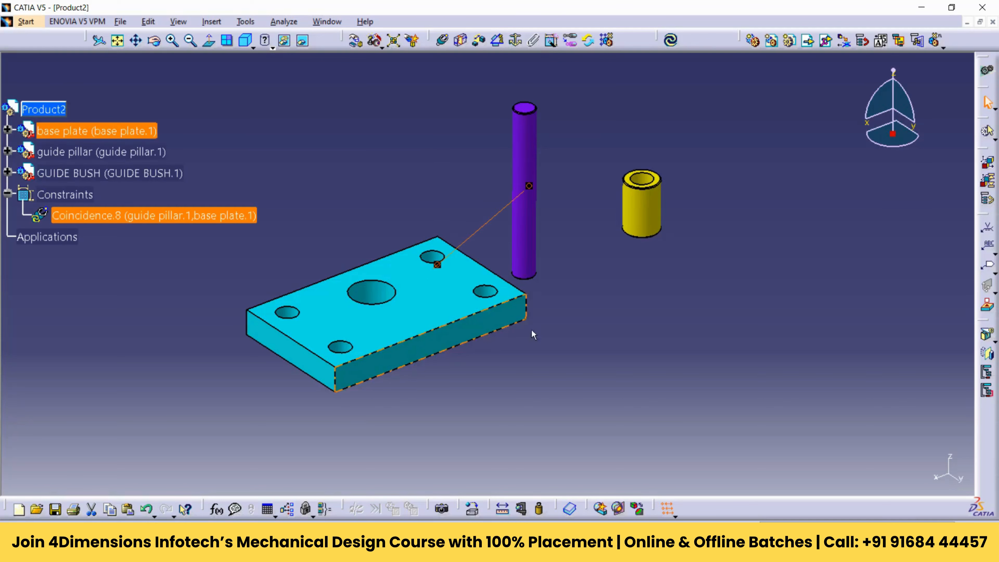
key("ctrl+u")
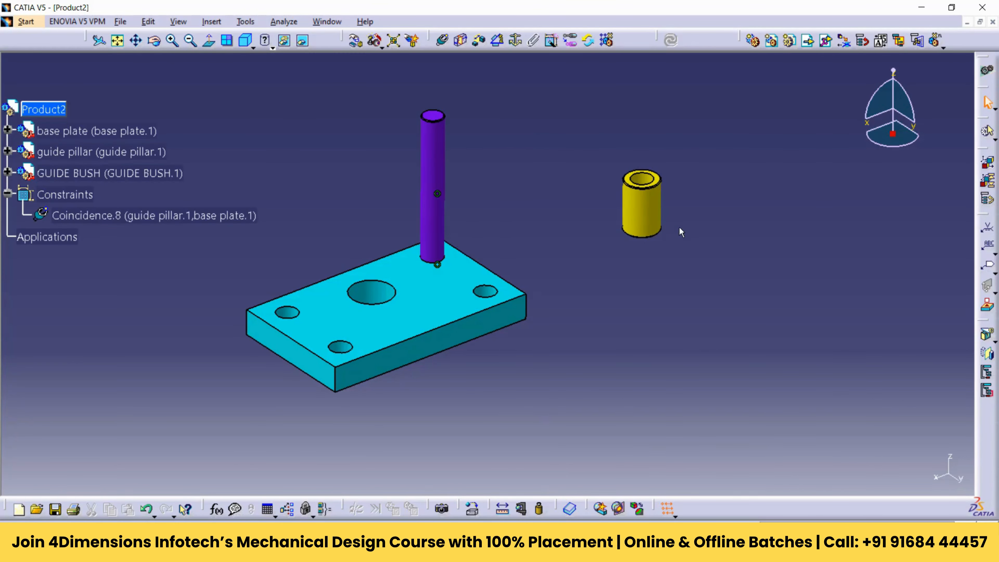
Use Quick Constraint to add a coincidence between the guide bush's axis and the base plate's large central hole
middle_click_drag(689, 196, 603, 139)
left_click(551, 40)
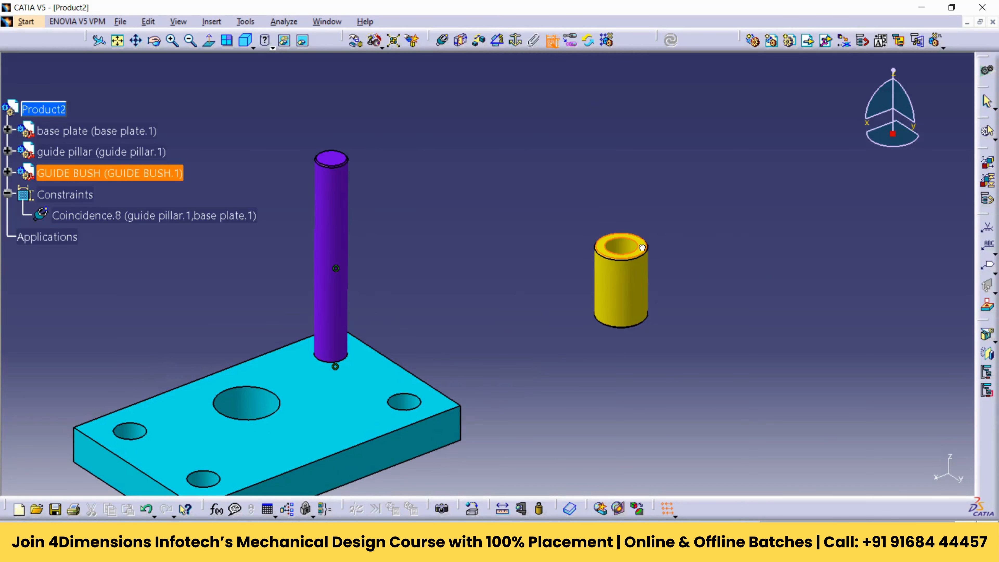
middle_click_drag(660, 228, 698, 131)
left_click(395, 301)
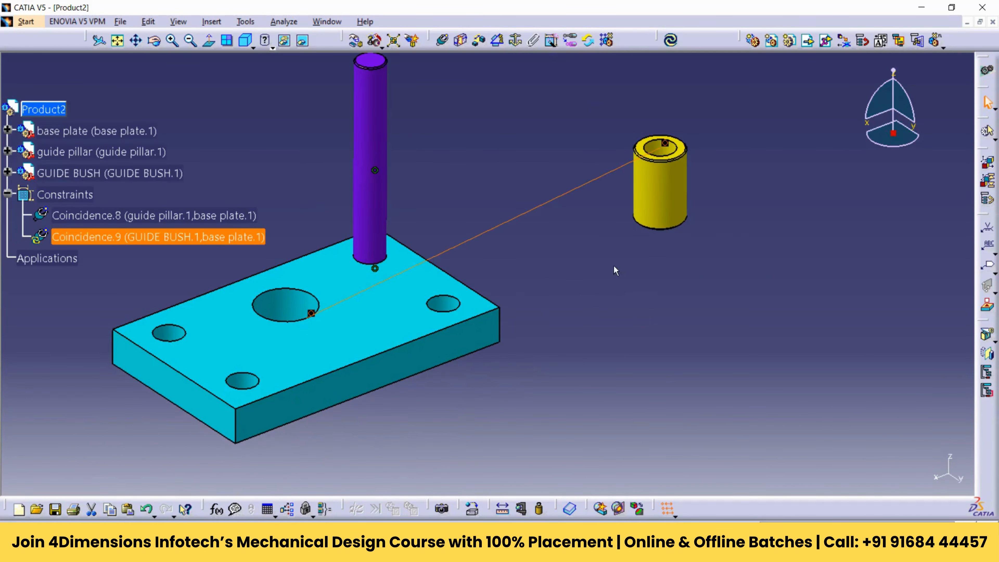
Create a second instance of the base plate with Fast Multi Instantiation
middle_click_drag(609, 128, 480, 317)
middle_click_drag(520, 180, 587, 208)
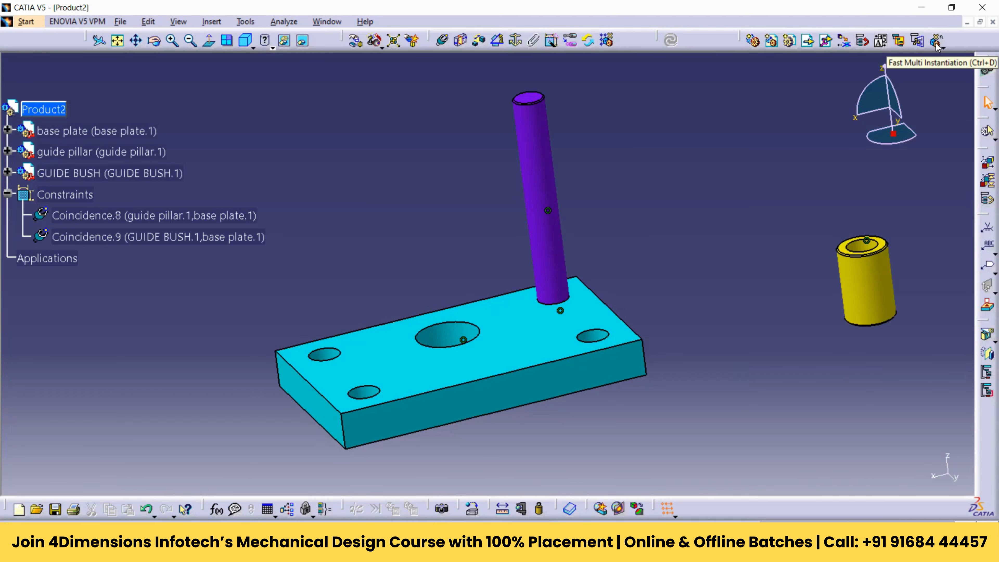
left_click_drag(739, 39, 704, 42)
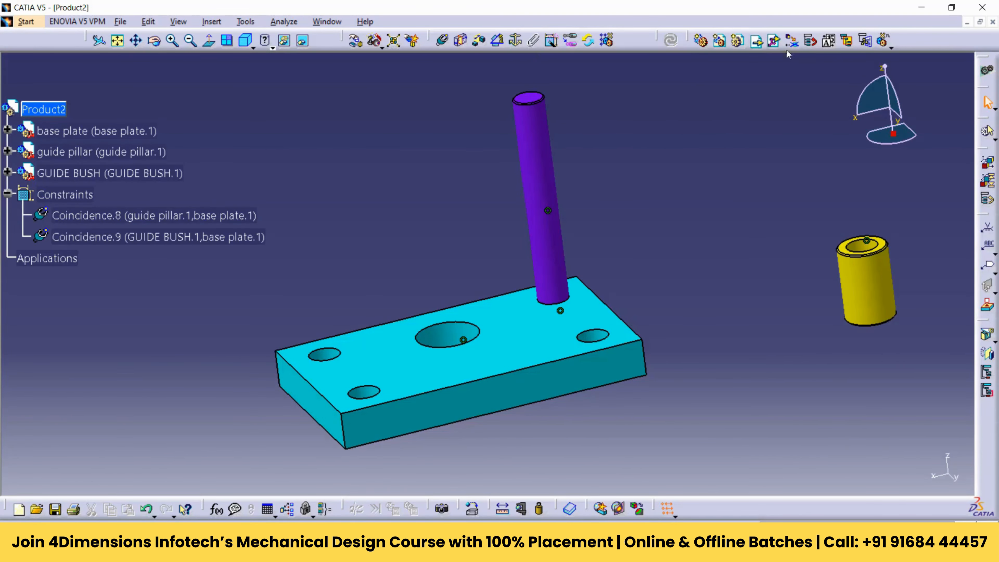
left_click(885, 41)
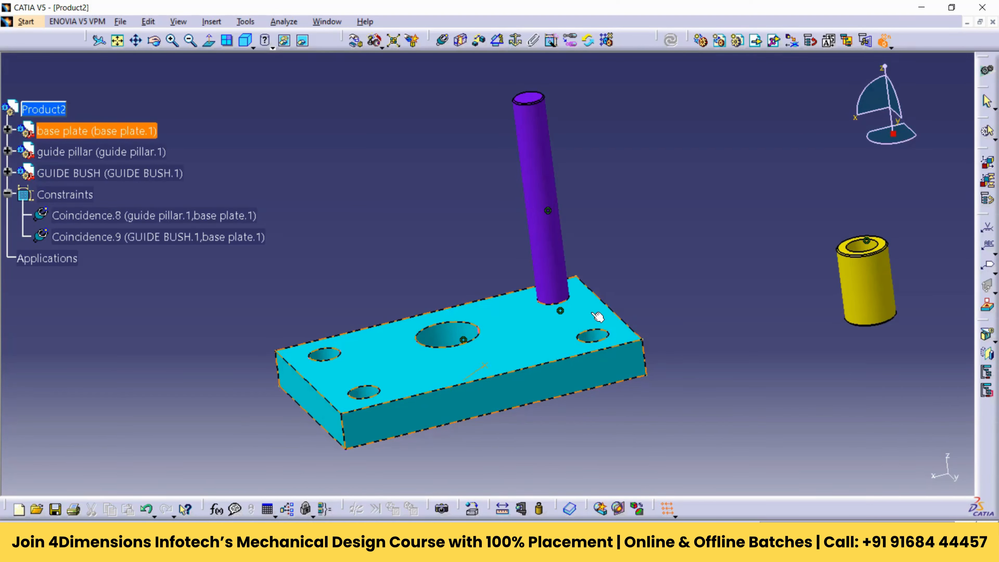
key("ctrl+v")
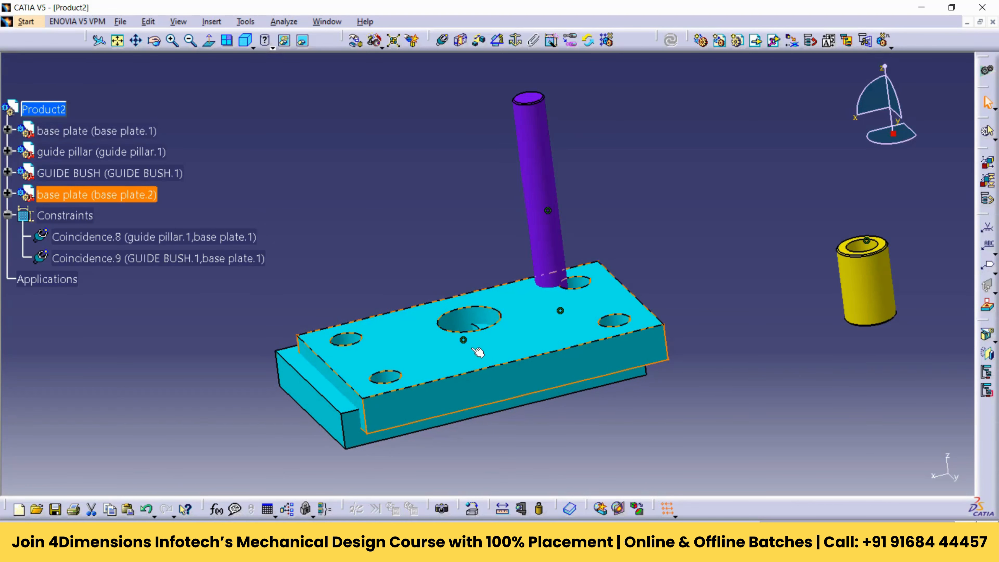
left_click(657, 304)
Manipulate the copied base plate along the Y and X axes to place it clear of the original plate
middle_click_drag(599, 225, 519, 318)
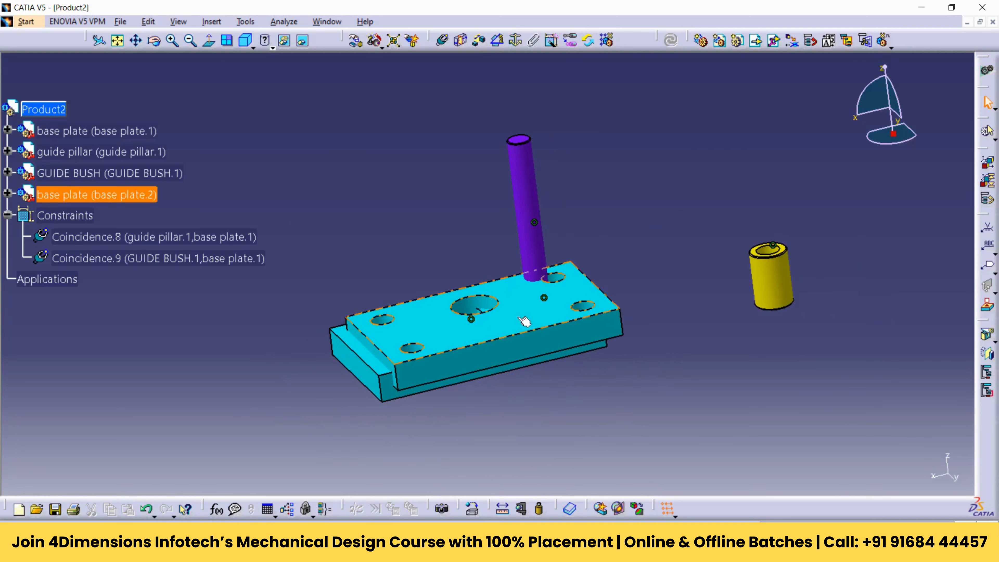
left_click(356, 40)
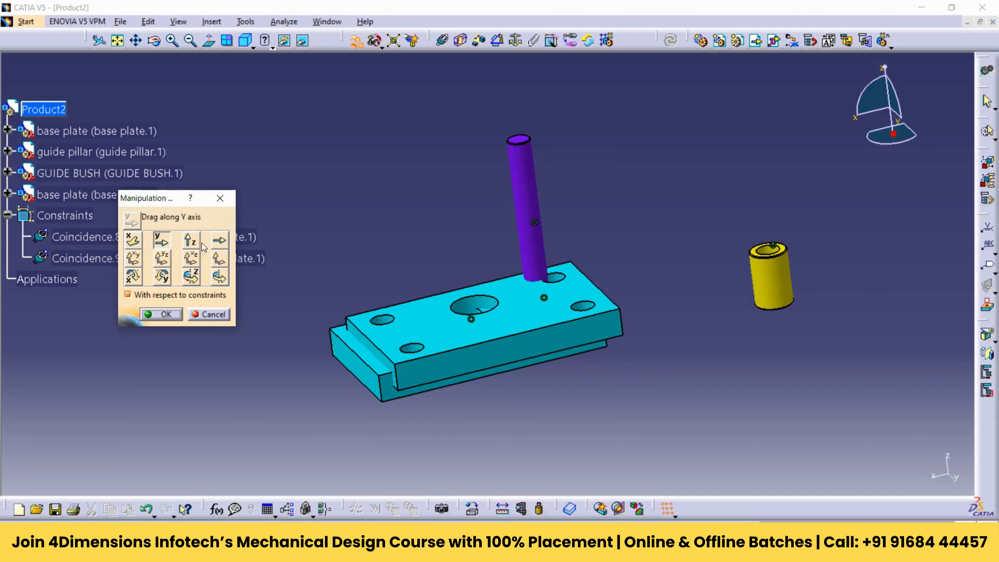
left_click_drag(535, 312, 645, 410)
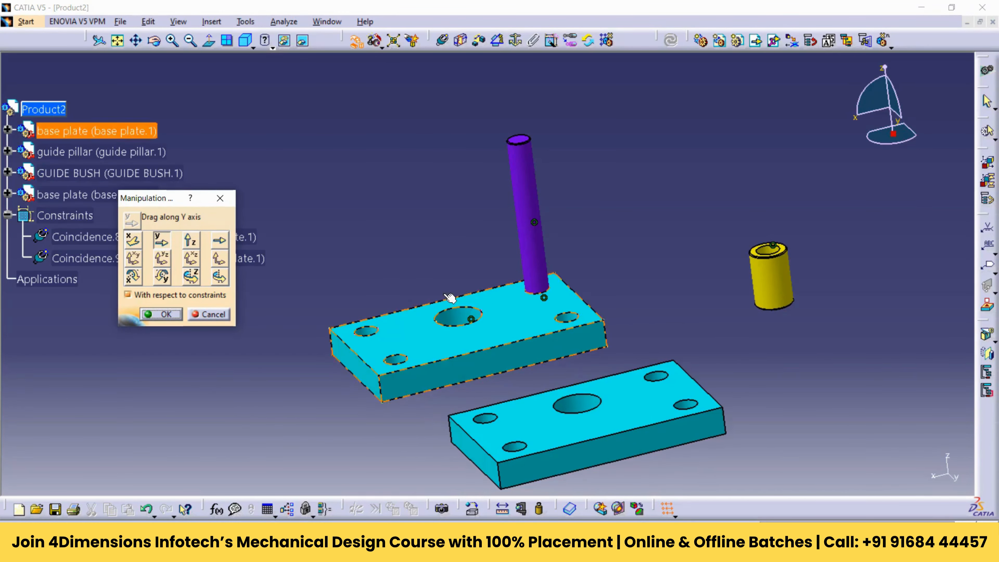
left_click(132, 239)
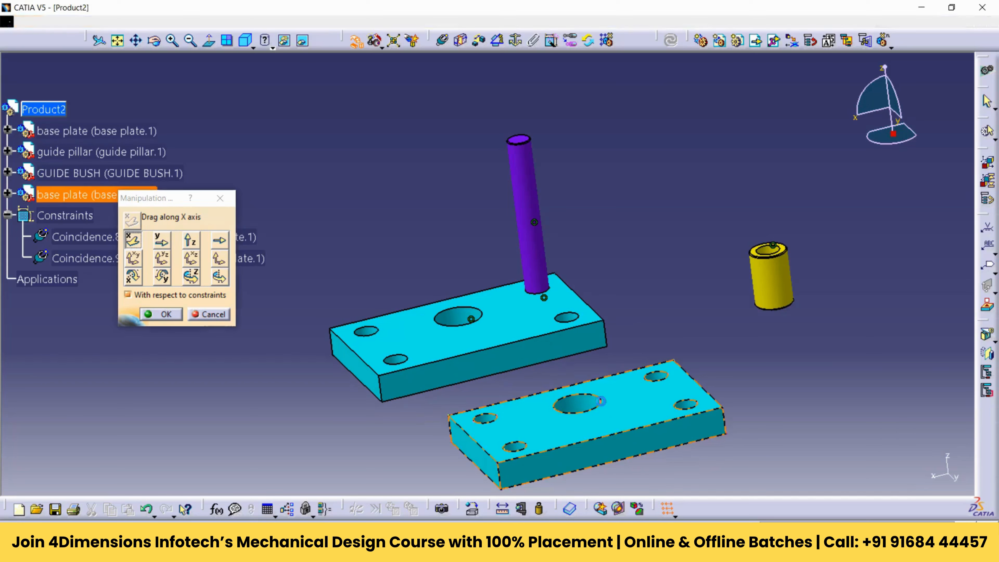
left_click_drag(593, 378, 825, 312)
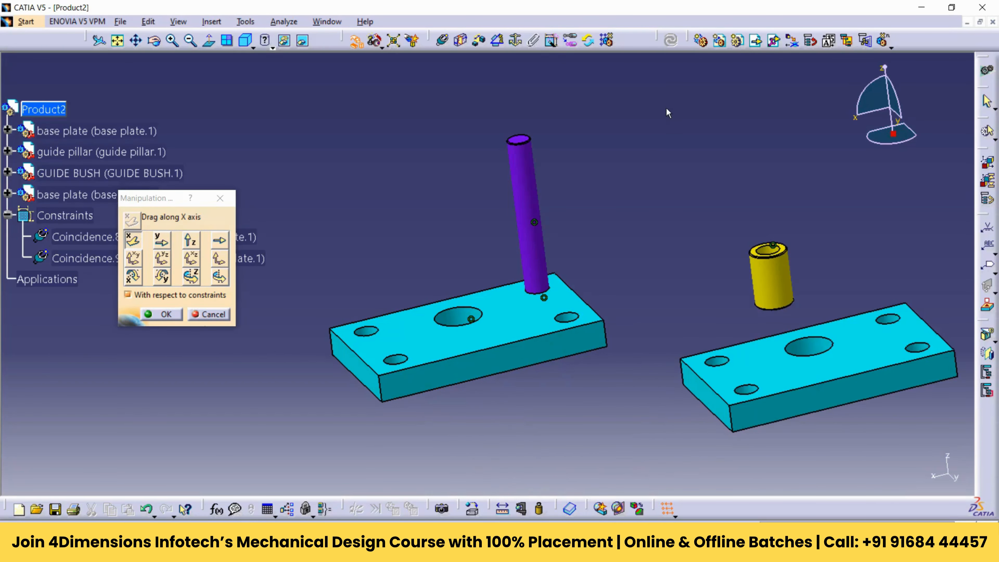
Use Quick Constraint to make the copied plate's upper end edge coincident with the original plate's facing upper end edge, and update the assembly
left_click(552, 41)
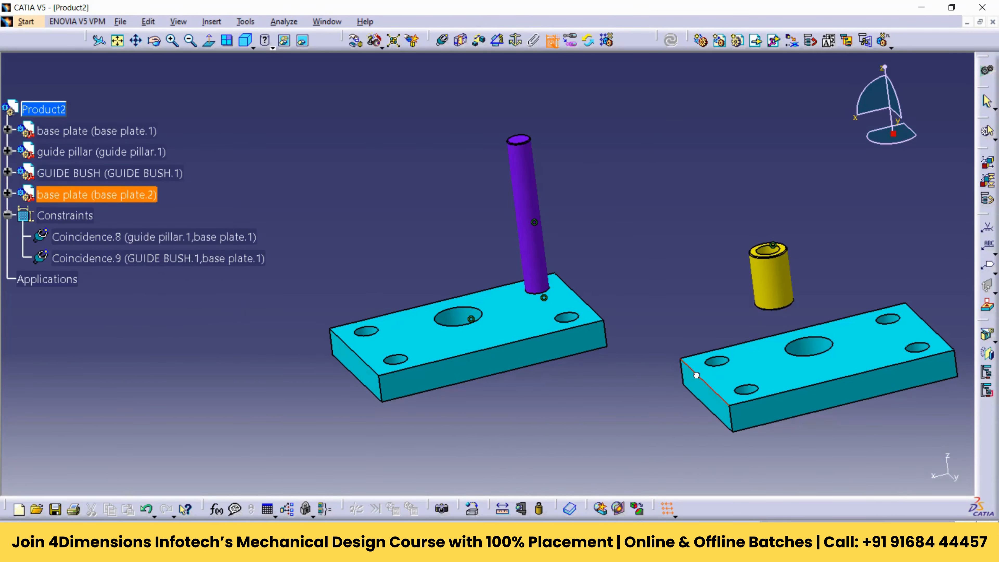
left_click(599, 314)
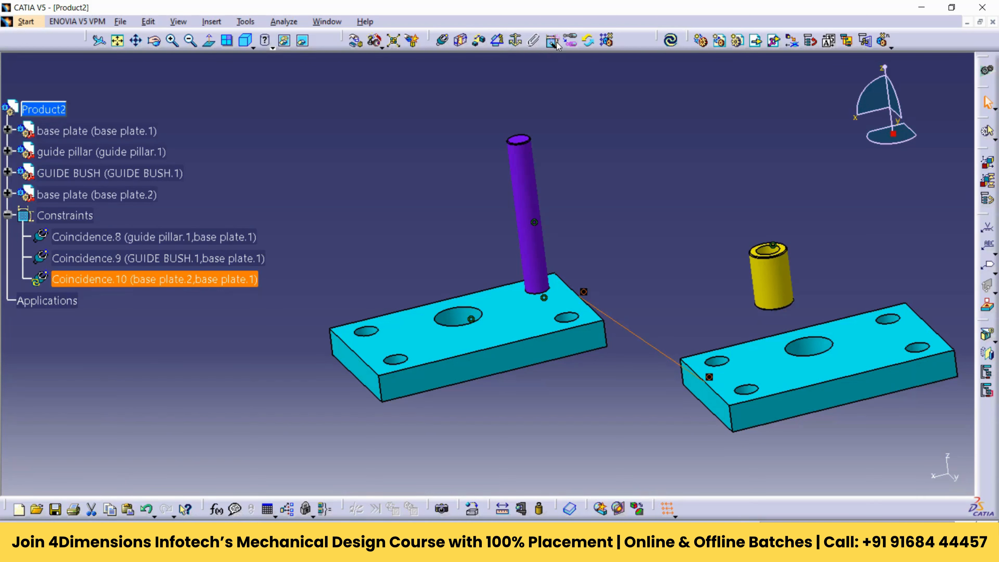
left_click(672, 41)
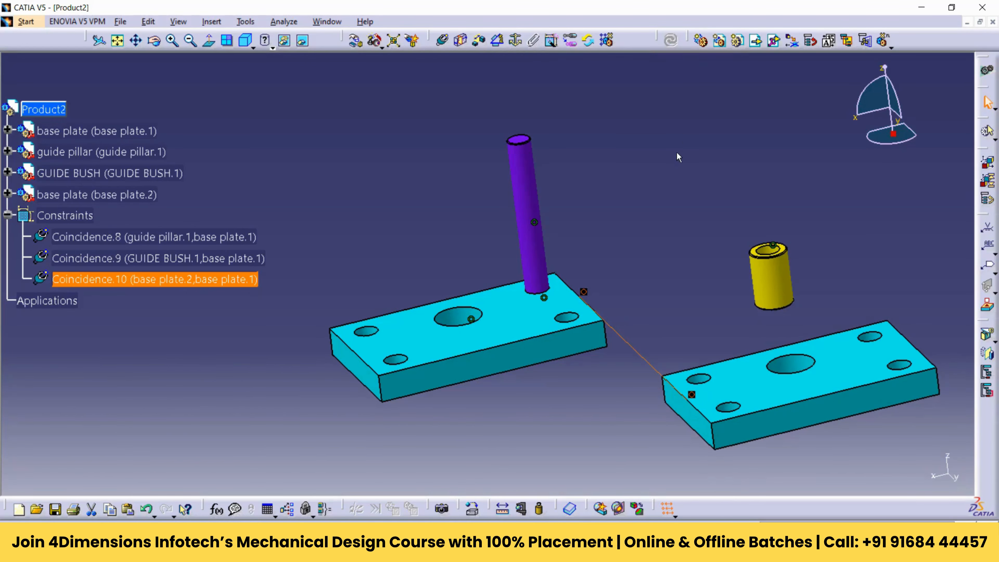
left_click(678, 169)
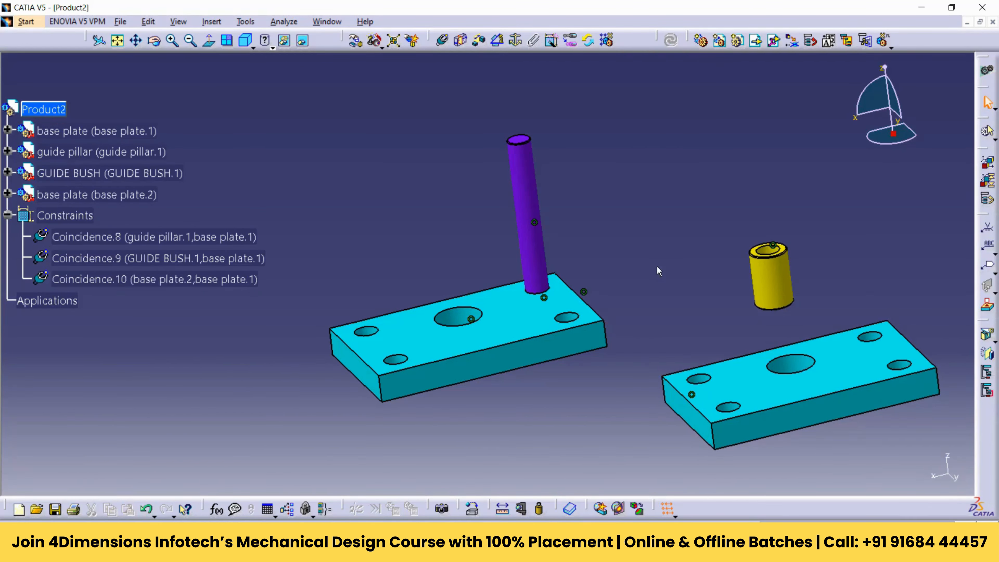
Use Quick Constraint to make the long front side faces of both base plates coincident, and update the assembly
left_click(552, 40)
left_click(589, 346)
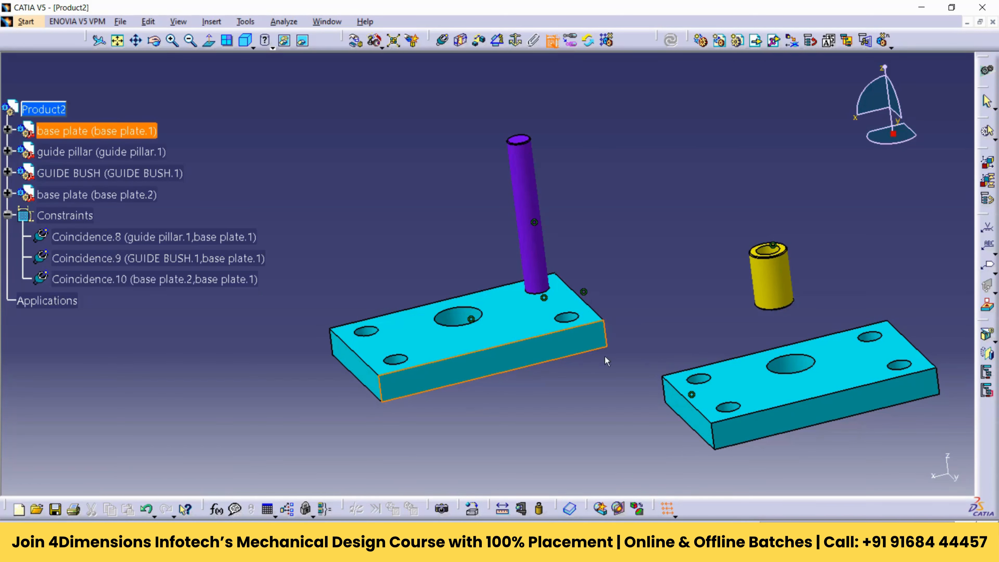
left_click(742, 429)
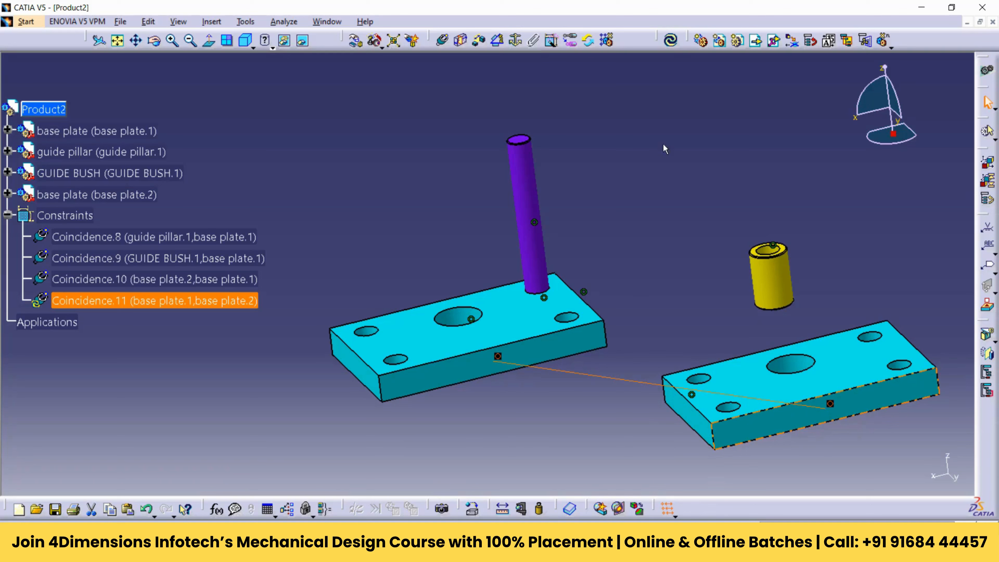
left_click(668, 41)
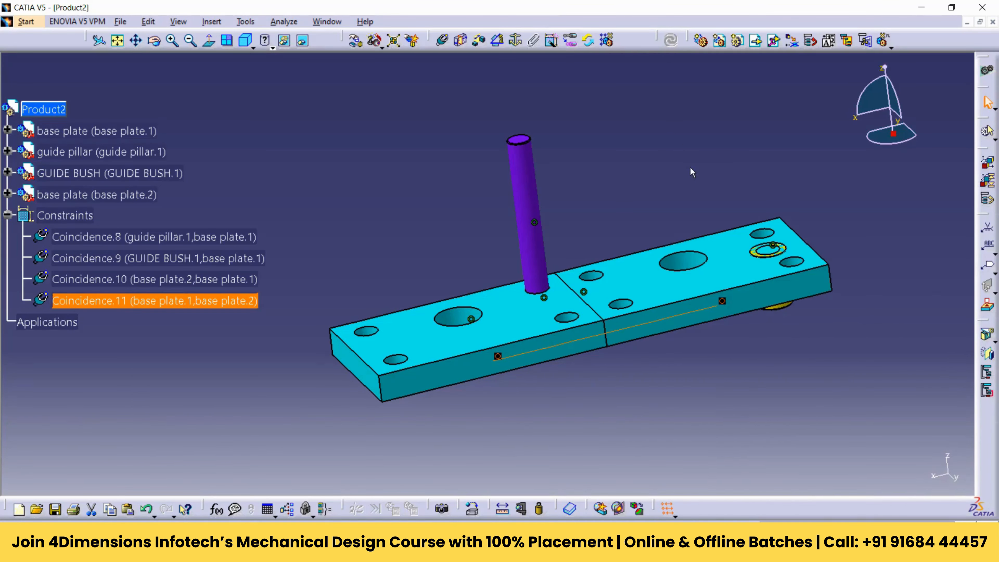
left_click(692, 173)
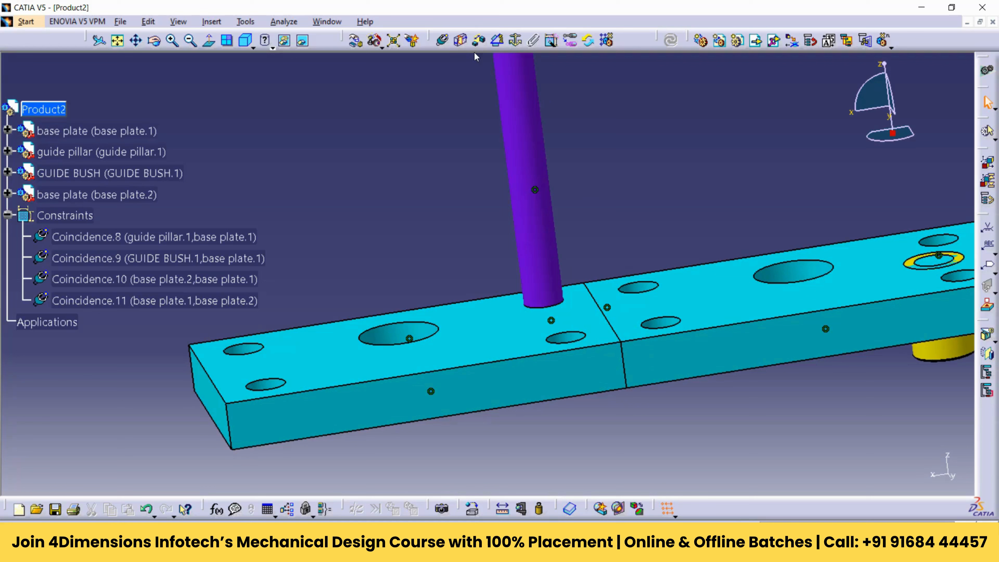
Add a 45-degree Angle constraint between the top faces of the two base plates and update the assembly
left_click(498, 40)
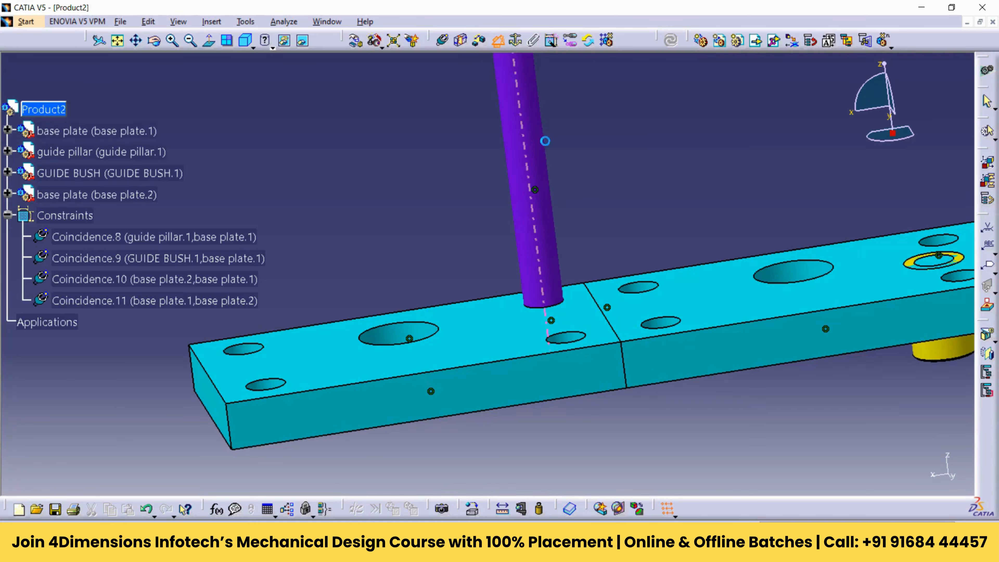
left_click(703, 313)
left_click(580, 320)
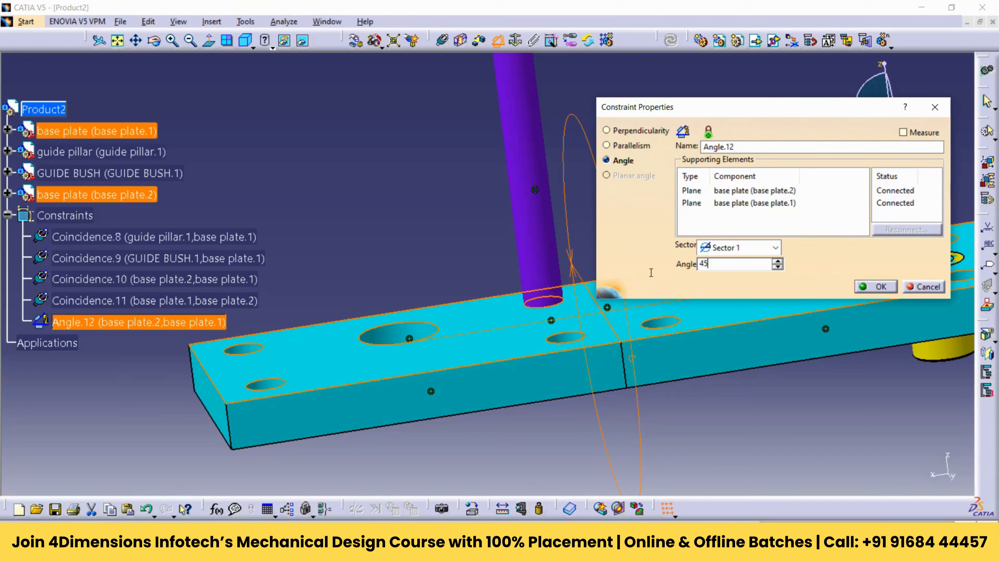
left_click(880, 286)
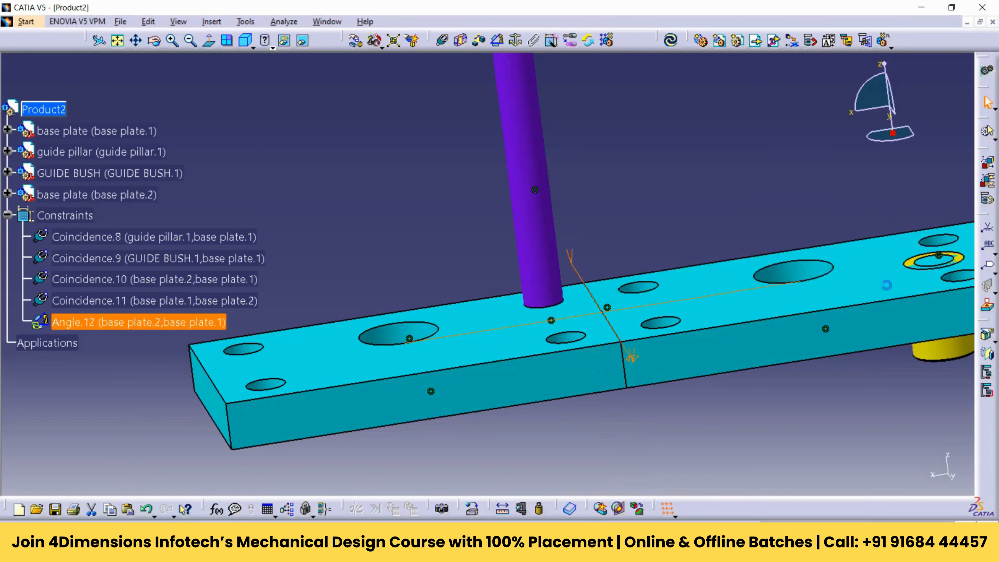
left_click(671, 40)
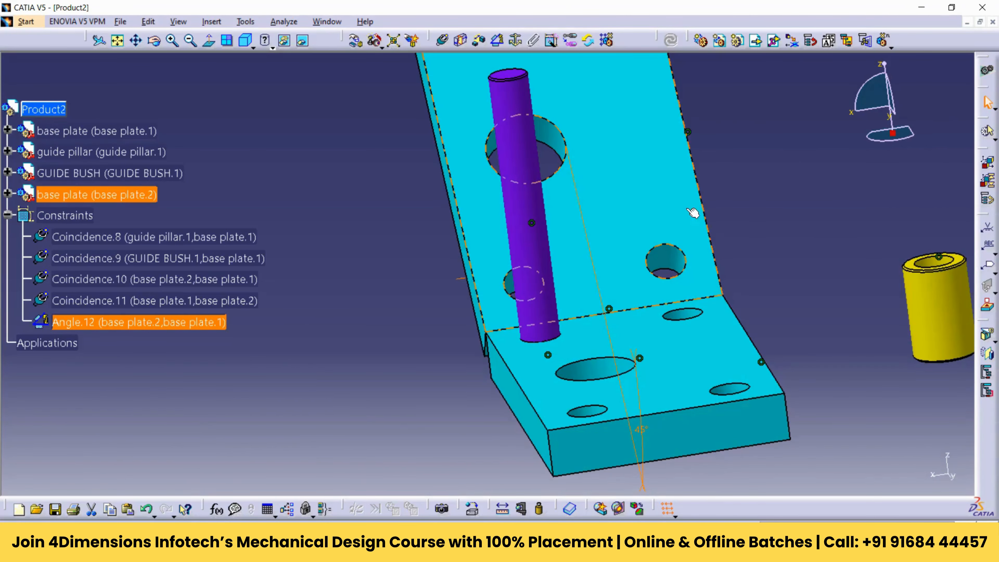
middle_click_drag(693, 214, 586, 275)
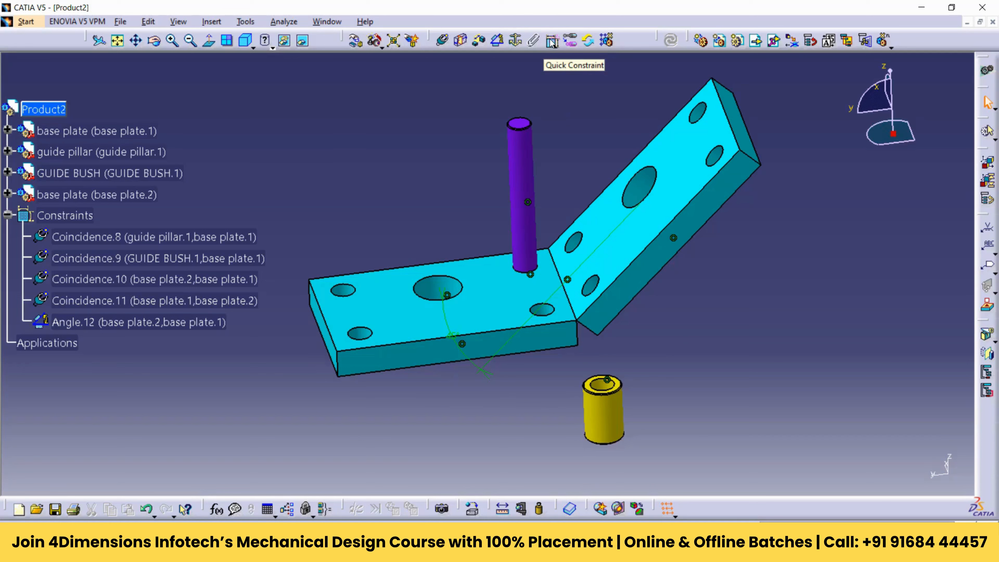
Insert the existing assembly file Product1 as a component of Product2
middle_click_drag(576, 136, 593, 169)
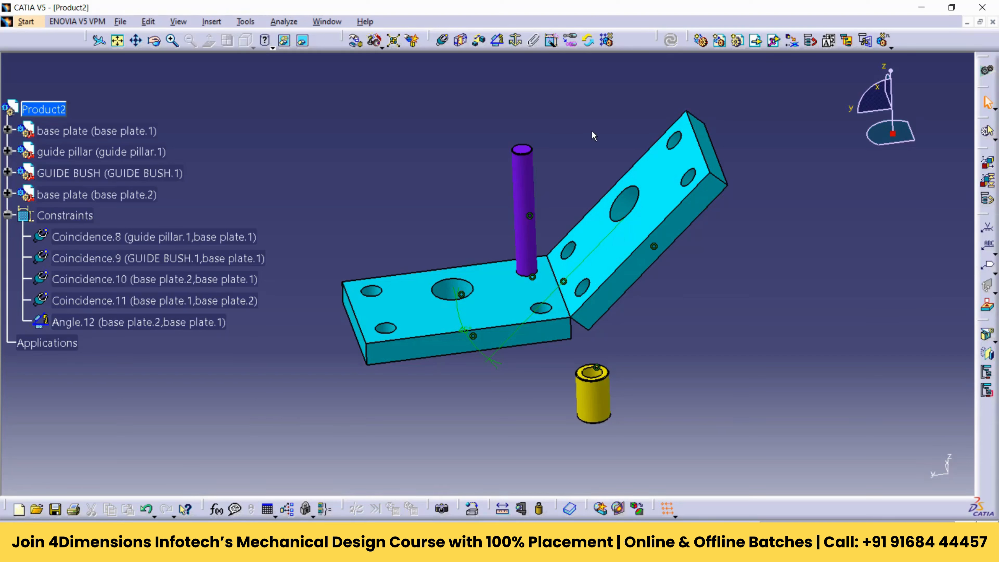
middle_click_drag(591, 134, 617, 151)
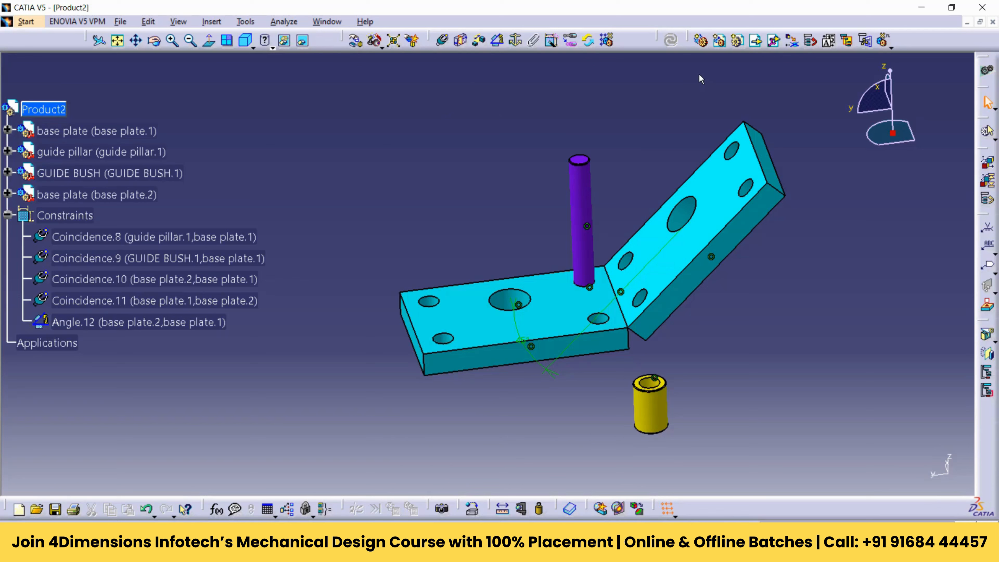
left_click(756, 42)
left_click(61, 111)
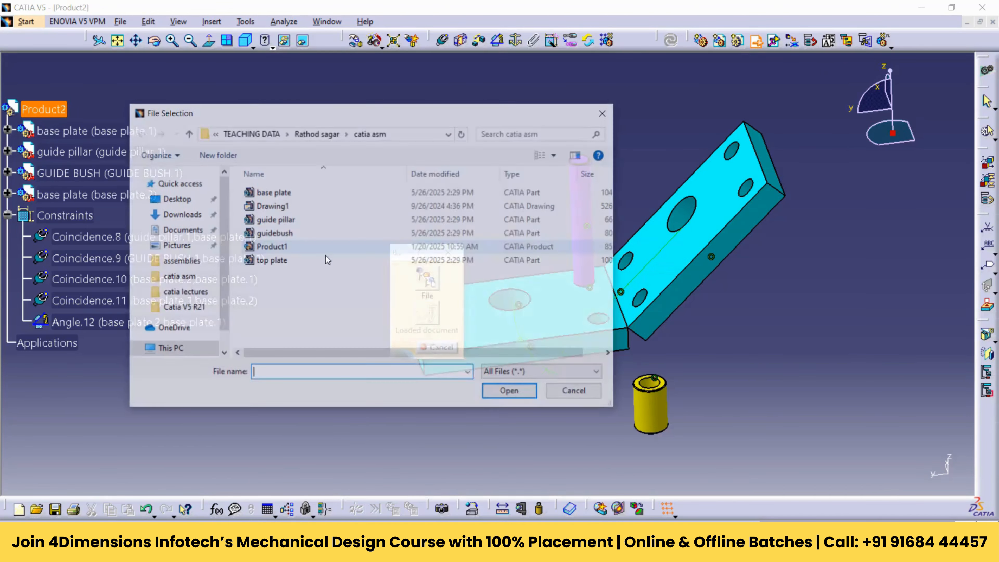
left_click(279, 247)
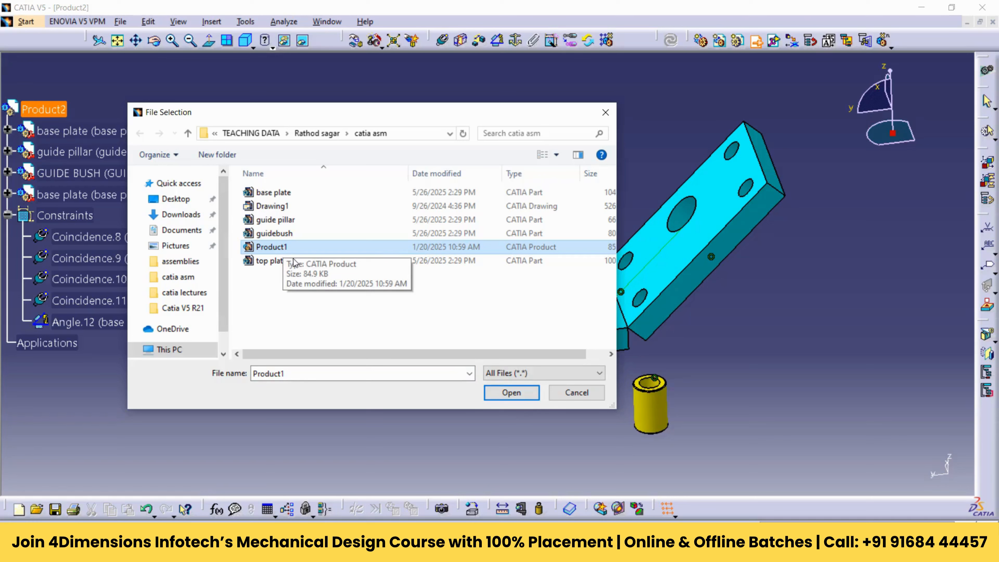
left_click(511, 392)
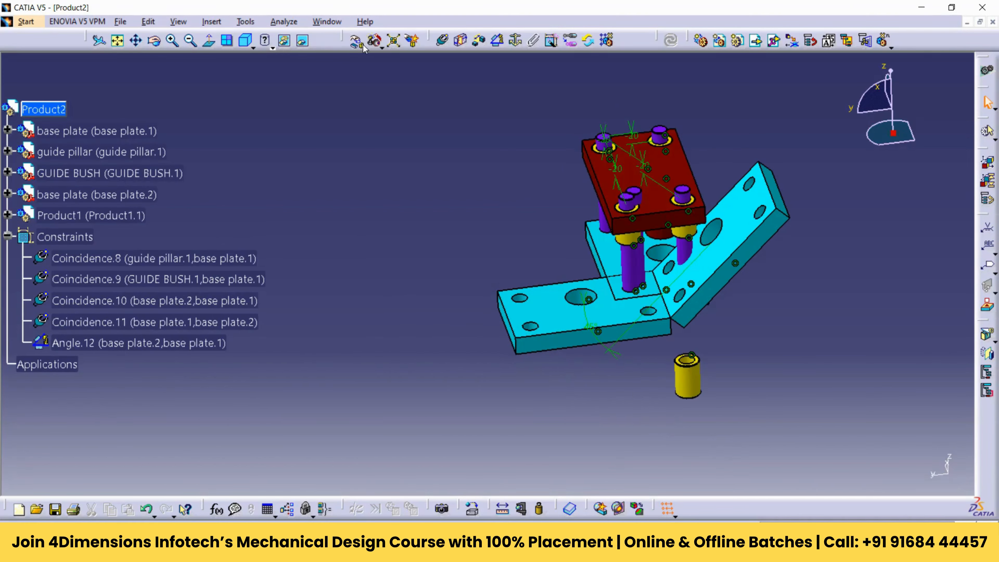
Manipulate the Product1 sub-assembly along the Y axis to move it well clear of the two hinged base plates
left_click(357, 42)
left_click_drag(649, 155, 383, 230)
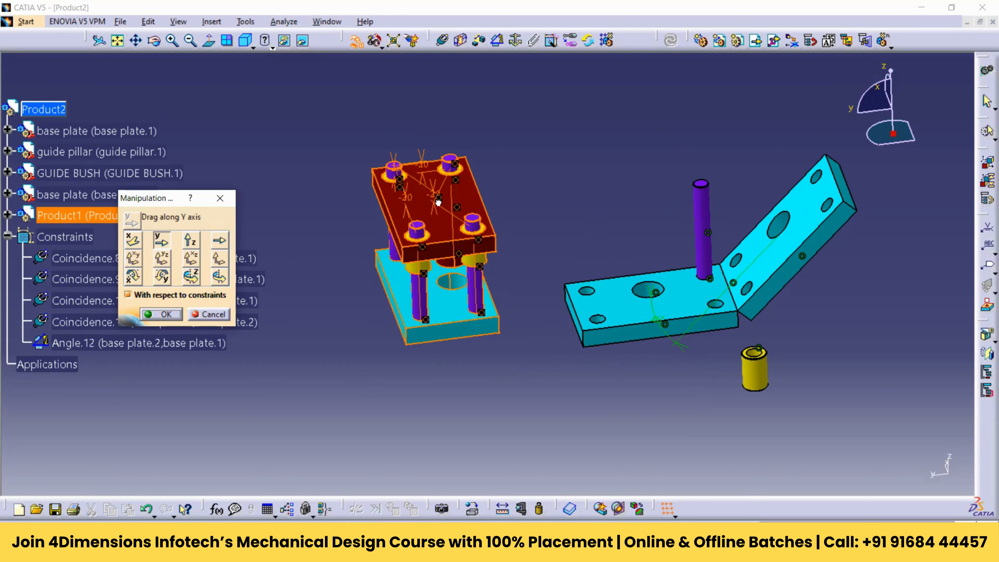
mouse_move(438, 203)
left_mouse_down()
mouse_move(556, 188)
mouse_move(443, 204)
left_mouse_up()
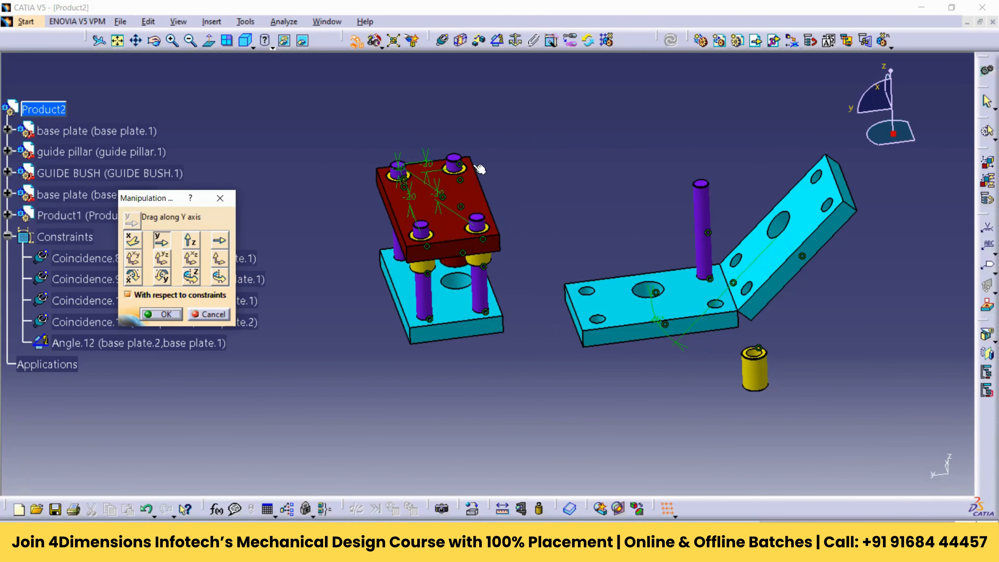
middle_click_drag(492, 324, 487, 179)
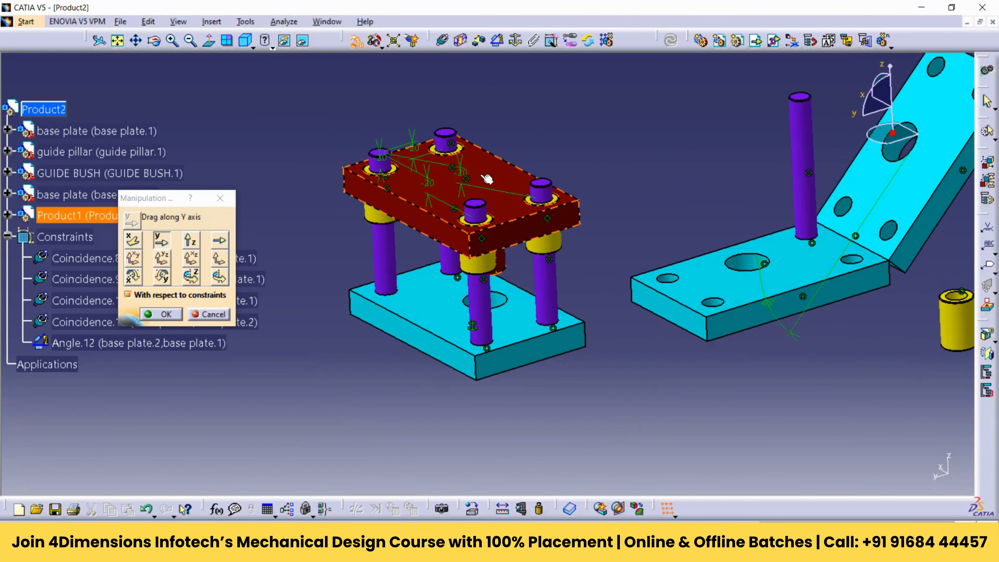
left_click_drag(487, 179, 411, 150)
Rotate the Product1 sub-assembly around the Z axis with Manipulation so it stands apart from the other parts
left_click(133, 240)
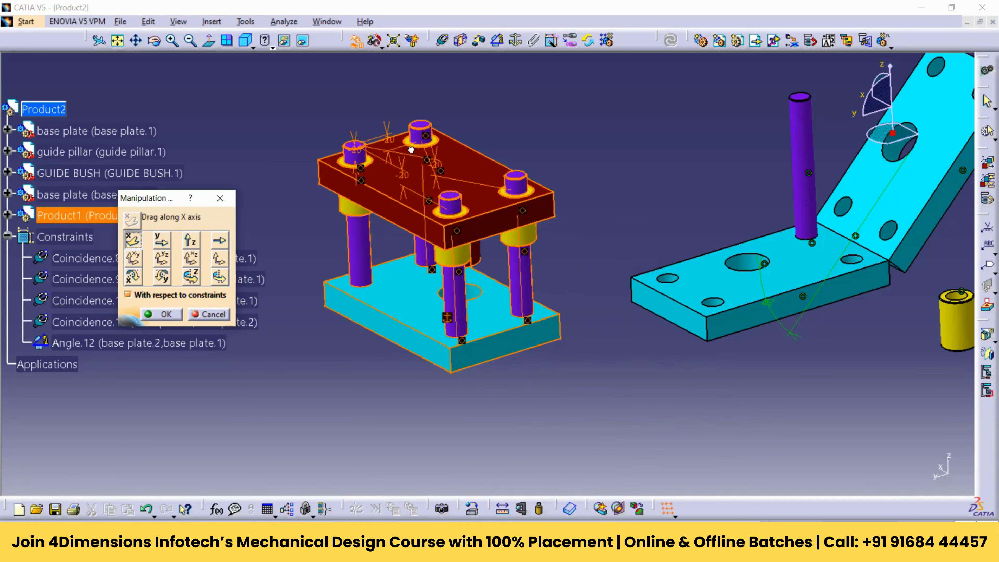
left_click(190, 240)
left_click(191, 277)
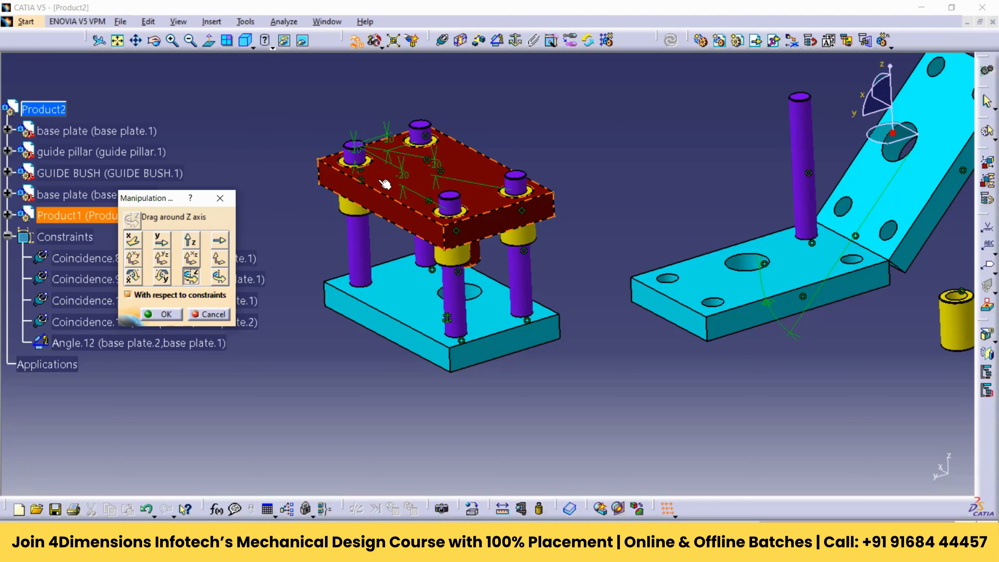
left_click_drag(385, 184, 742, 219)
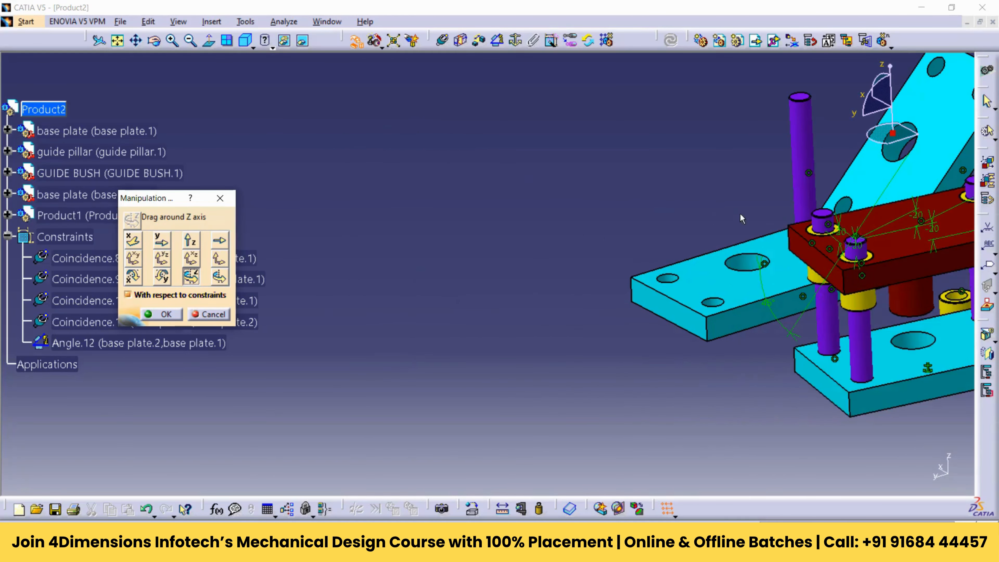
middle_click_drag(961, 315, 649, 212)
middle_click_drag(722, 251, 559, 322)
left_click_drag(446, 201, 432, 78)
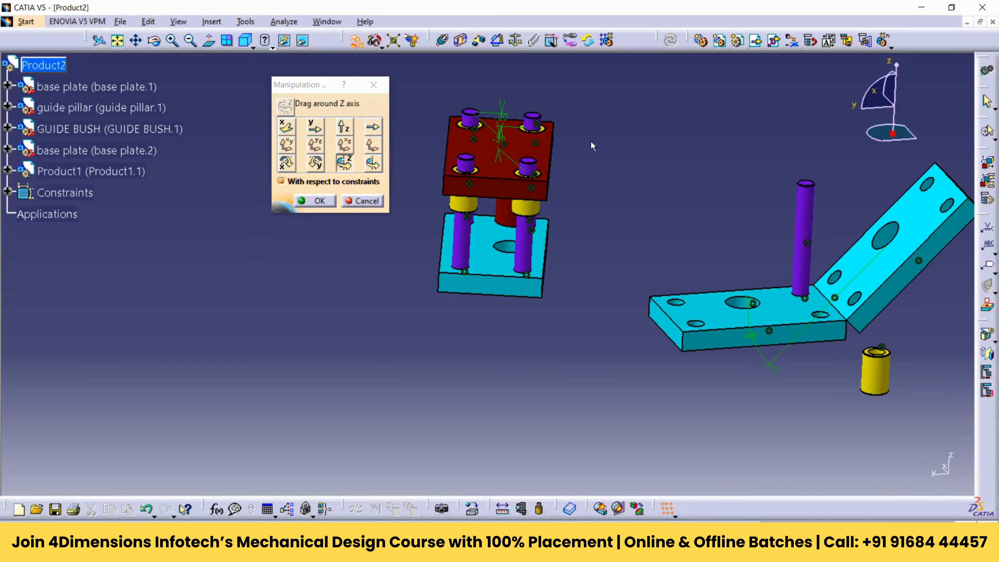
Make the Product1 sub-assembly flexible, and try moving its red plate separately along the Y axis with Manipulation, then undo the move
left_click(574, 41)
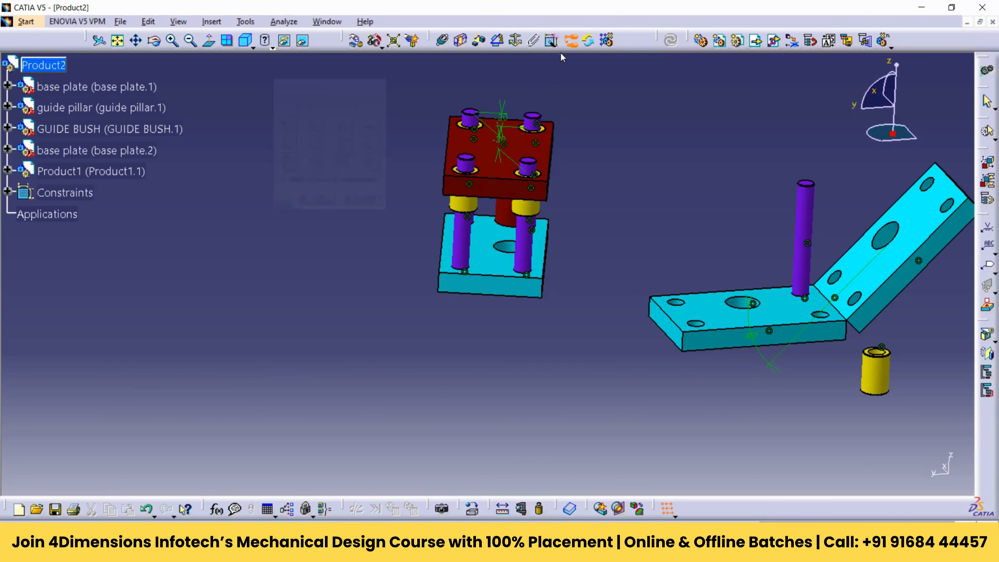
left_click(80, 172)
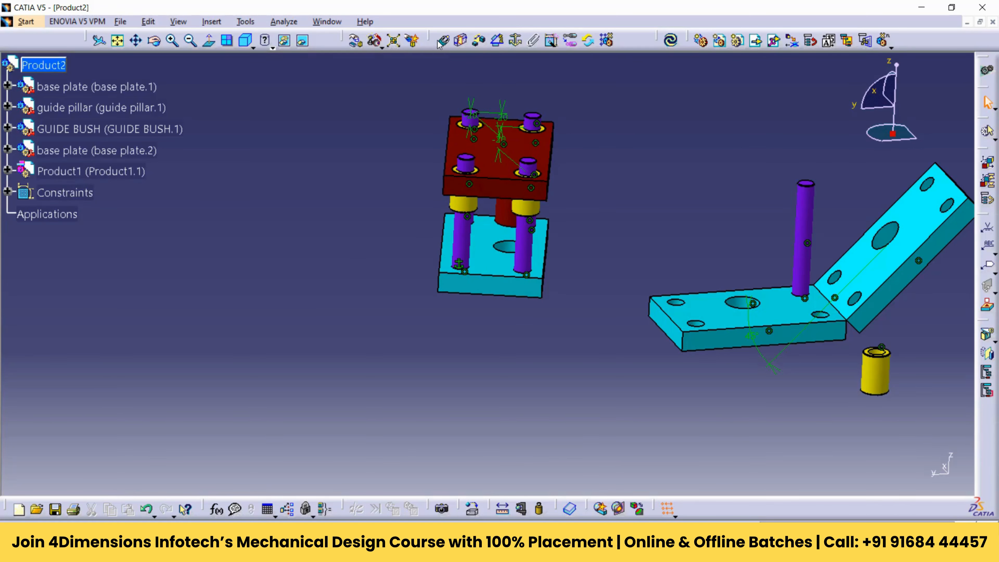
left_click(355, 41)
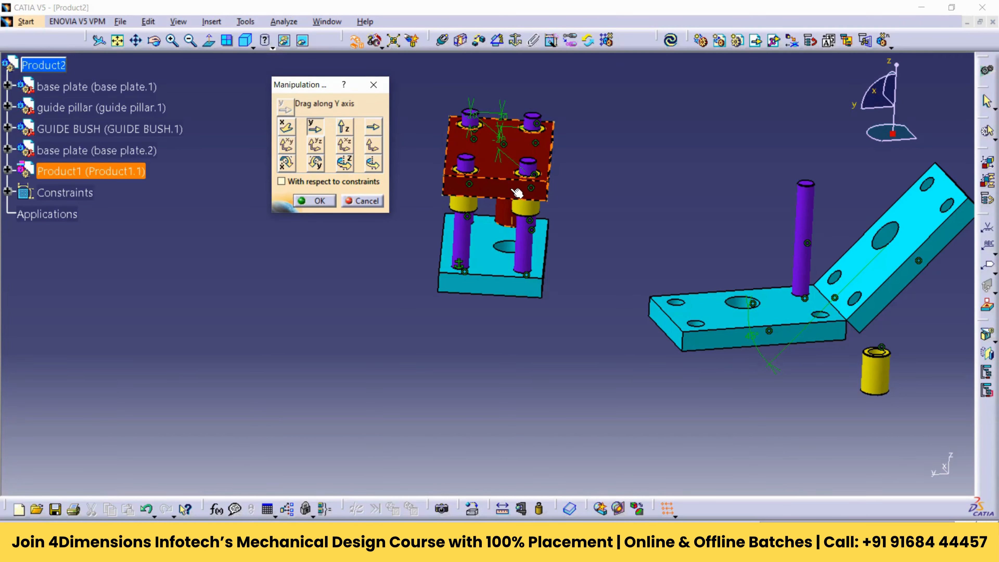
left_click_drag(517, 193, 629, 175)
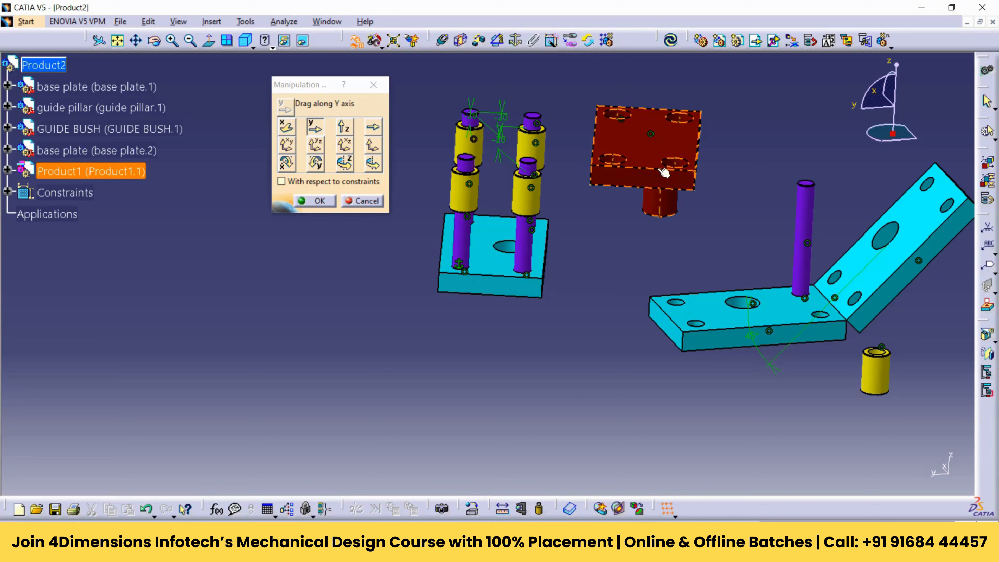
key("ctrl+z")
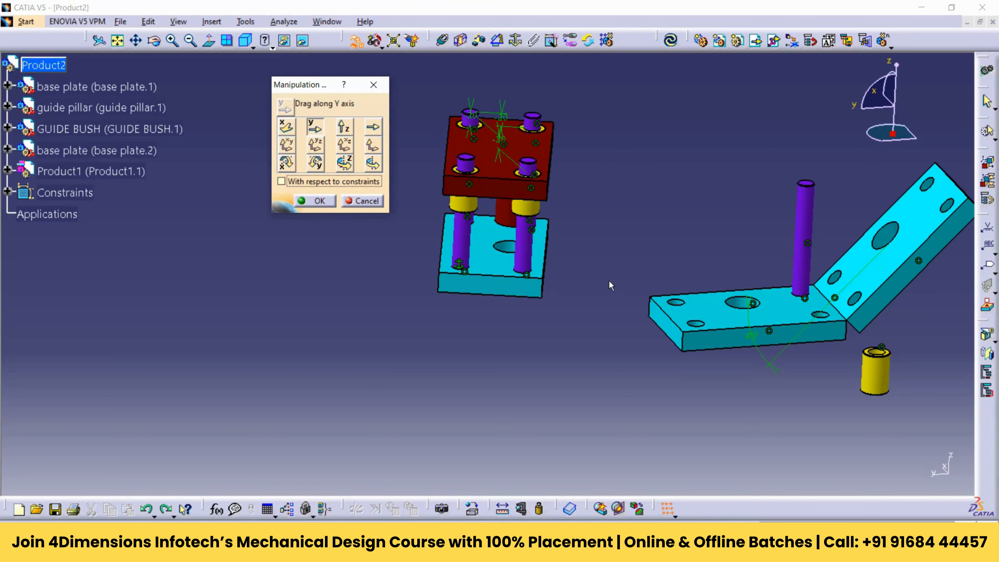
left_click(623, 257)
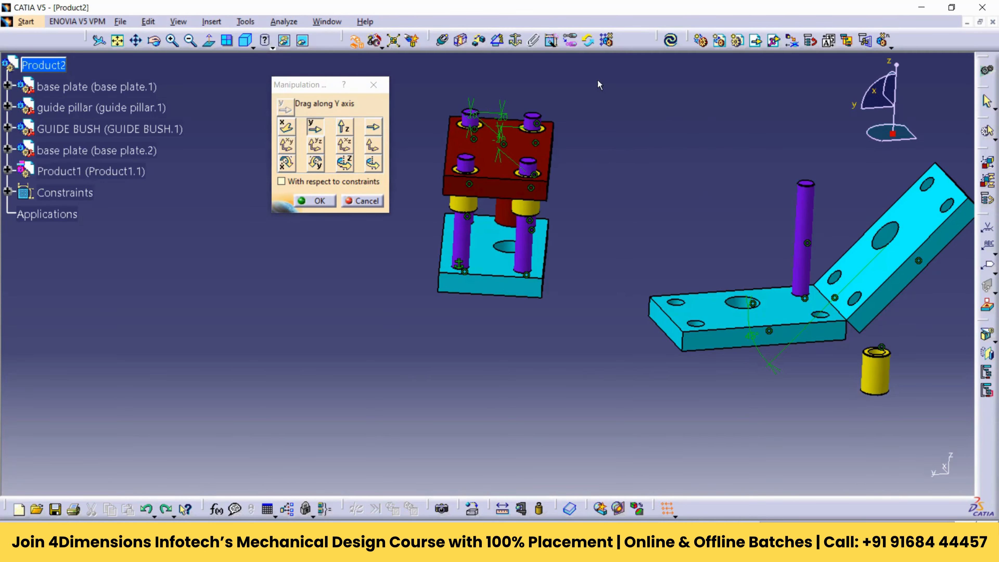
Make Product1 and its children rigid again, and manipulate it along the Y axis with respect to constraints
left_click(573, 46)
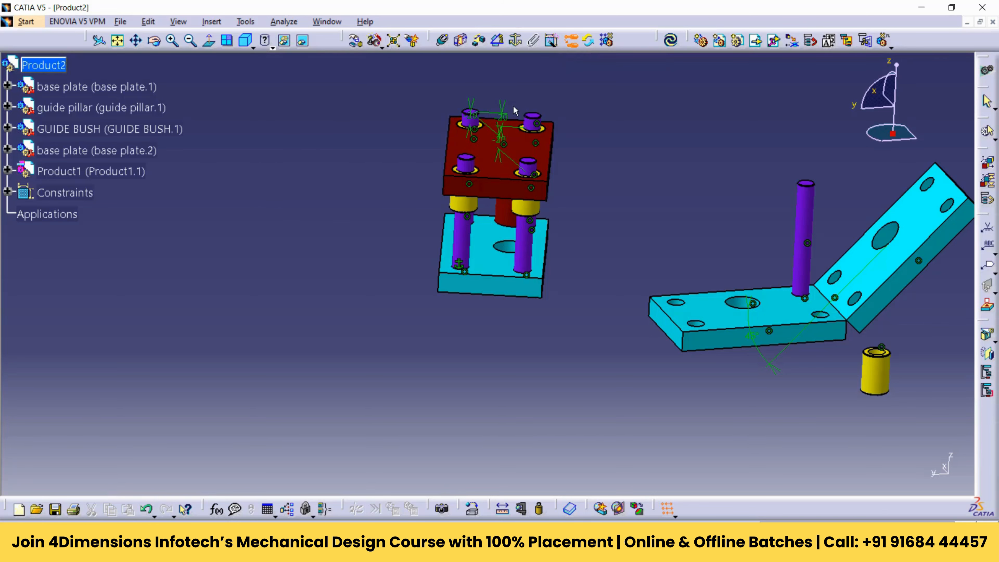
left_click(49, 171)
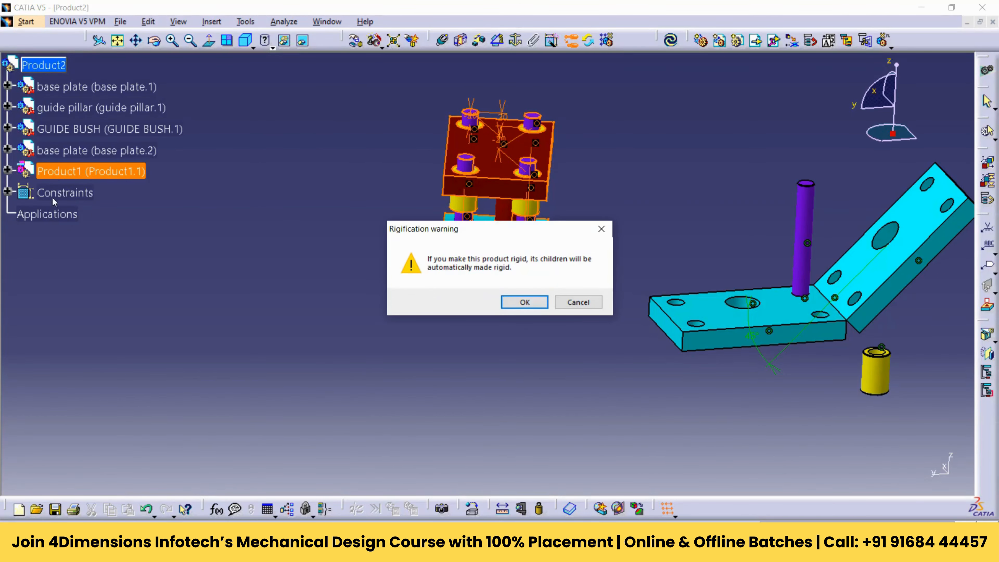
left_click(530, 308)
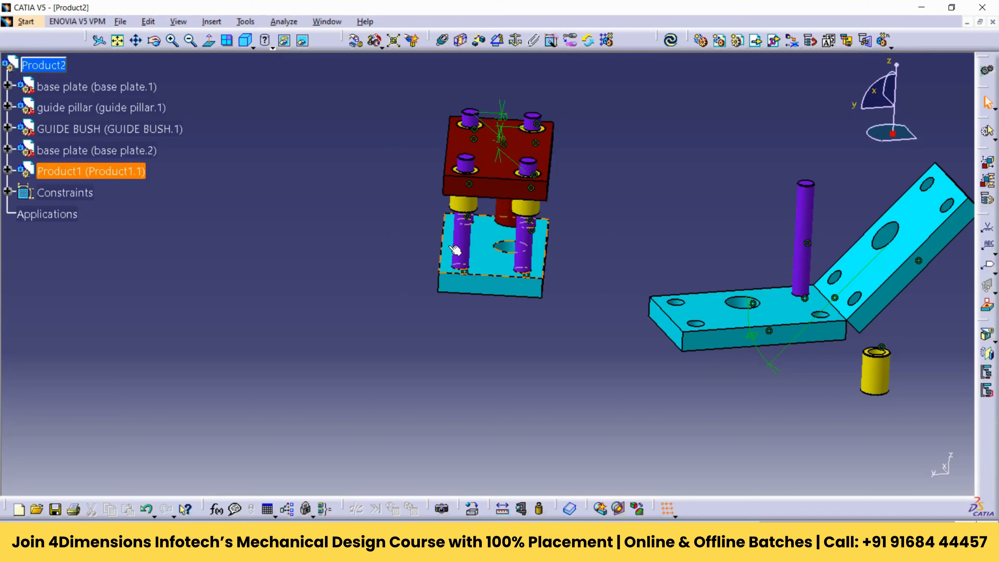
left_click(355, 39)
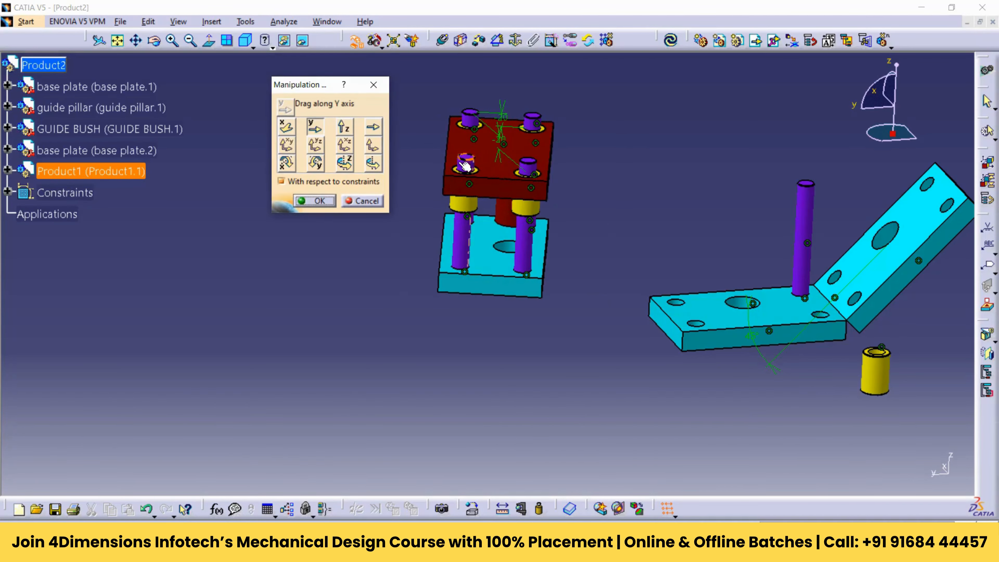
left_click_drag(466, 161, 608, 170)
left_click(319, 201)
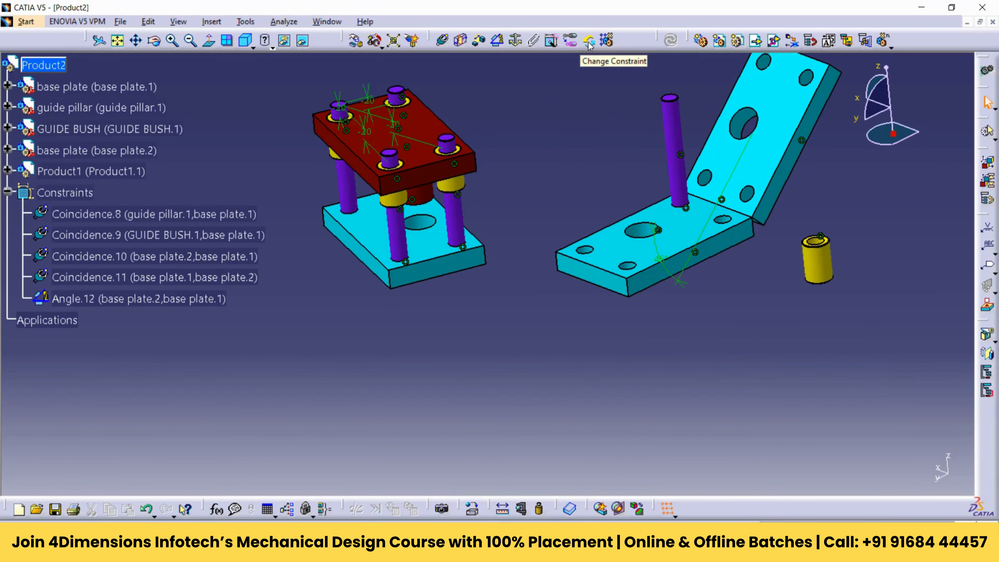
Change the coincidence constraint between the guide bush and the first base plate into an Offset constraint
left_click(193, 235)
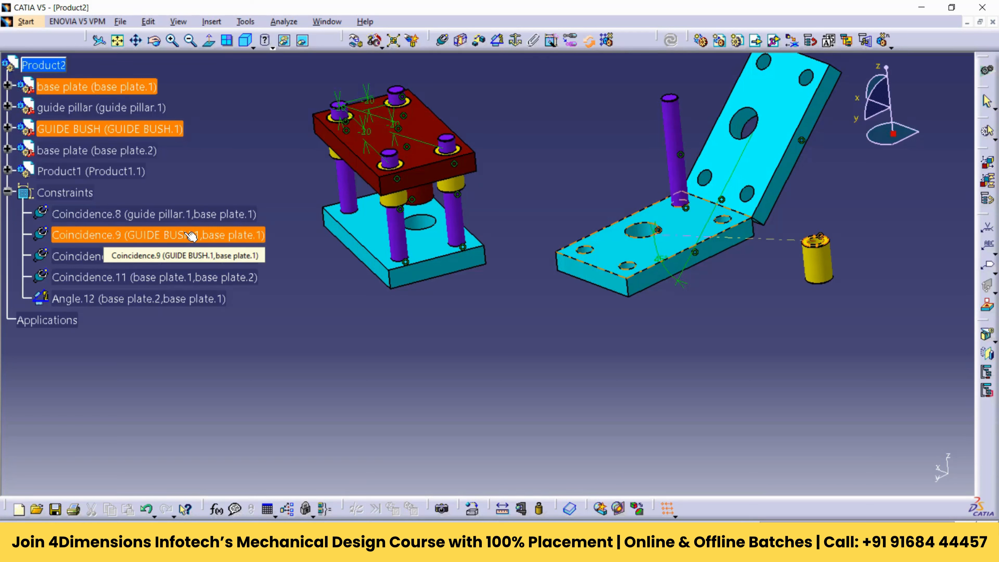
left_click(191, 236)
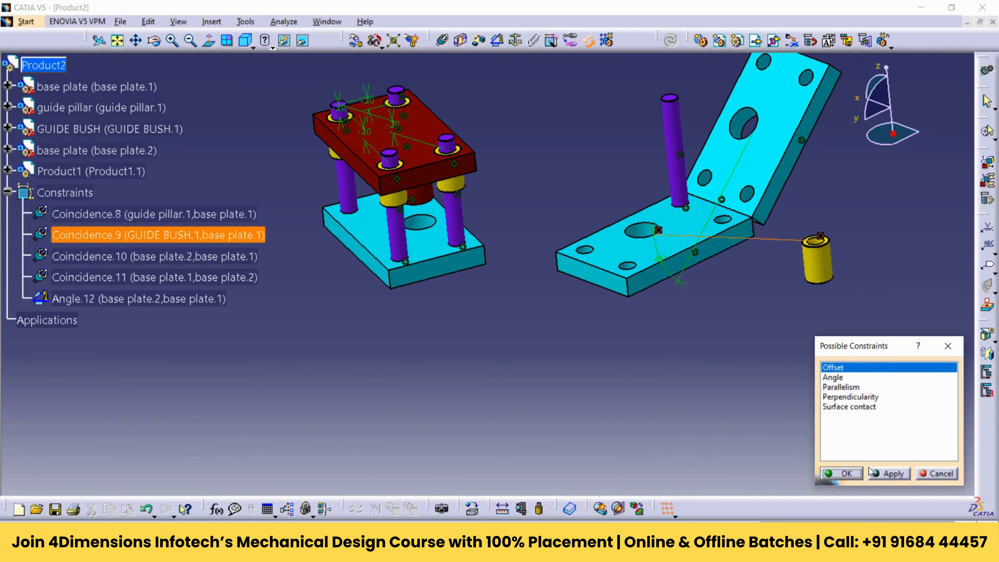
left_click_drag(861, 351, 752, 326)
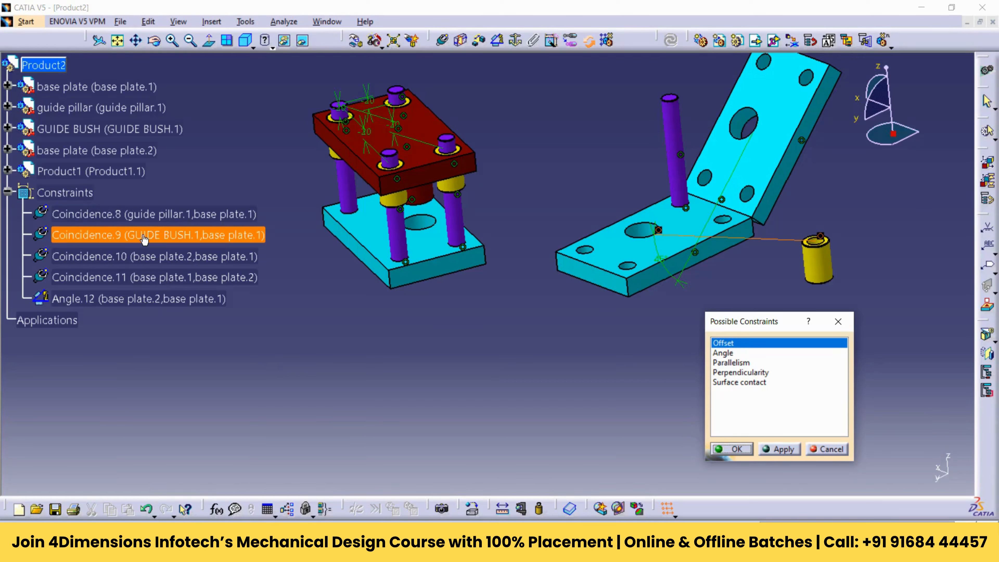
left_click(725, 343)
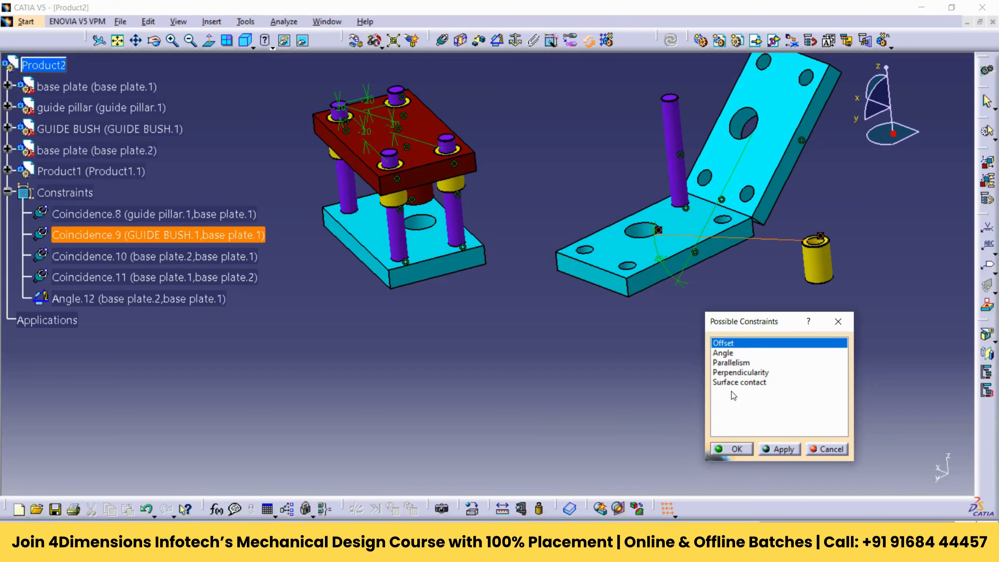
left_click(735, 449)
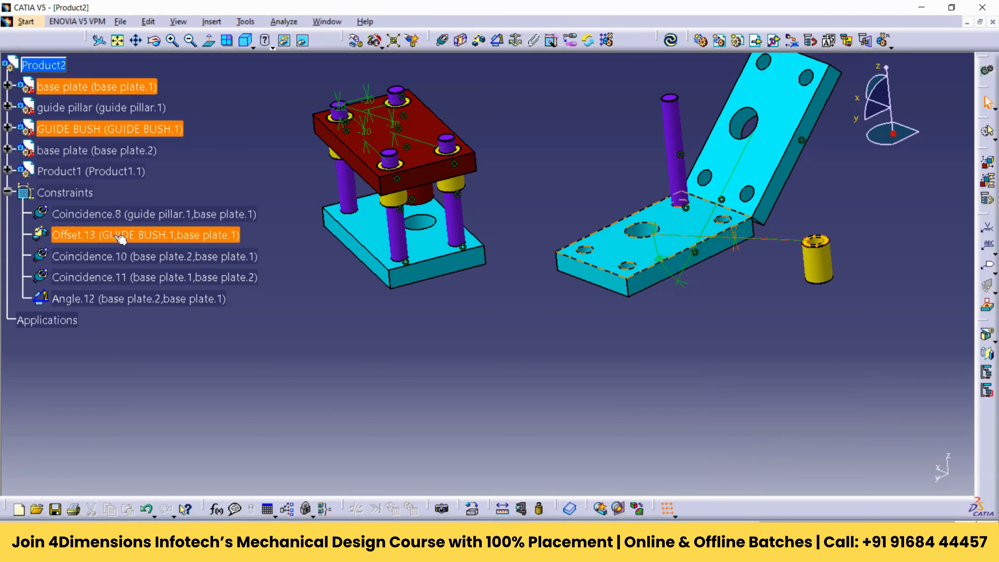
Set the offset between the guide bush and the base plate to 80 mm and update the assembly
double_click(157, 236)
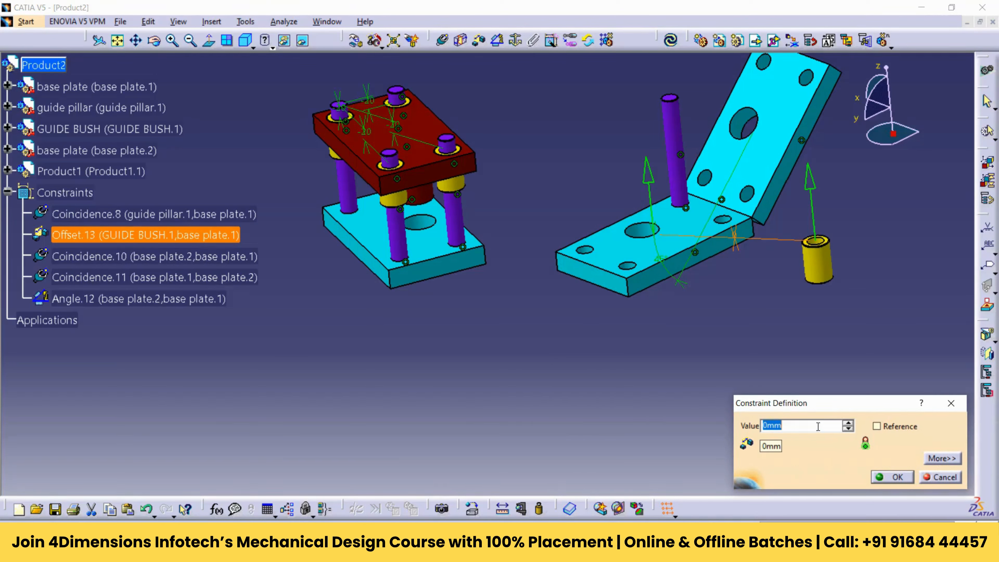
type("80")
key("Return")
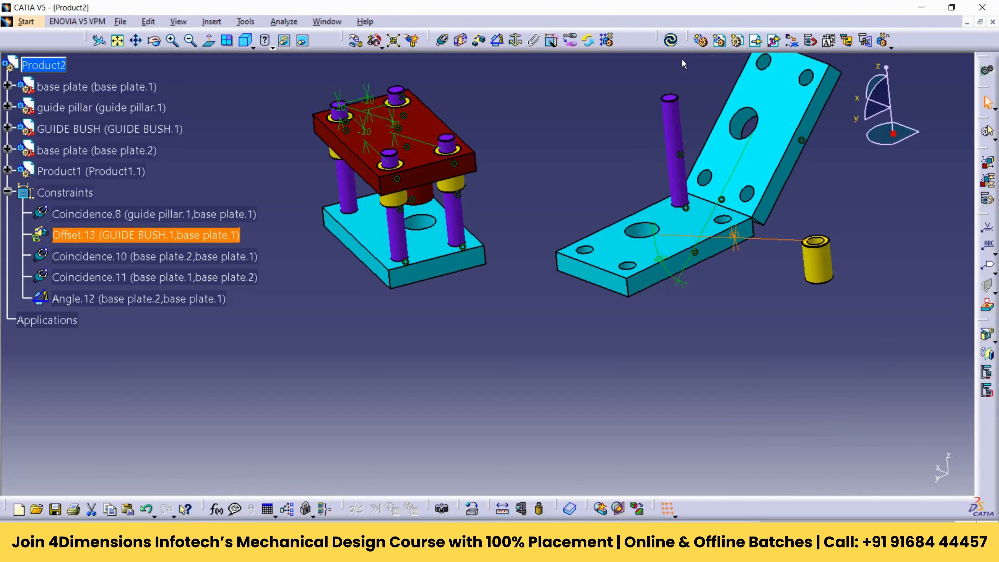
left_click(670, 40)
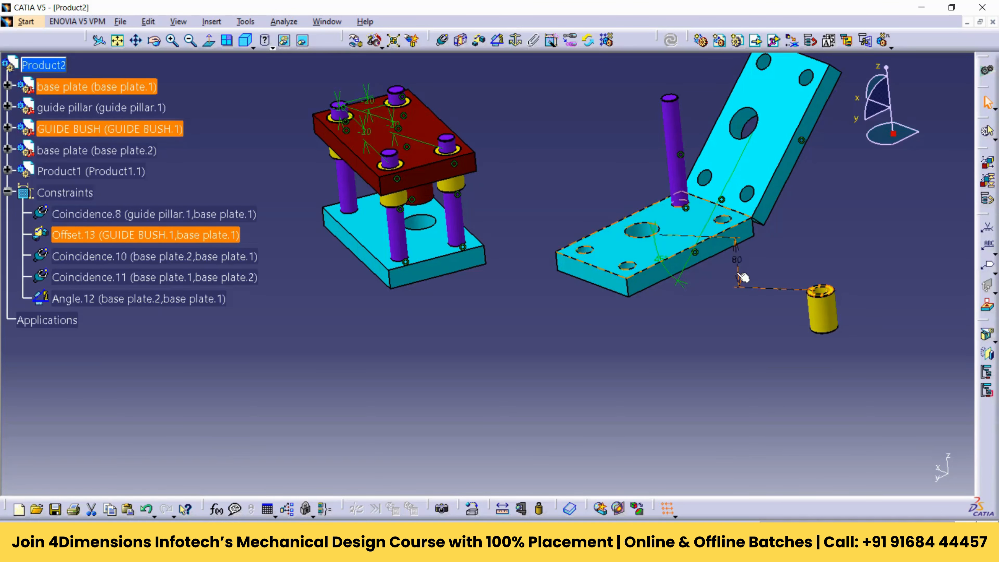
Change the angle constraint between the two base plates into a Perpendicularity constraint and update the assembly
left_click(588, 45)
key("Escape")
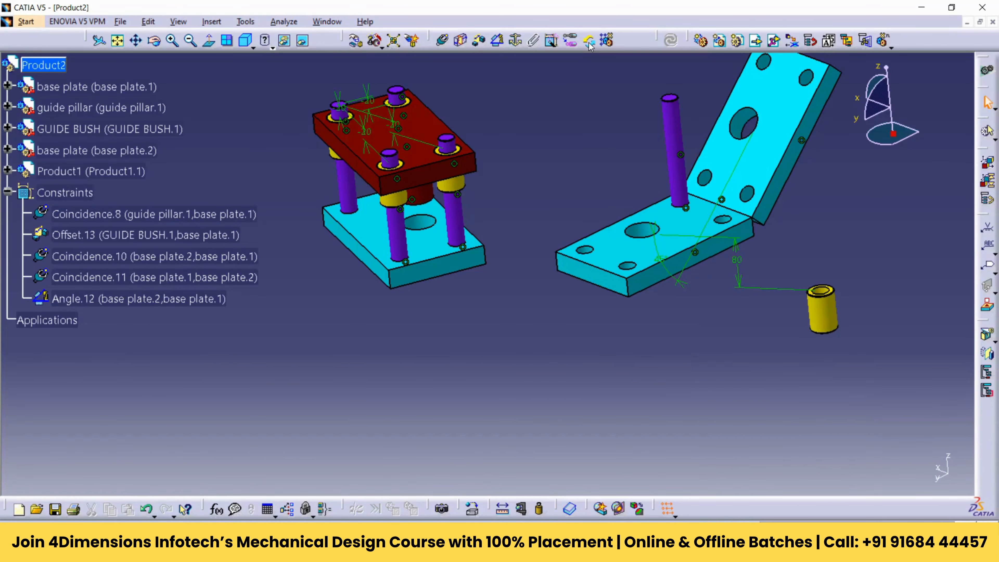
left_click(589, 44)
left_click(131, 301)
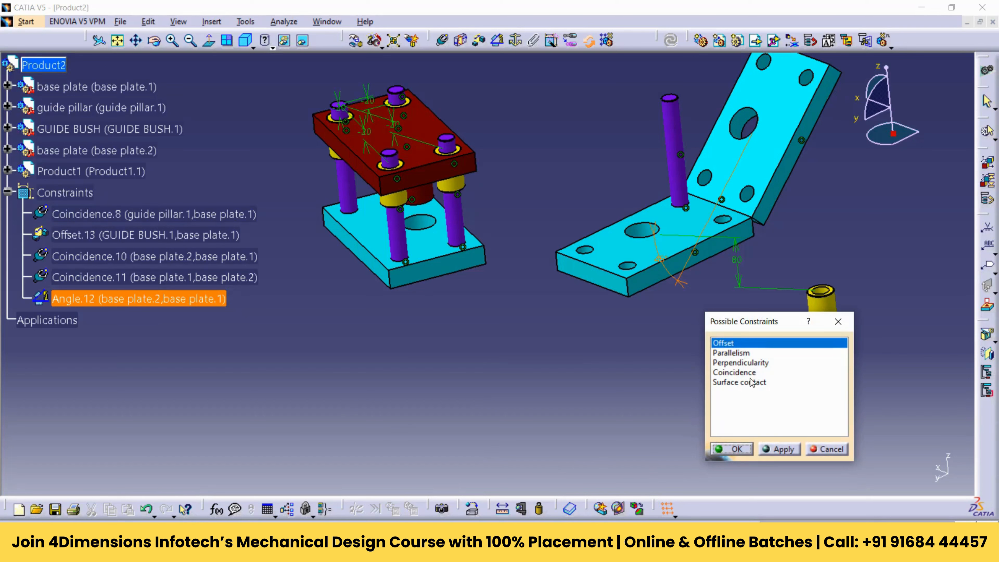
left_click(736, 363)
left_click(782, 450)
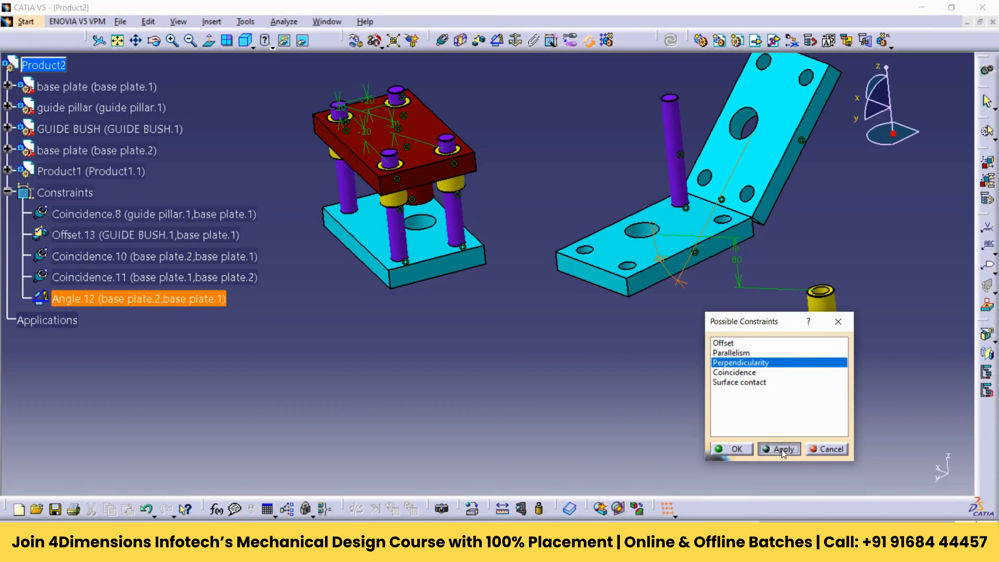
left_click(741, 451)
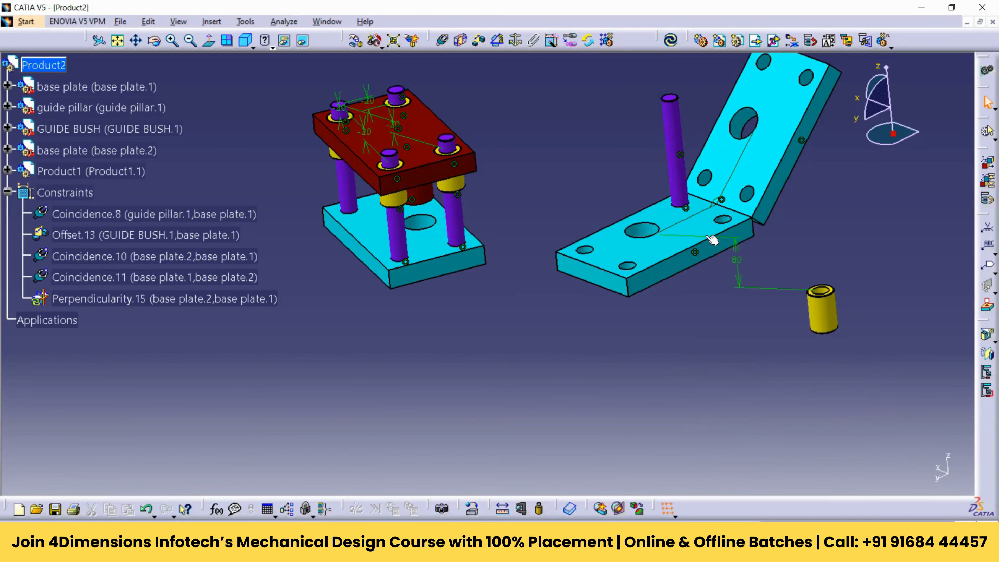
left_click(670, 40)
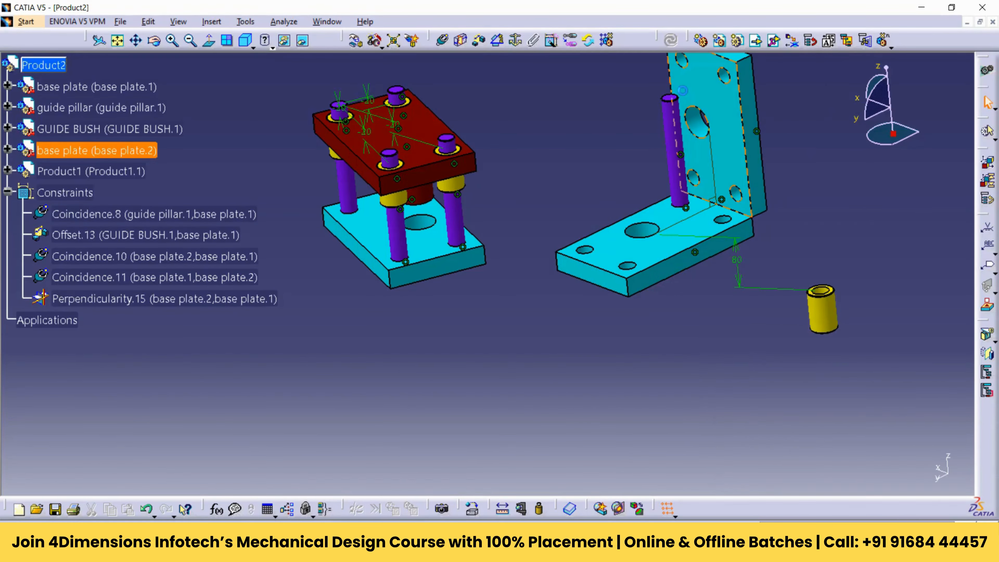
Delete the Product1 sub-assembly from Product2, answering Yes to keep its modified document open for editing
middle_click_drag(786, 301, 615, 329)
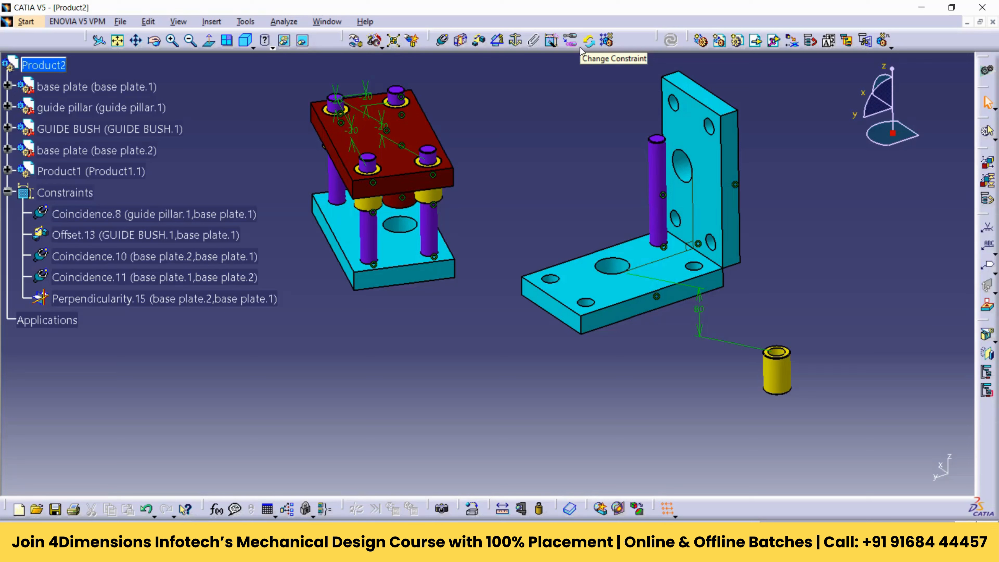
middle_click_drag(630, 146, 631, 162)
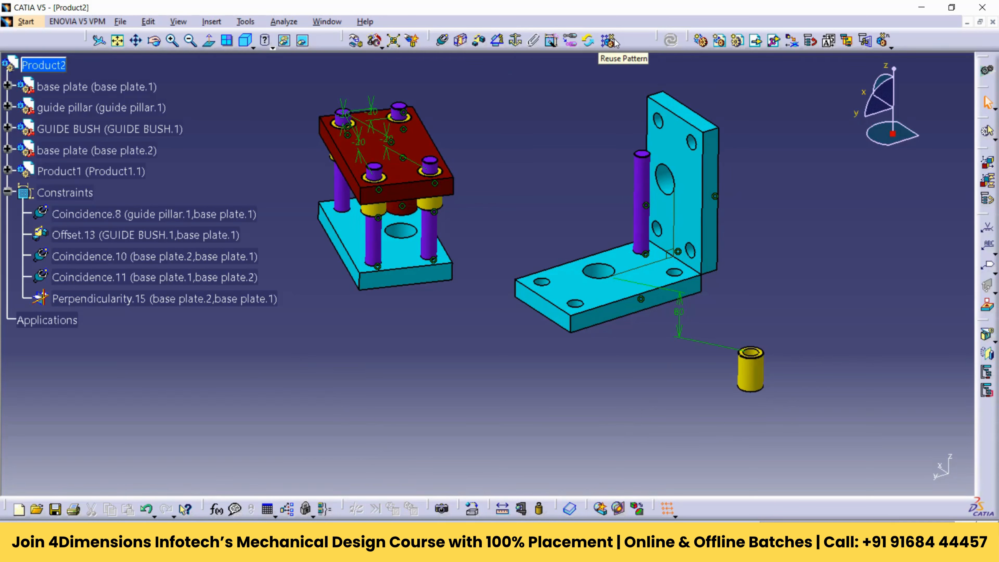
right_click(65, 175)
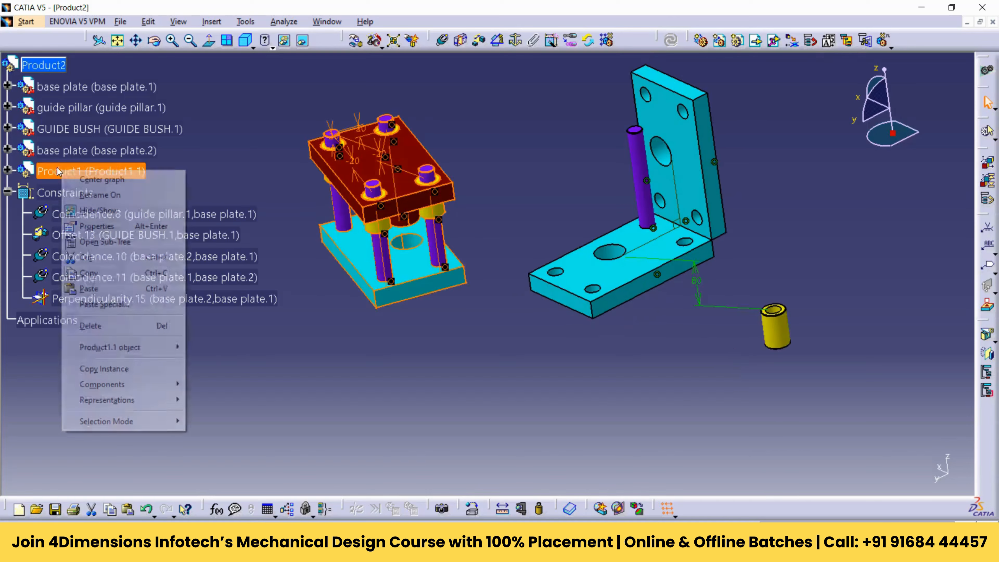
left_click(92, 329)
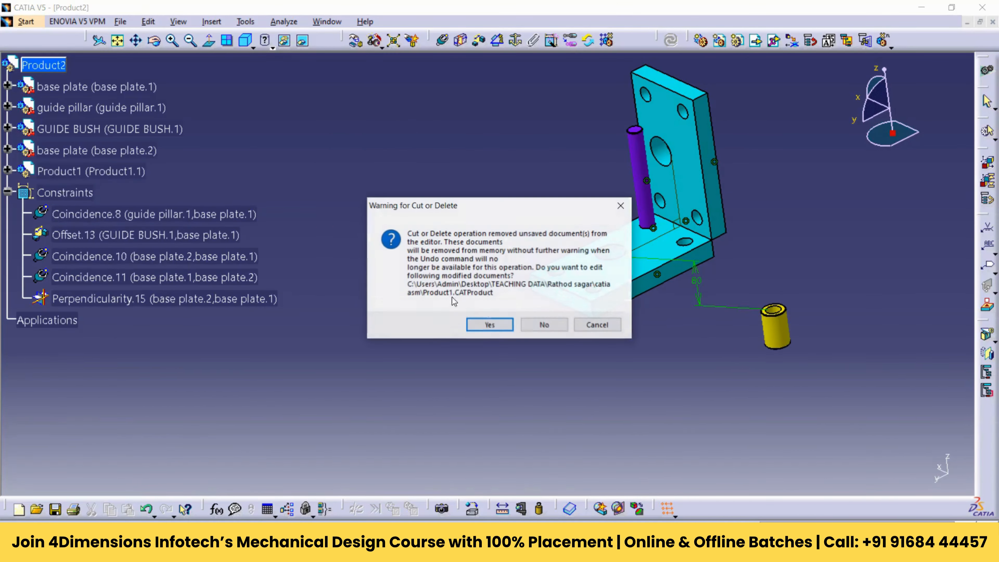
left_click(482, 326)
Manipulate the guide pillar upward along the Z axis with respect to constraints so the constrained parts move along
middle_click_drag(733, 283, 708, 313)
left_click(357, 40)
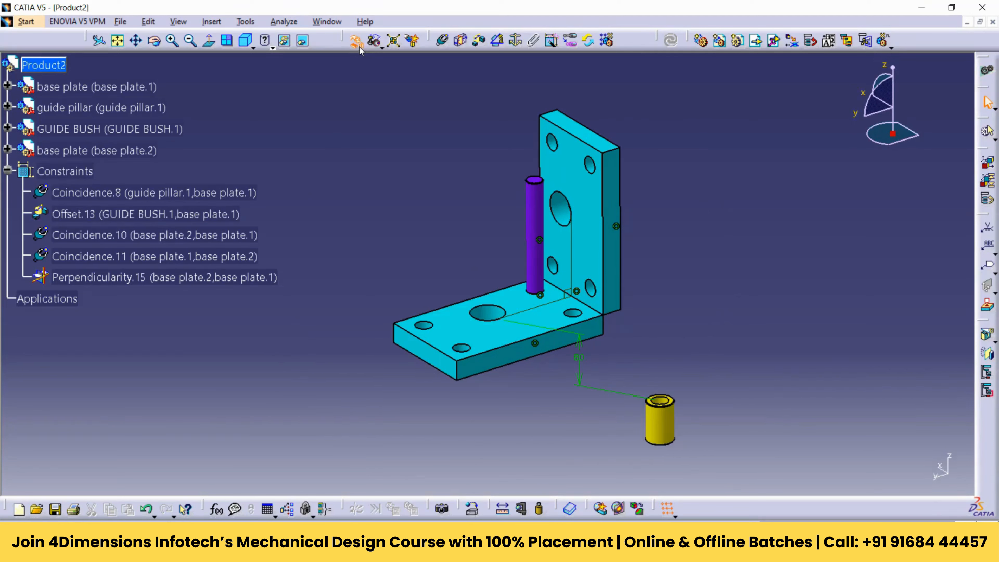
left_click(344, 126)
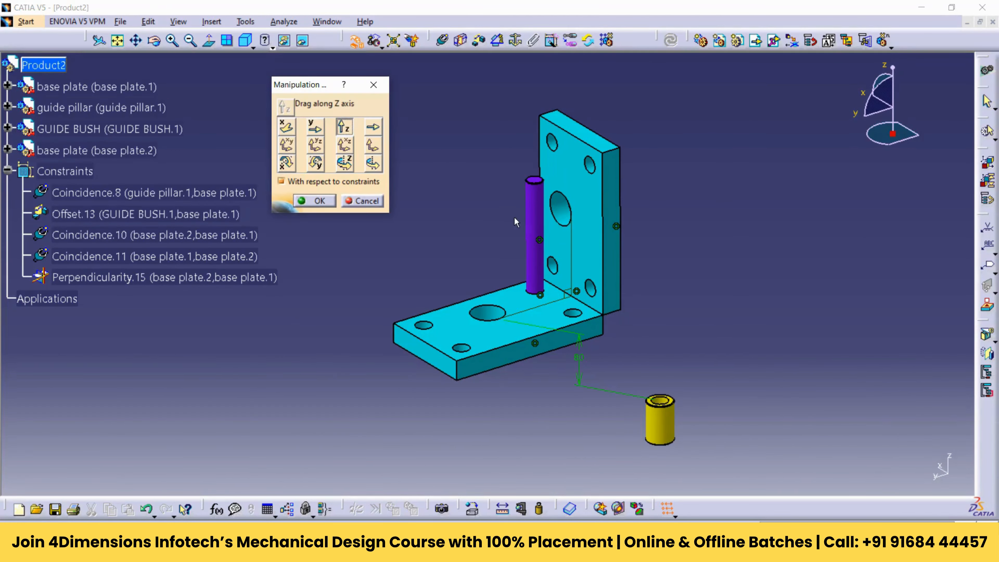
left_click_drag(543, 220, 550, 192)
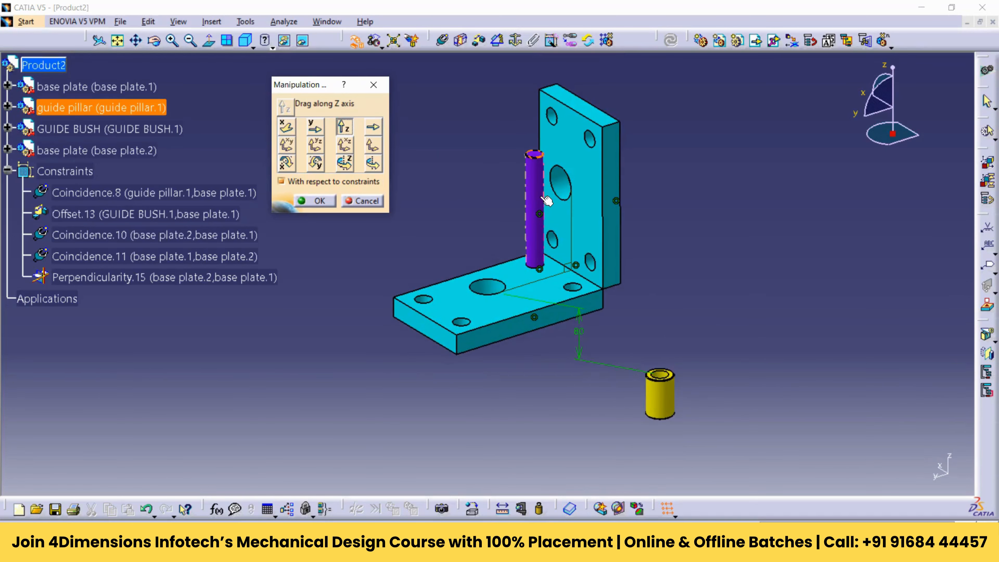
left_click(667, 209)
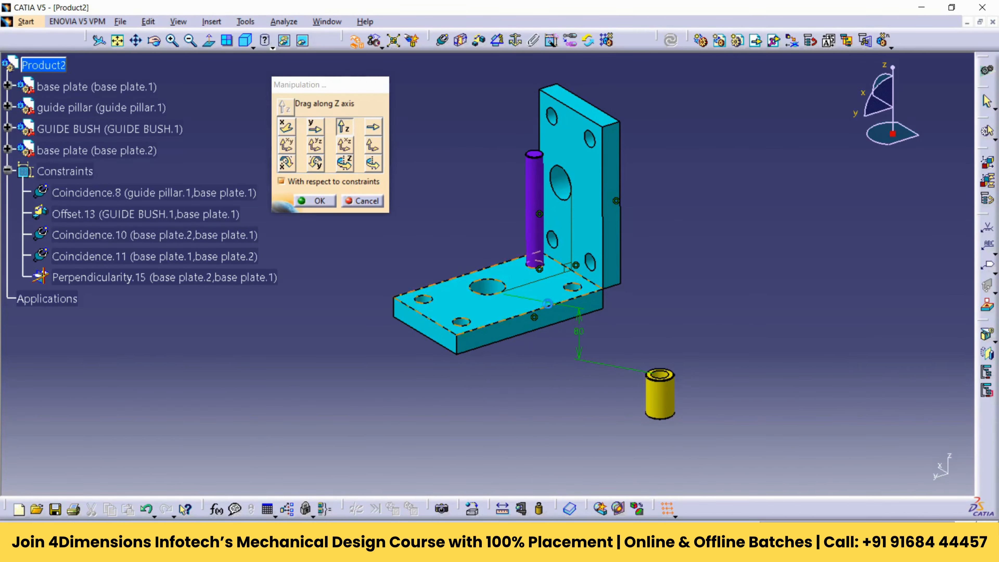
key("Escape")
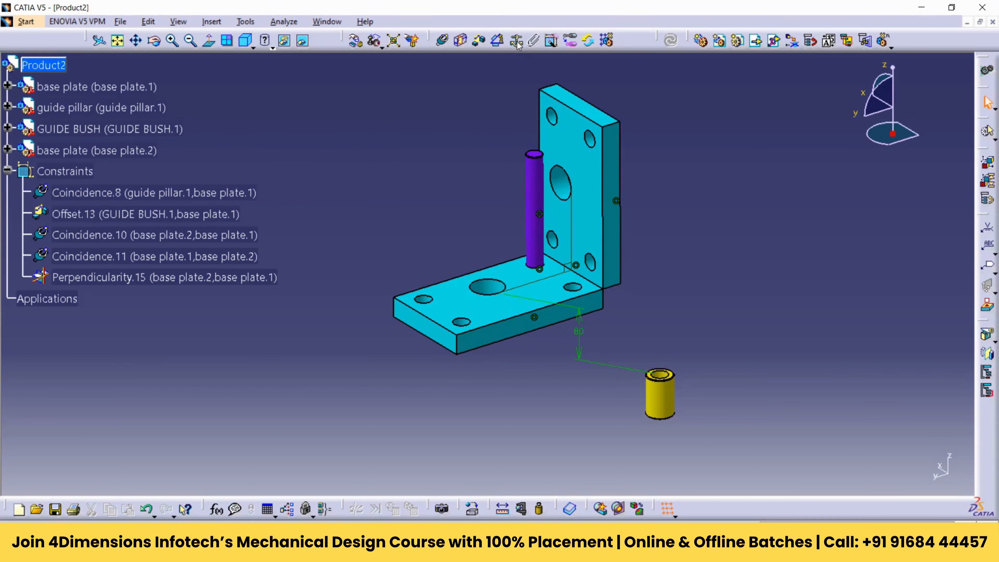
Add a Fix constraint to the horizontal base plate
left_click(517, 41)
left_click(519, 276)
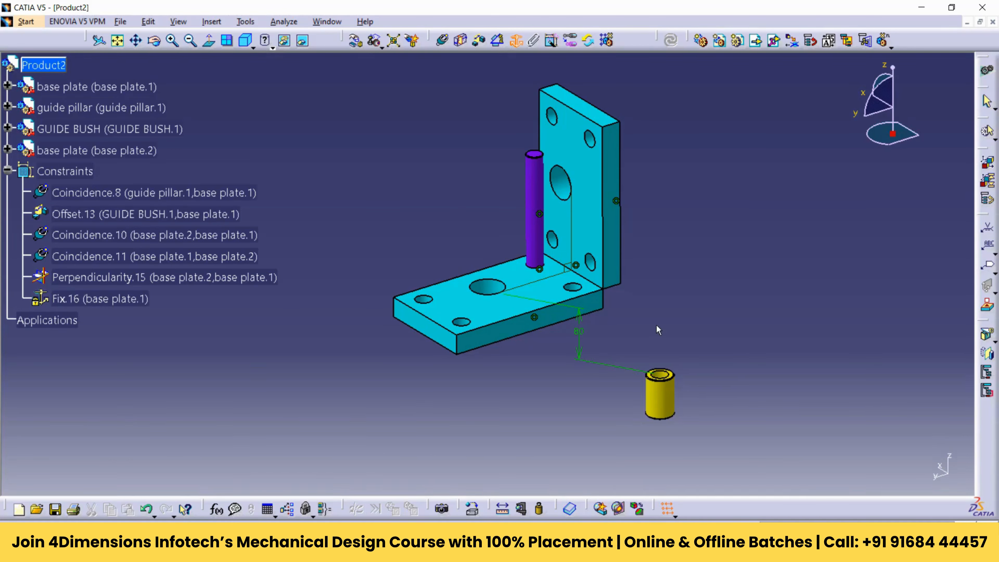
Manipulate the guide pillar away from its hole with the With respect to constraints option off, and update the assembly
left_click(355, 40)
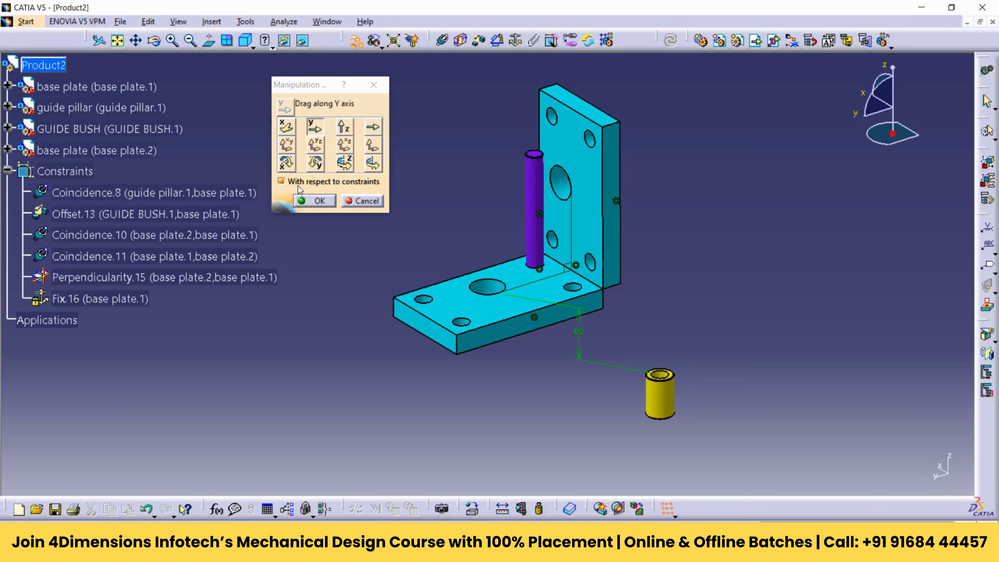
left_click(281, 181)
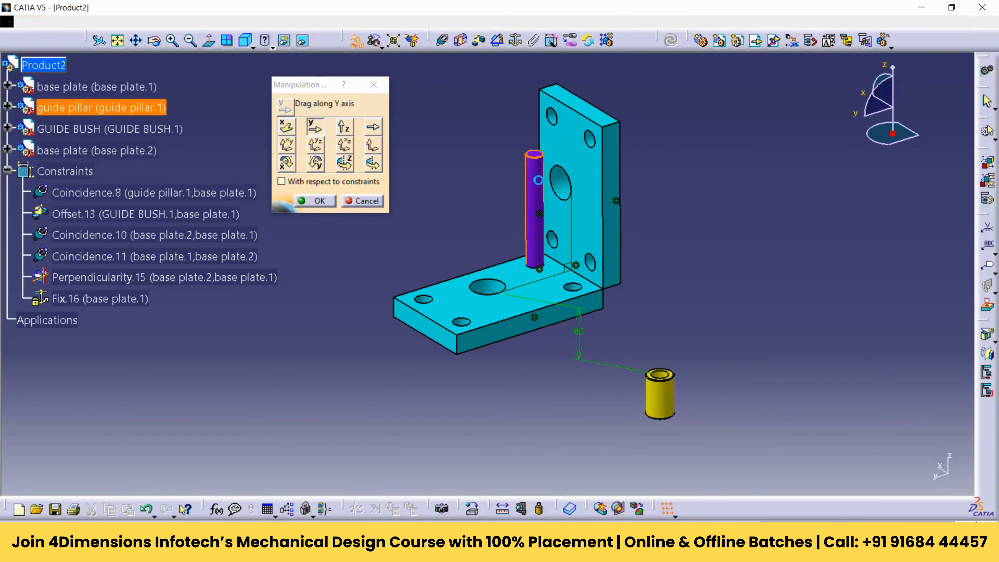
left_click_drag(537, 179, 488, 145)
left_click(343, 126)
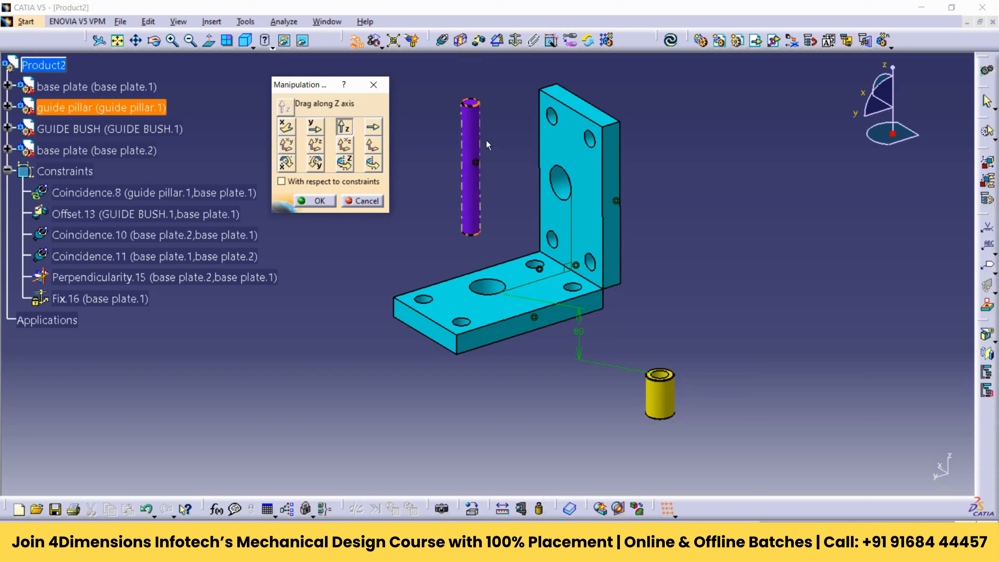
key("Return")
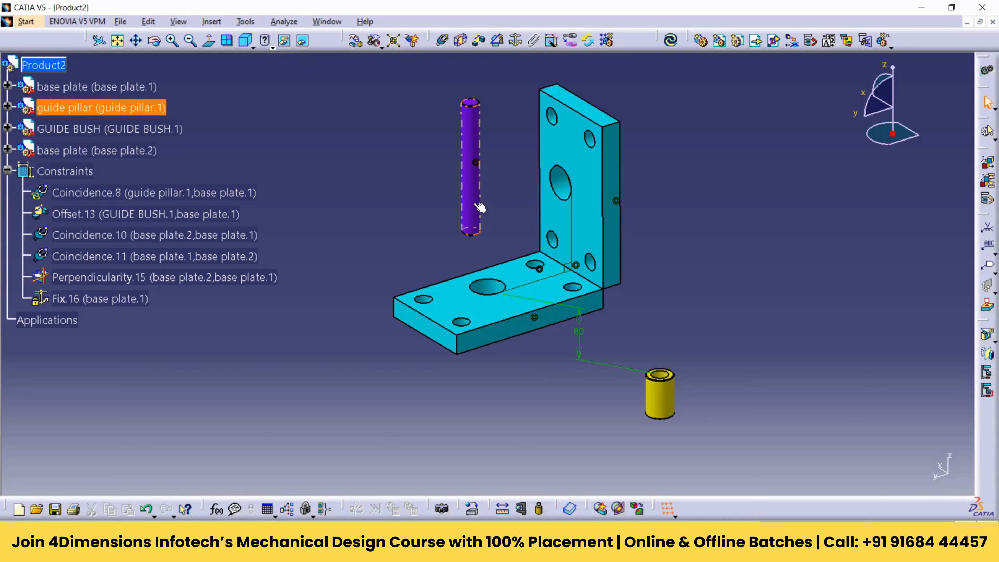
left_click(671, 40)
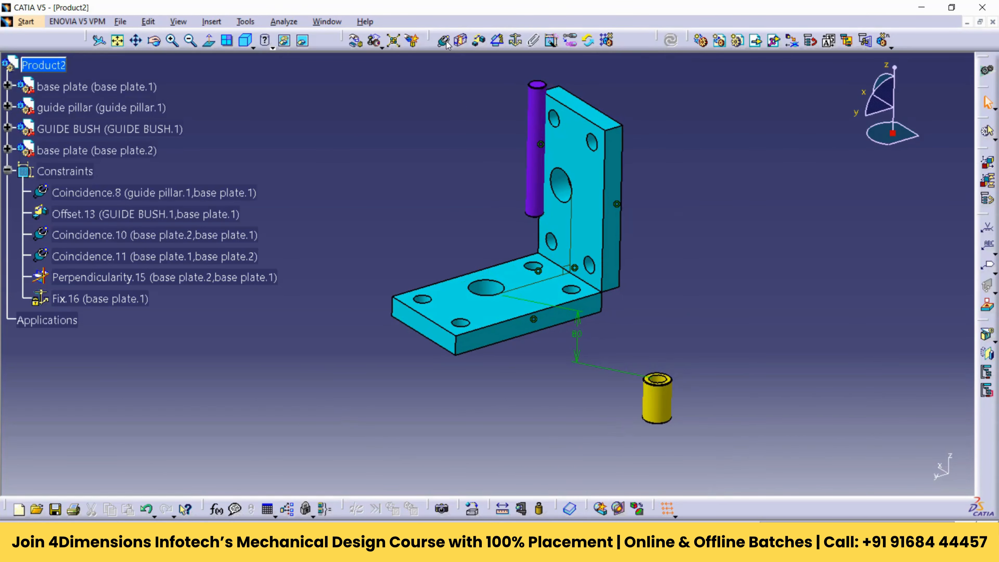
Turn With respect to constraints back on and manipulate the guide pillar downward along the Z axis
left_click(358, 43)
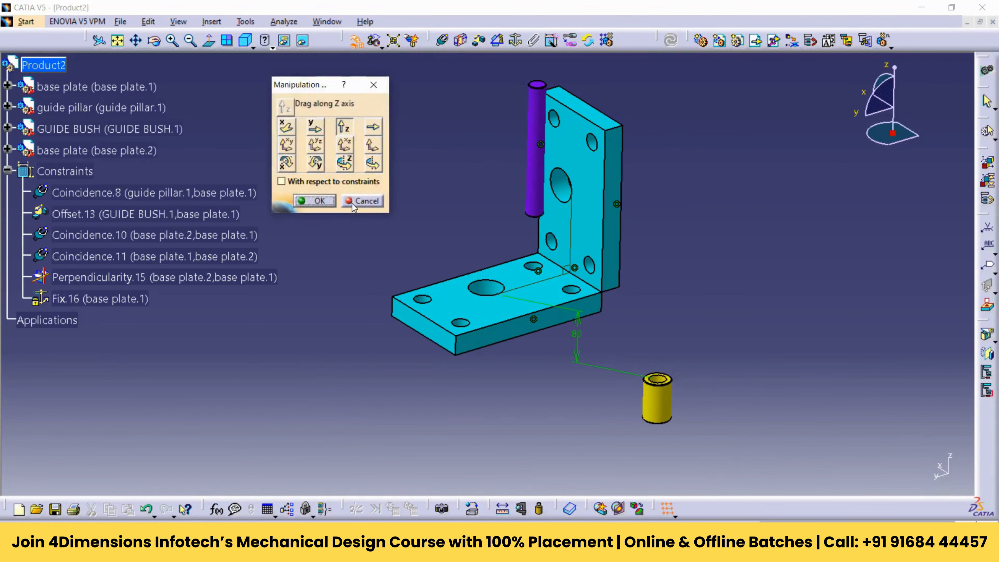
left_click(281, 182)
left_click(319, 202)
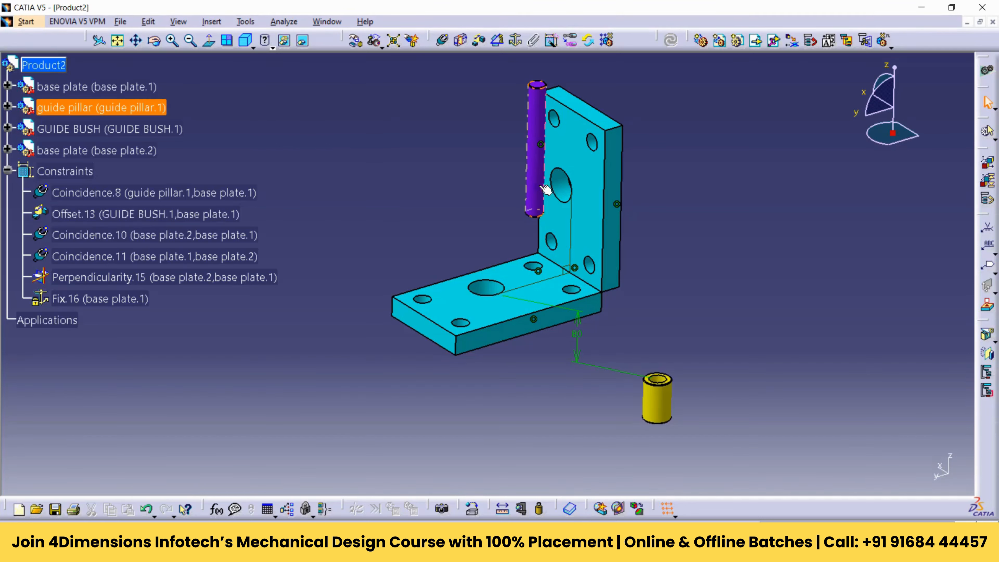
left_click(357, 43)
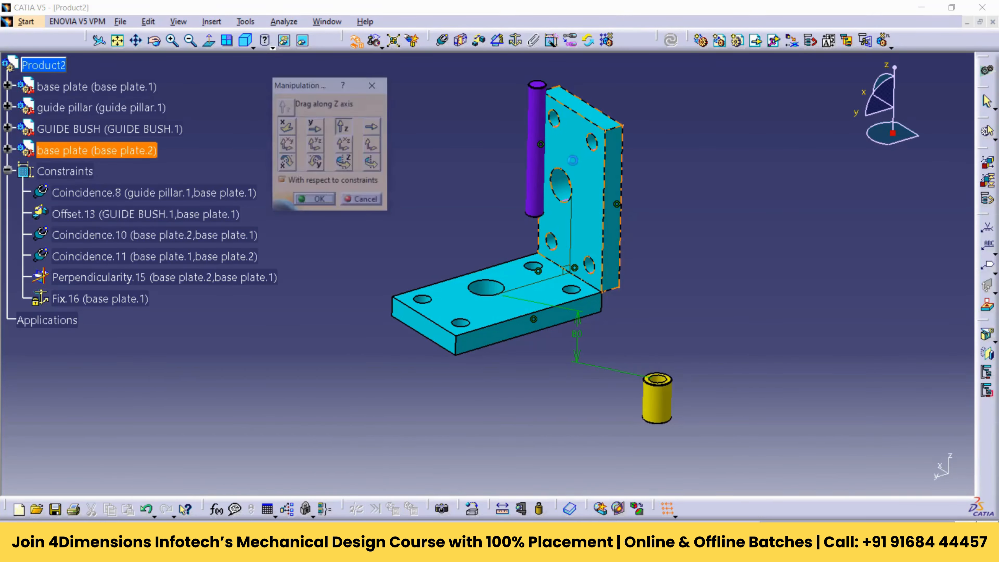
left_click_drag(546, 173, 544, 201)
left_click(287, 127)
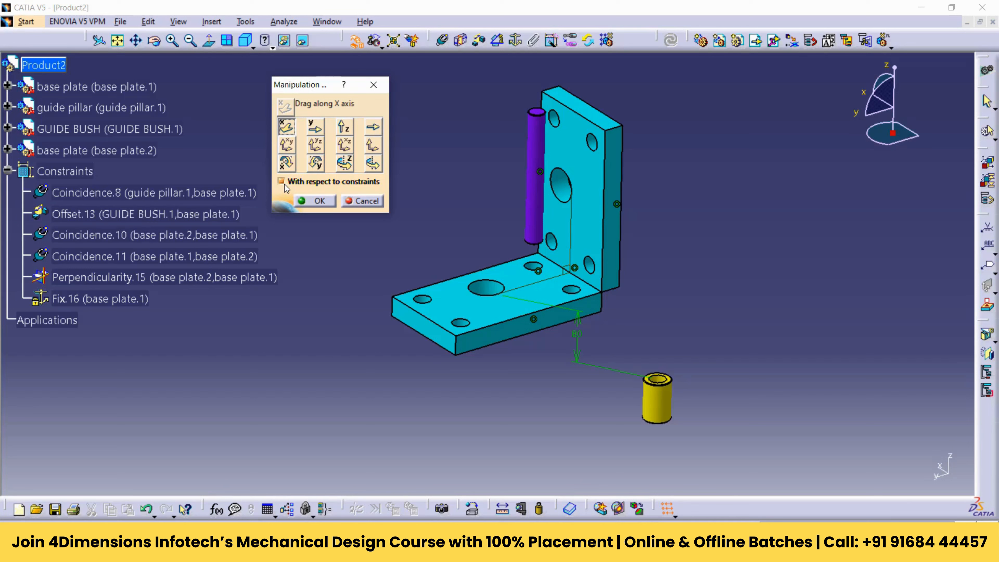
left_click(320, 201)
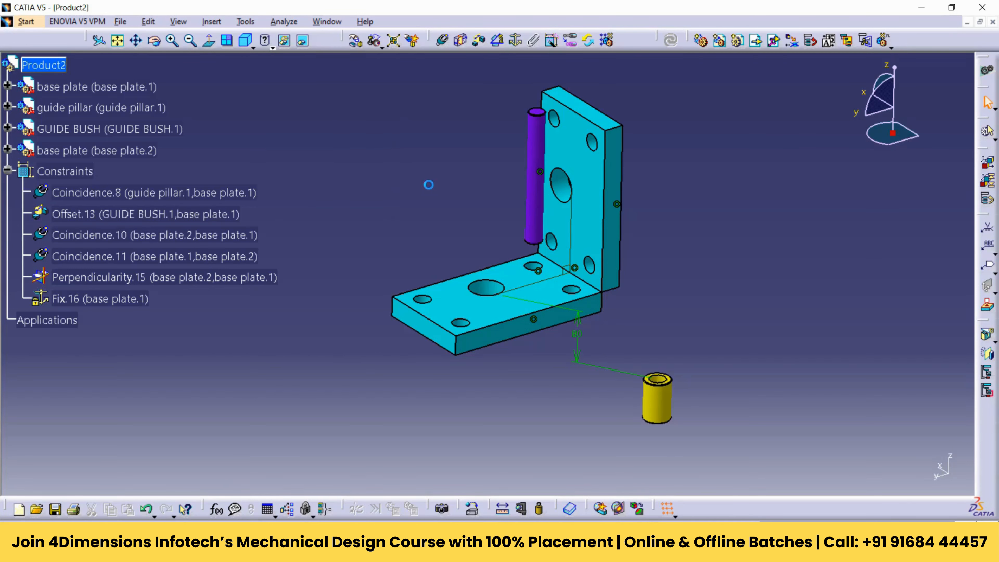
Snap the guide bush's axis onto the axis of the horizontal base plate's leftmost corner hole
left_click(381, 48)
left_click(660, 409)
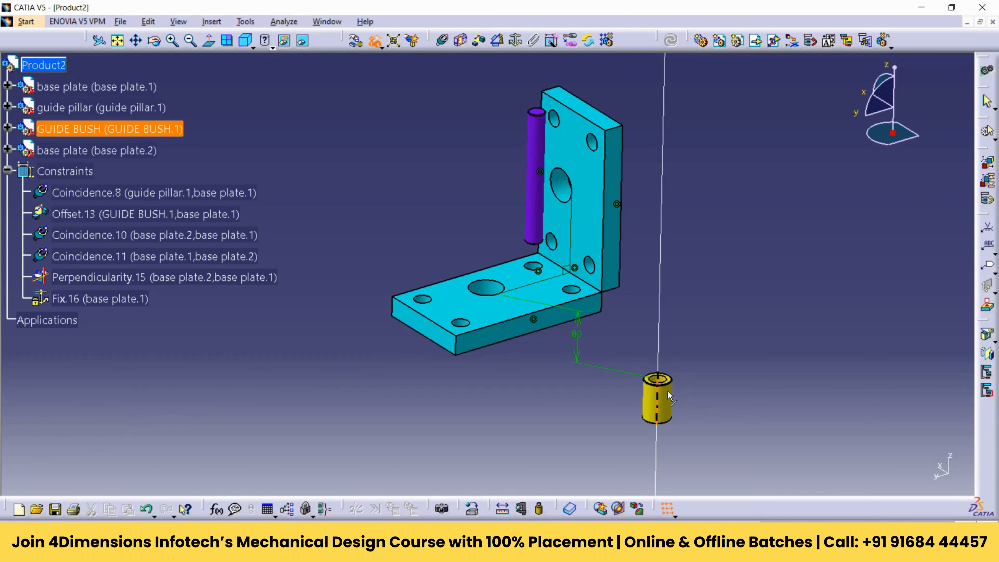
left_click(422, 303)
left_click(98, 300)
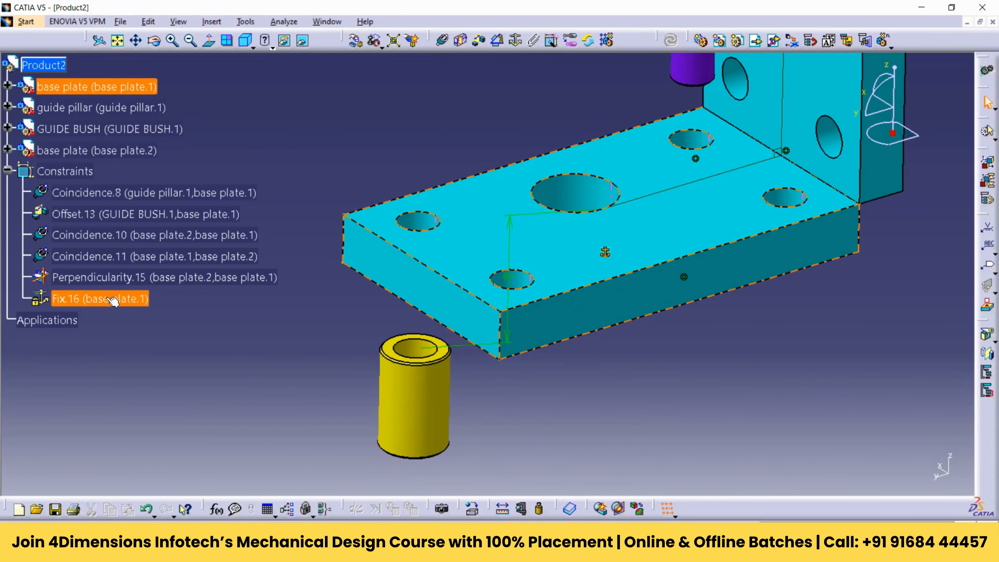
left_click(231, 355)
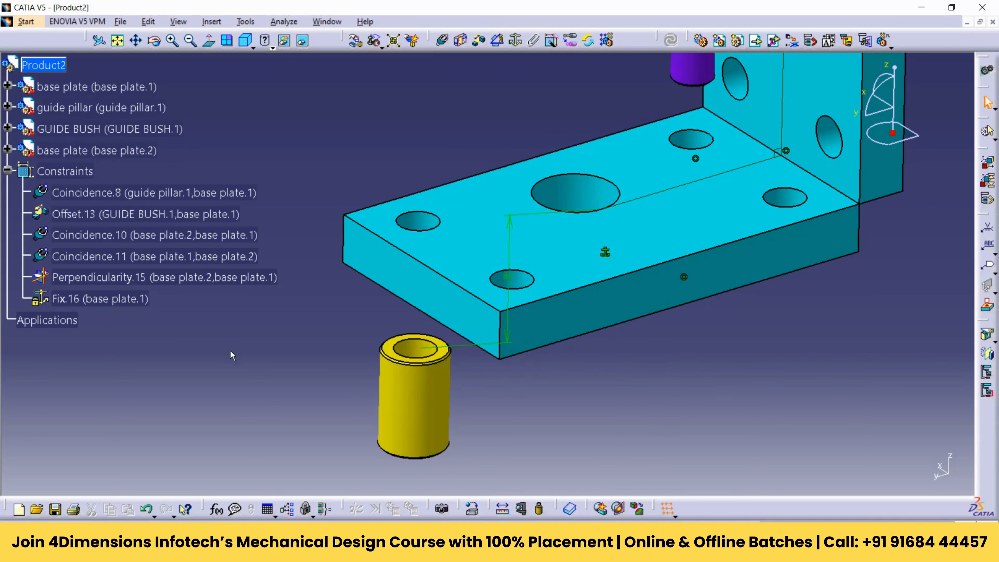
Snap the guide bush's top face to the horizontal base plate's top face, flipping its direction and back so the bush sits in the hole
left_click(442, 41)
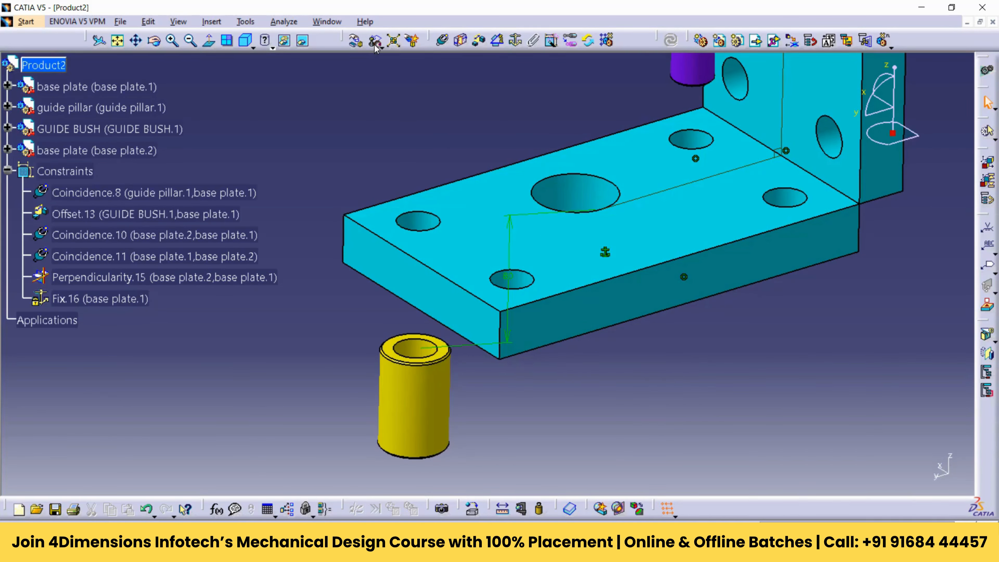
left_click(438, 351)
left_click(470, 259)
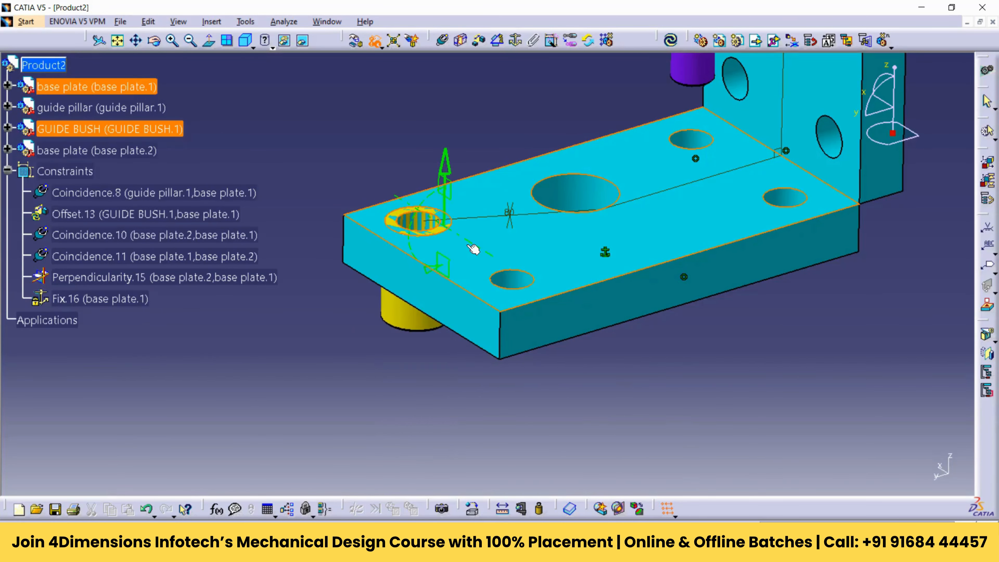
left_click(445, 158)
left_click(445, 158)
left_click(444, 157)
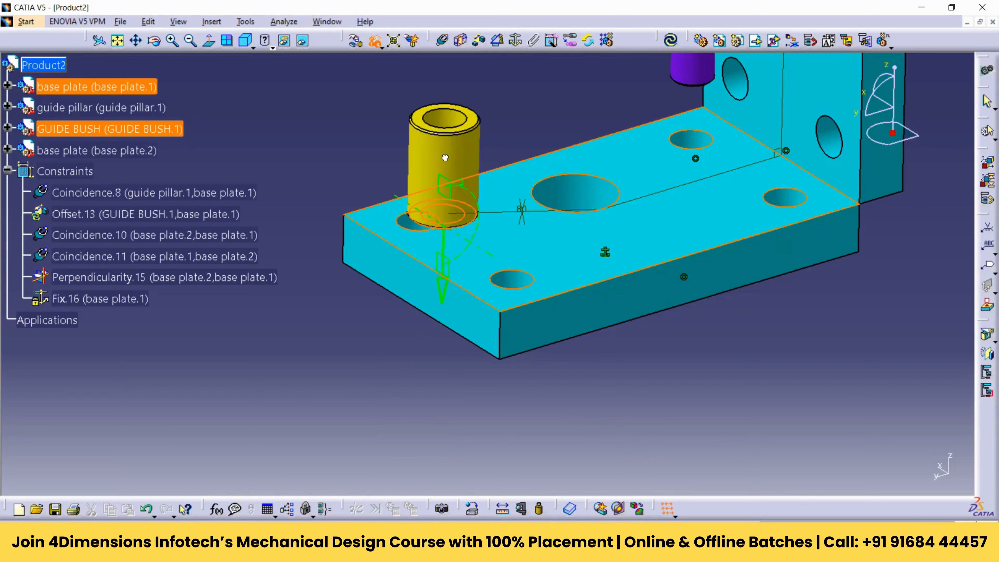
left_click(445, 307)
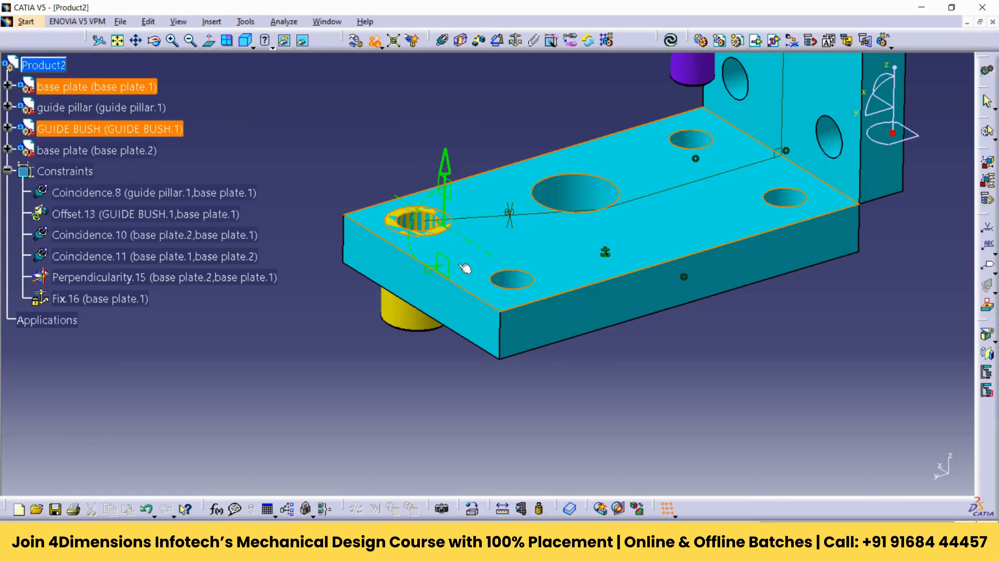
left_click(449, 160)
left_click(446, 290)
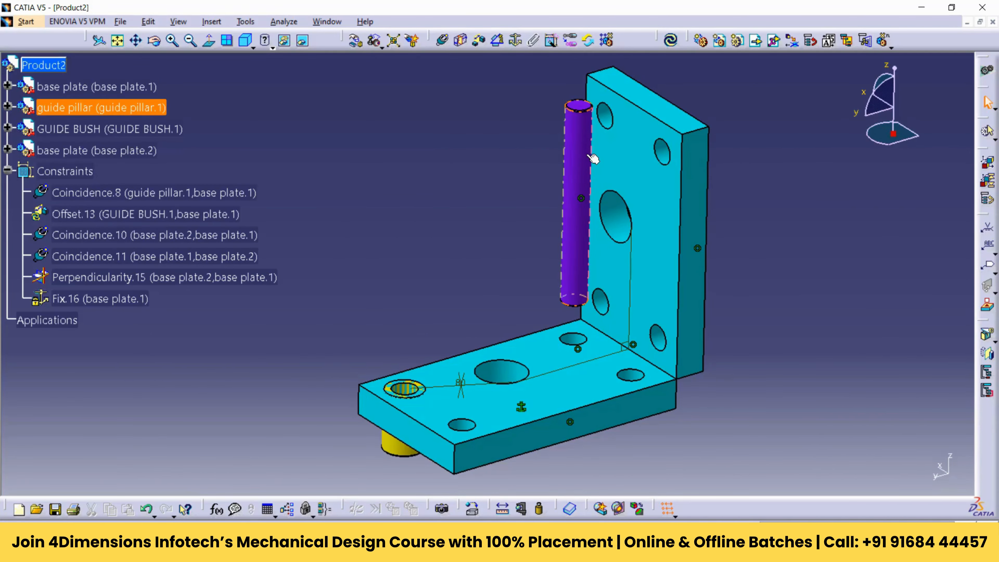
Snap the guide pillar's axis onto the large central hole of the horizontal base plate
left_click(583, 350)
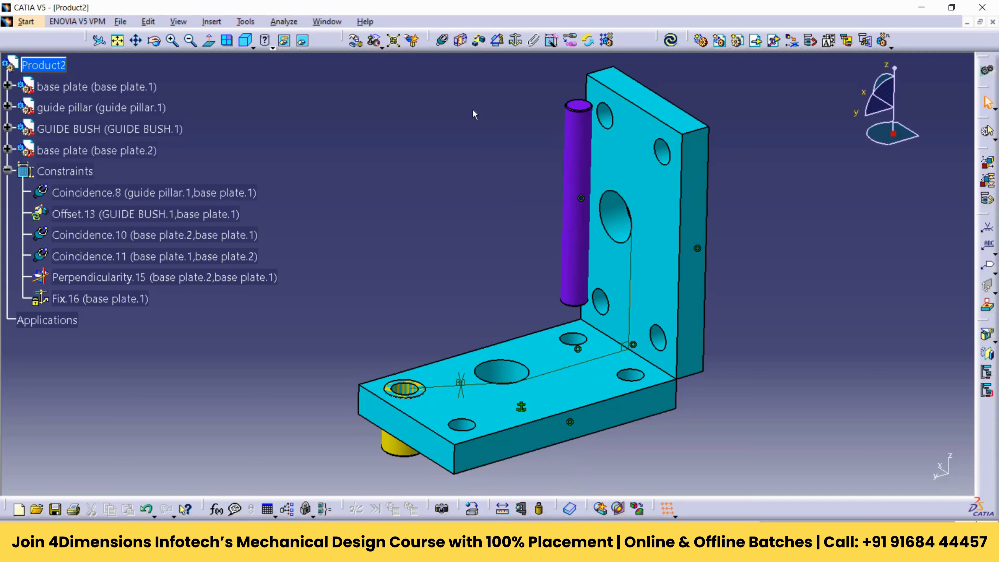
left_click(380, 43)
left_click(578, 157)
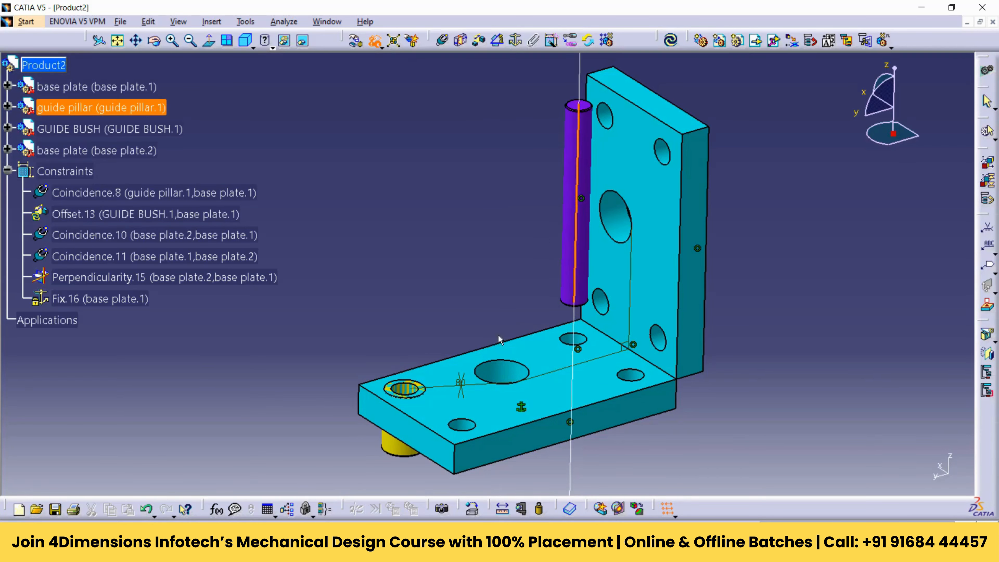
left_click(507, 373)
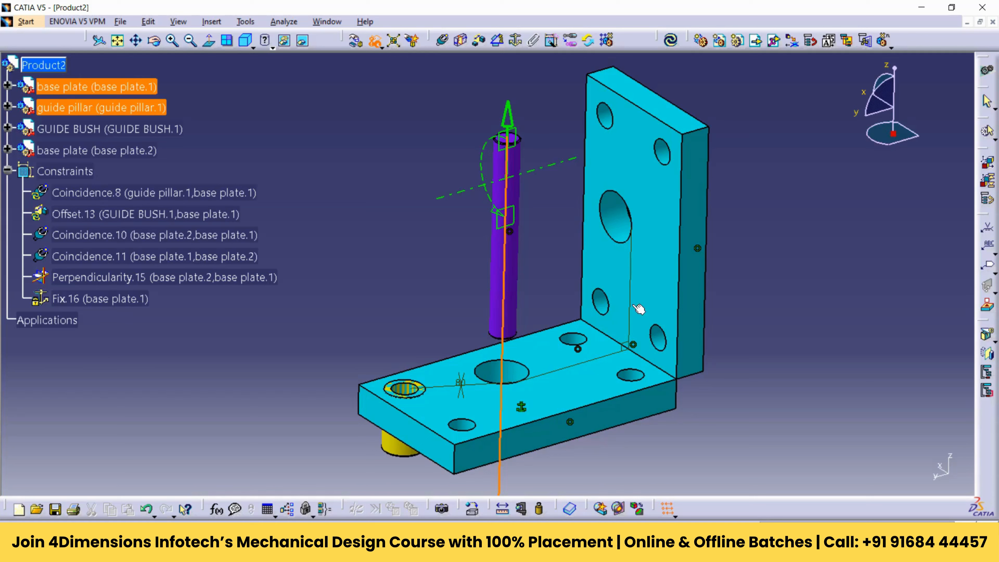
left_click(553, 243)
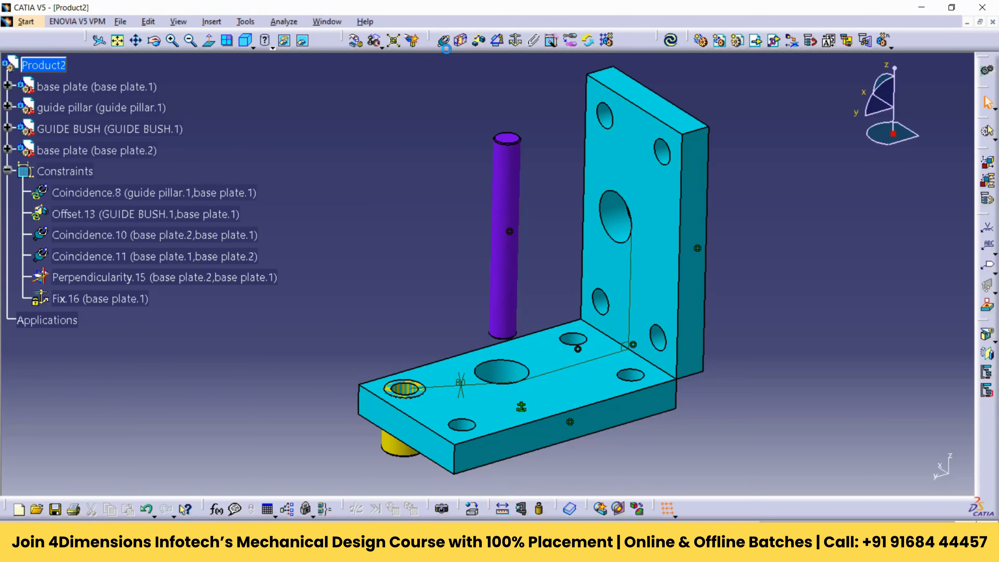
Snap the guide pillar's axis onto the vertical base plate's upper corner hole, and update the assembly to reapply the constraints
left_click(374, 41)
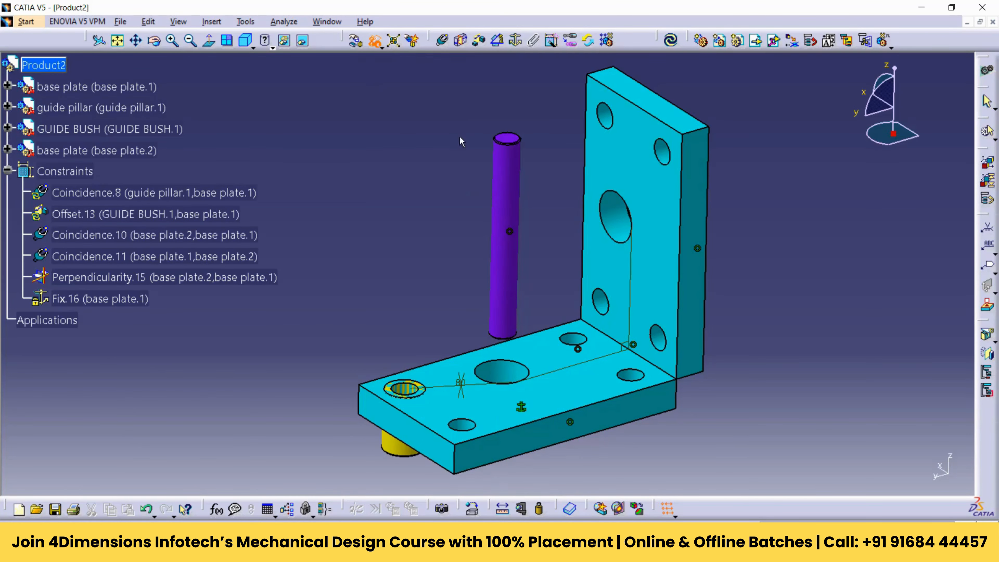
left_click(508, 165)
left_click(604, 116)
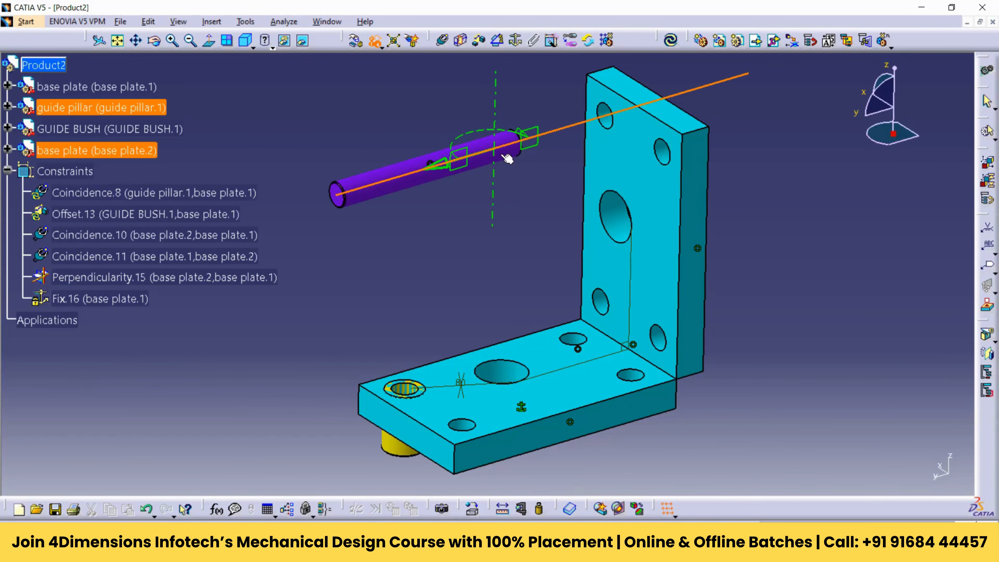
left_click(557, 89)
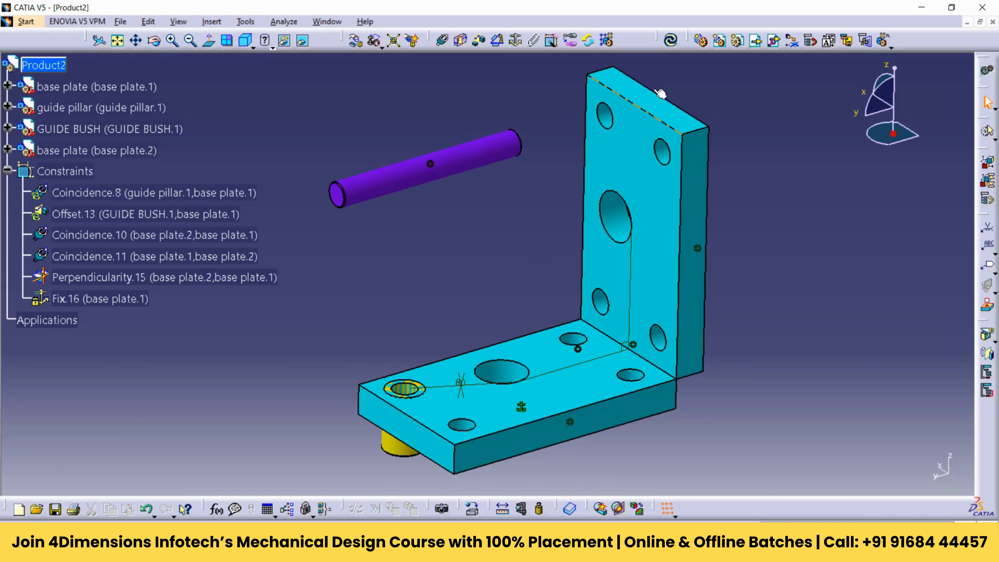
left_click(671, 41)
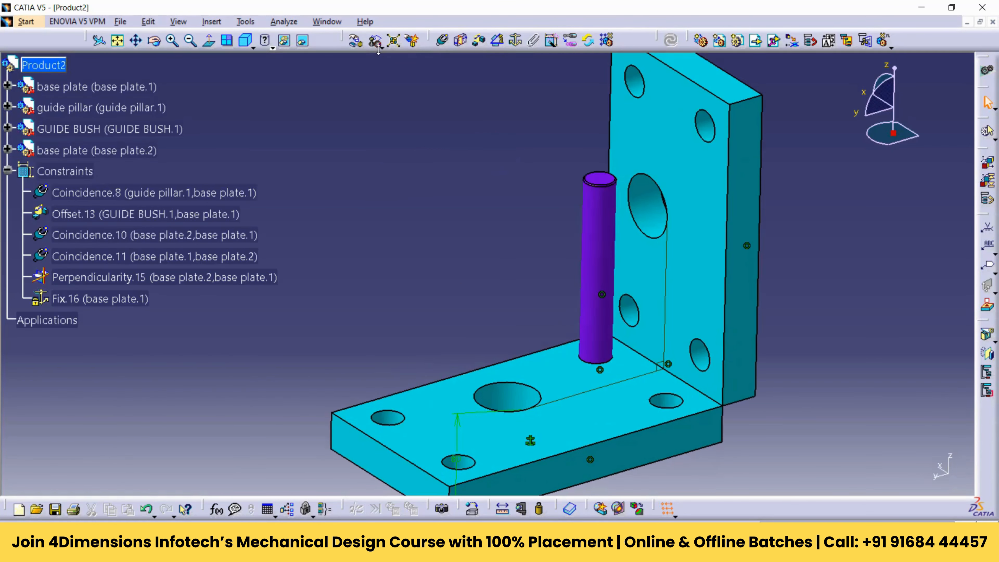
Smart Move the guide pillar's axis onto the base plate's corner hole above the guide bush, leaving Automatic constraint creation off
left_click(387, 48)
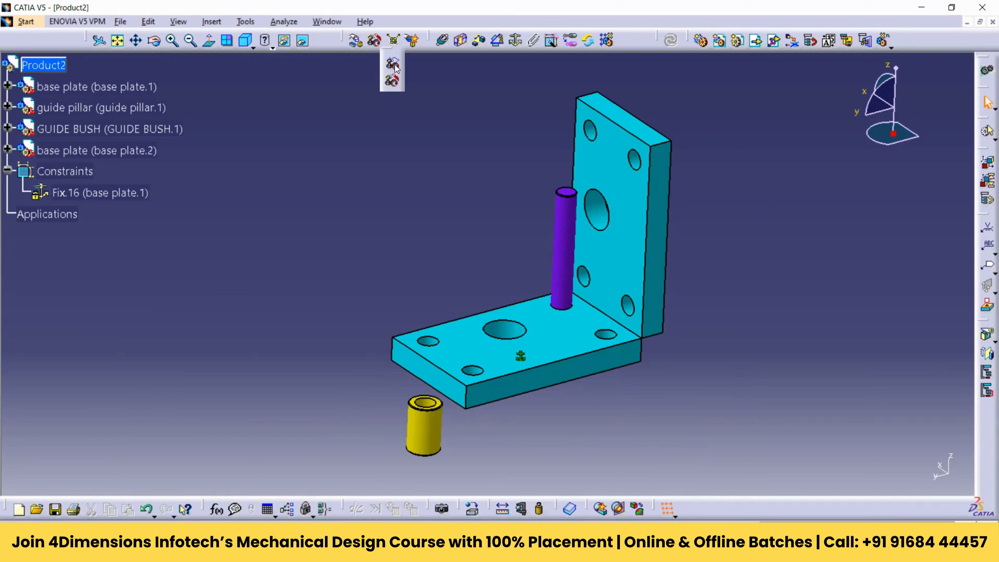
left_click(395, 84)
left_click(567, 228)
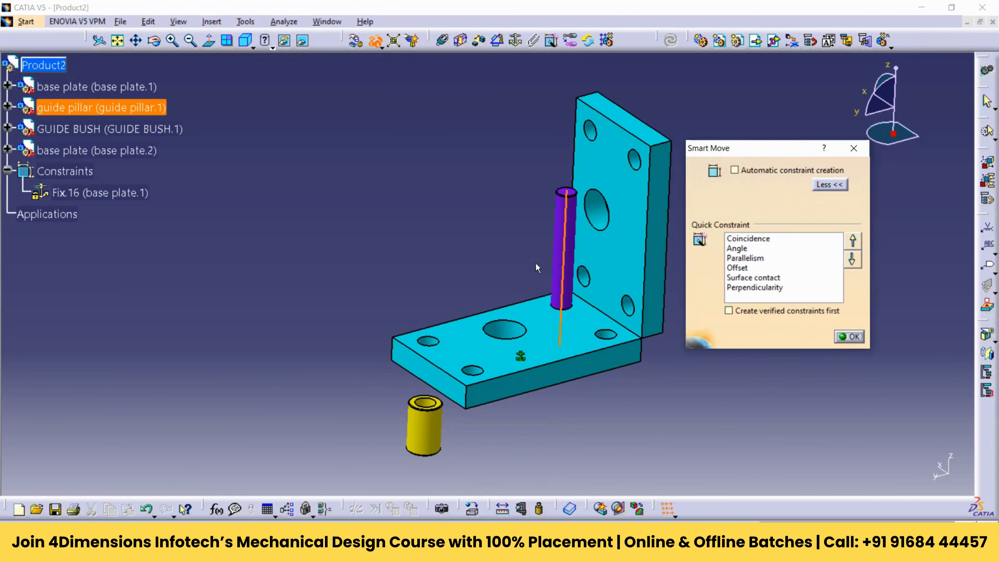
left_click(428, 344)
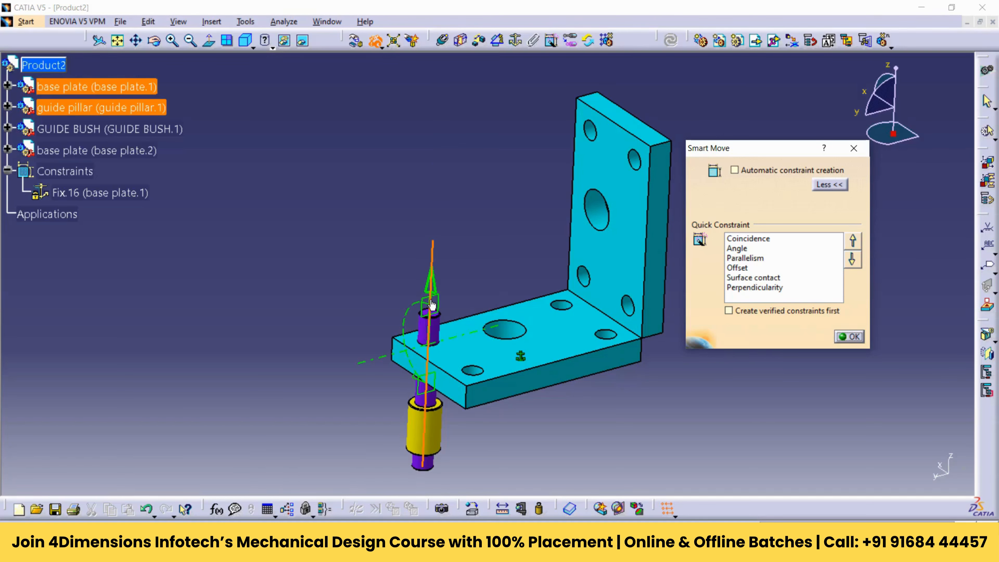
left_click(463, 225)
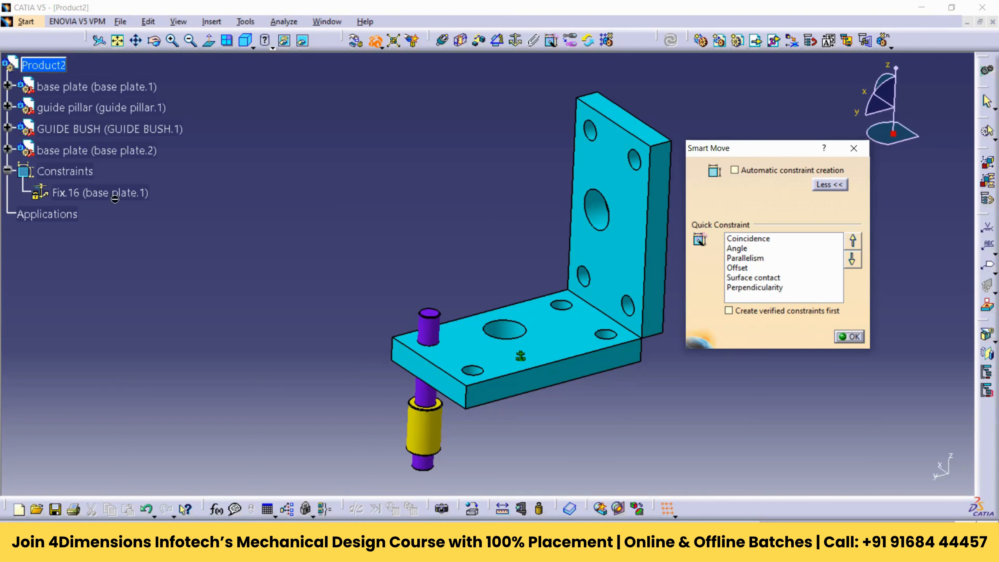
Smart Move the guide pillar's axis onto the large central hole of the vertical base plate
left_click(433, 324)
middle_click_drag(461, 171, 441, 125)
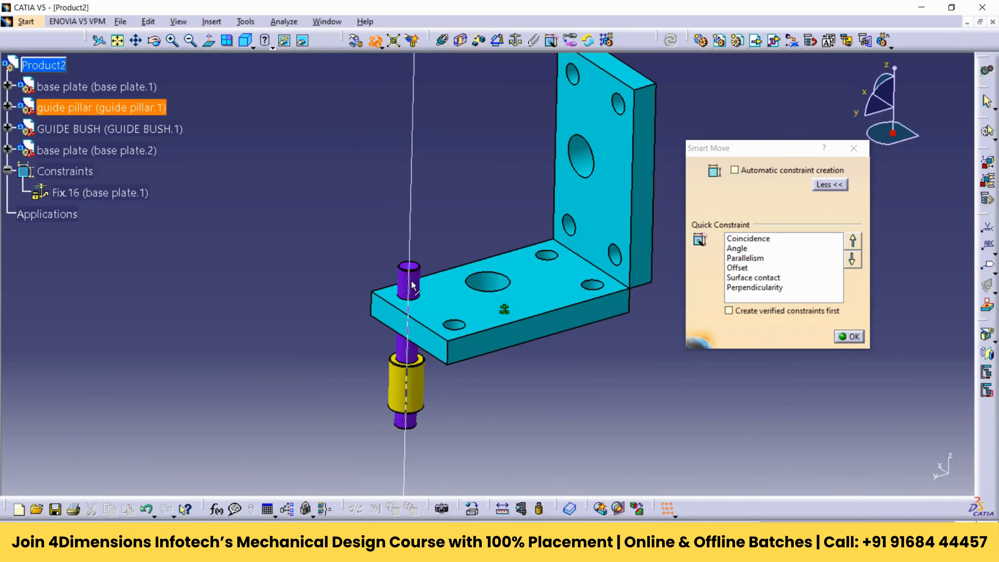
left_click(580, 160)
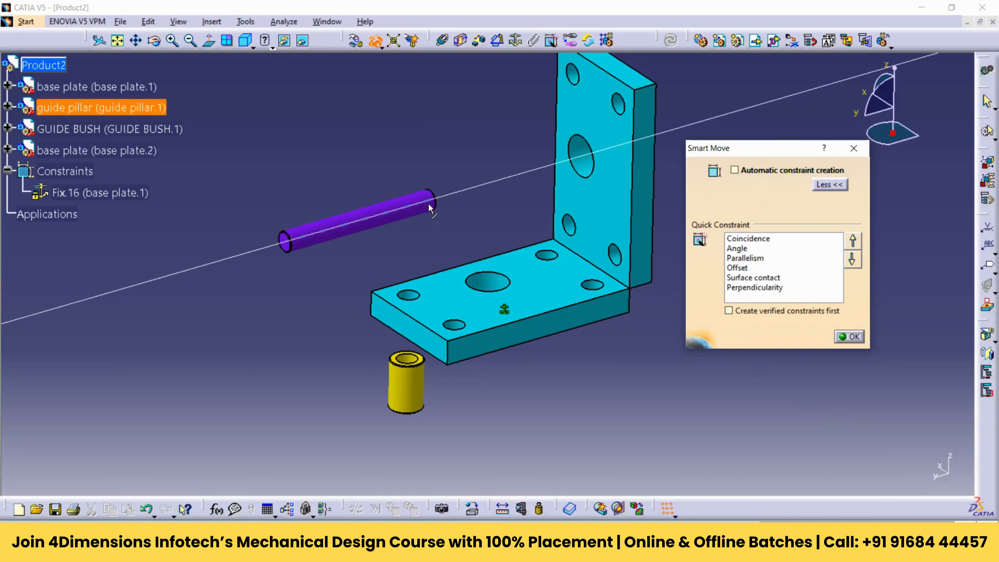
left_click(652, 192)
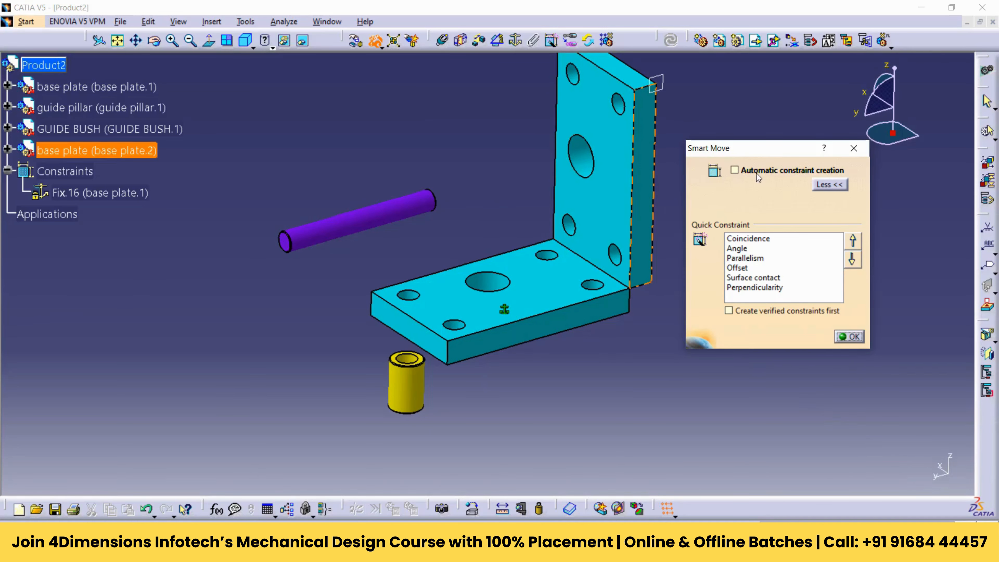
left_click(737, 434)
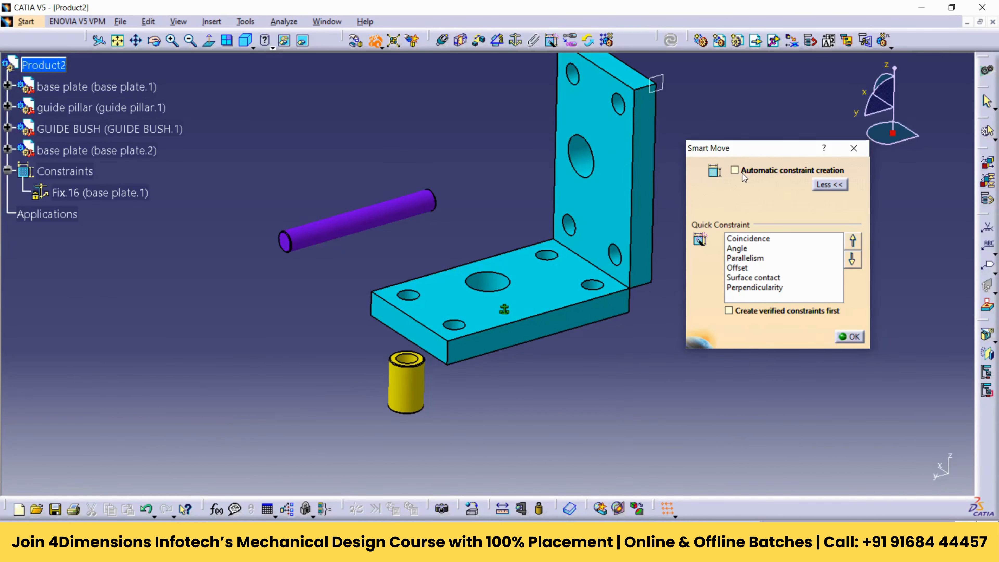
Smart Move the guide bush's axis onto the vertical base plate's lower corner hole with Automatic constraint creation turned on
left_click(735, 170)
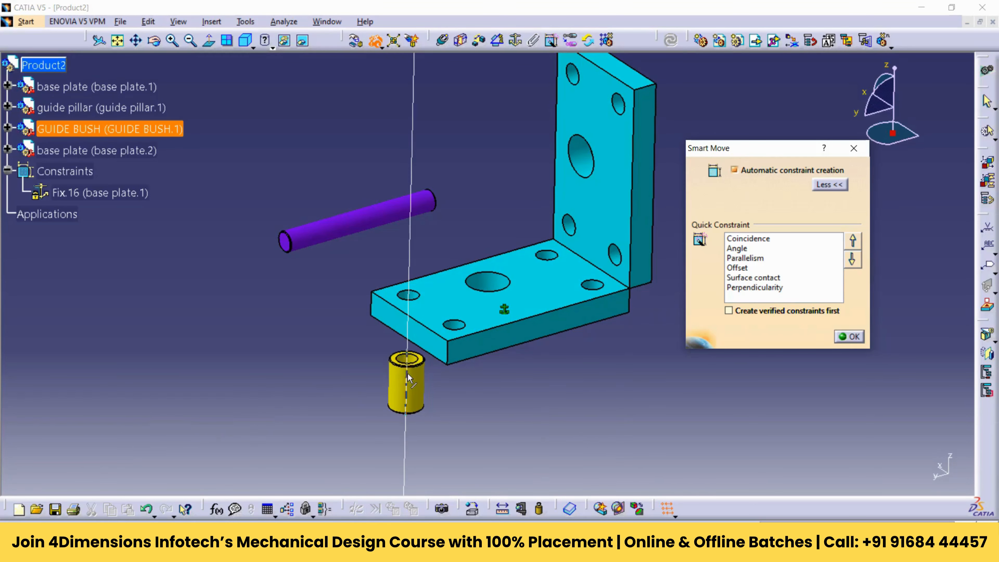
left_click(407, 384)
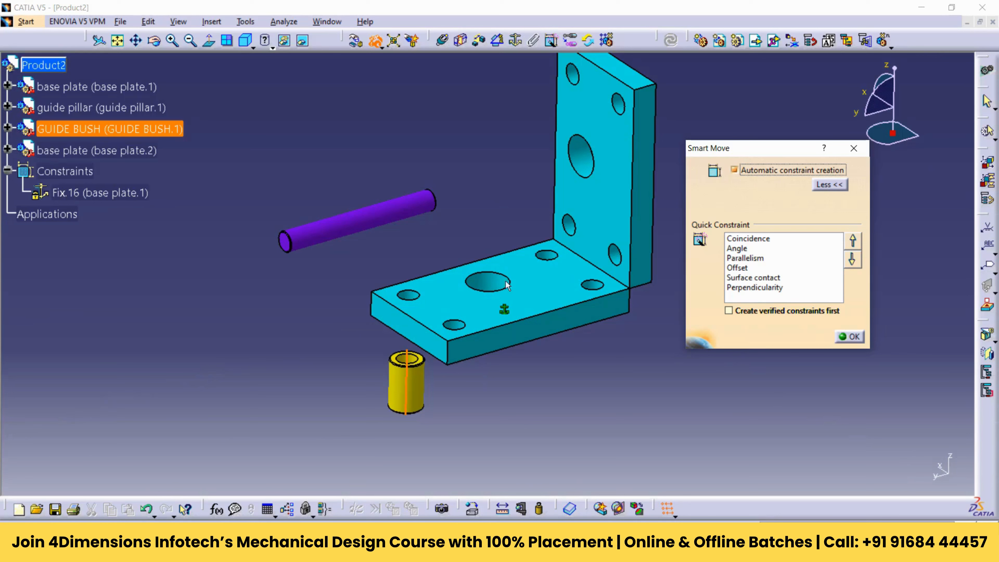
left_click(429, 350)
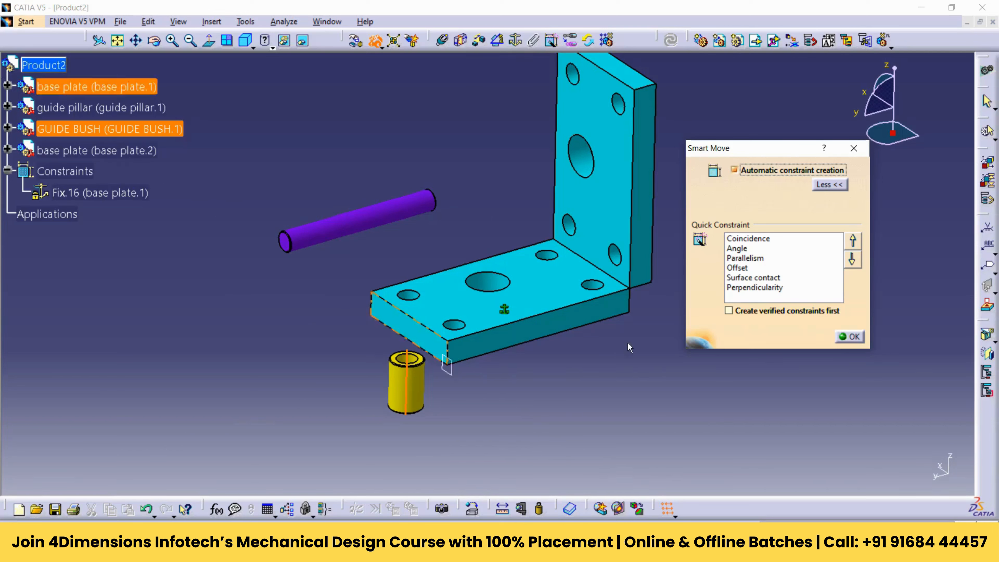
left_click(407, 356)
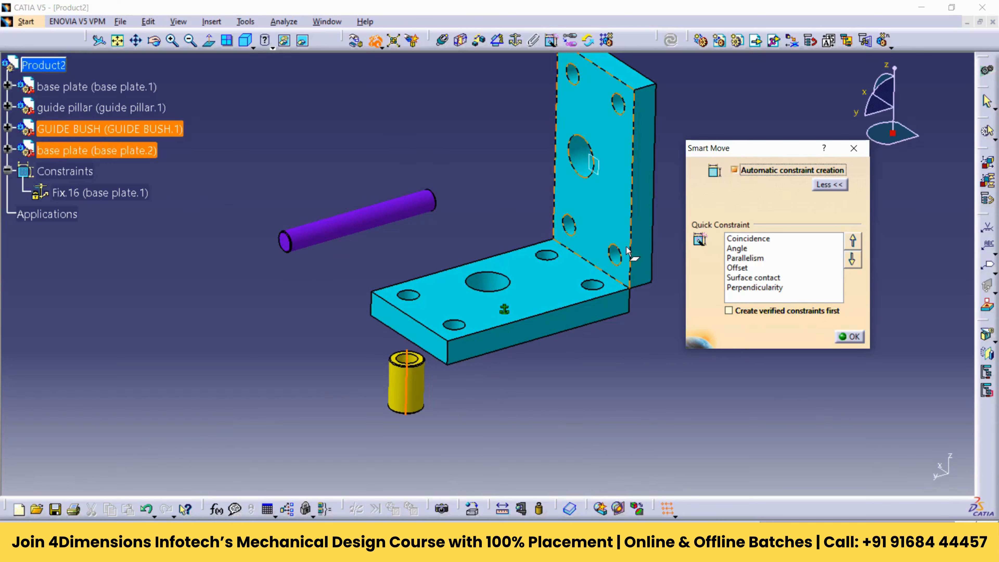
left_click(615, 254)
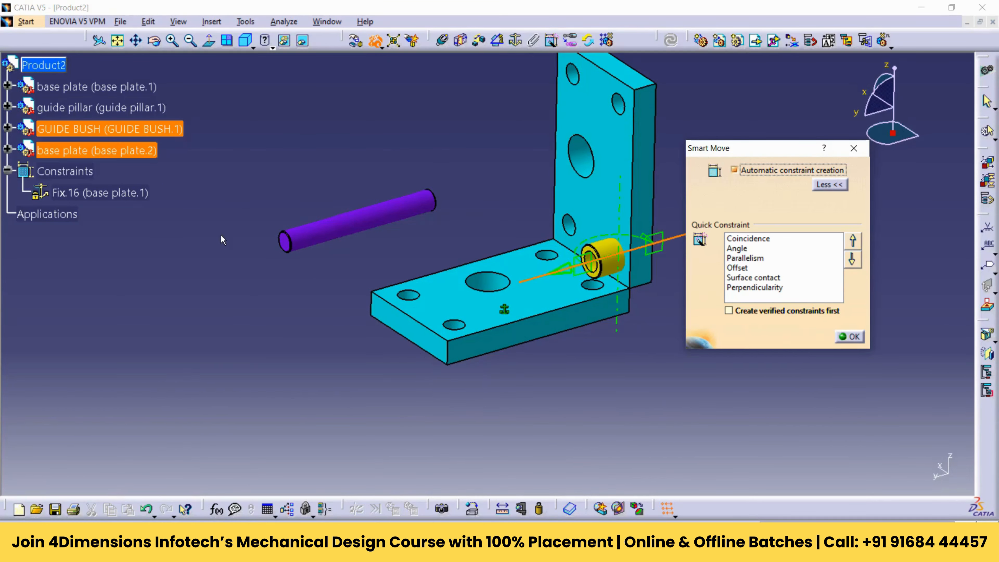
left_click(170, 228)
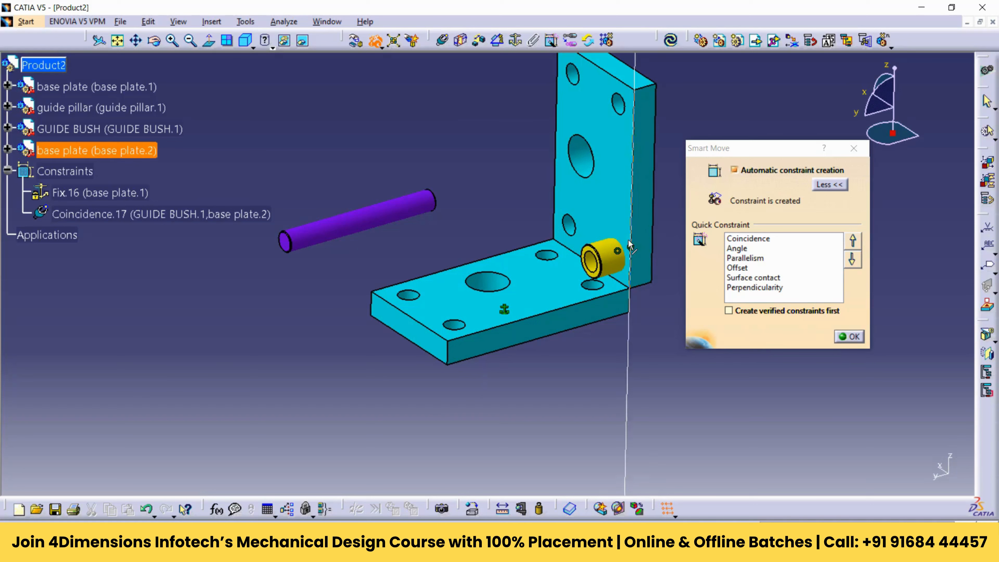
Give the Angle constraint first priority in Smart Move's Quick Constraint order
left_click(378, 46)
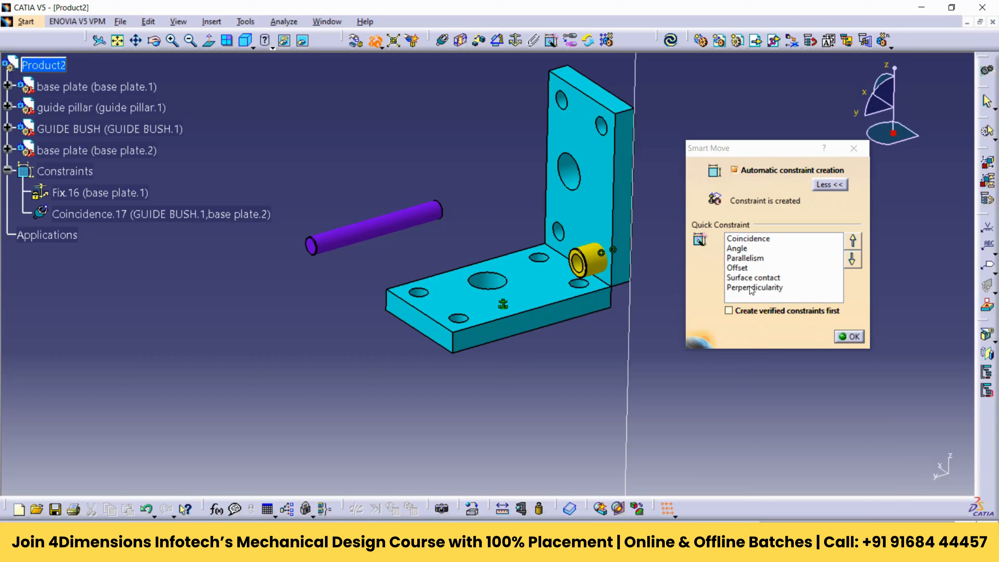
left_click(742, 249)
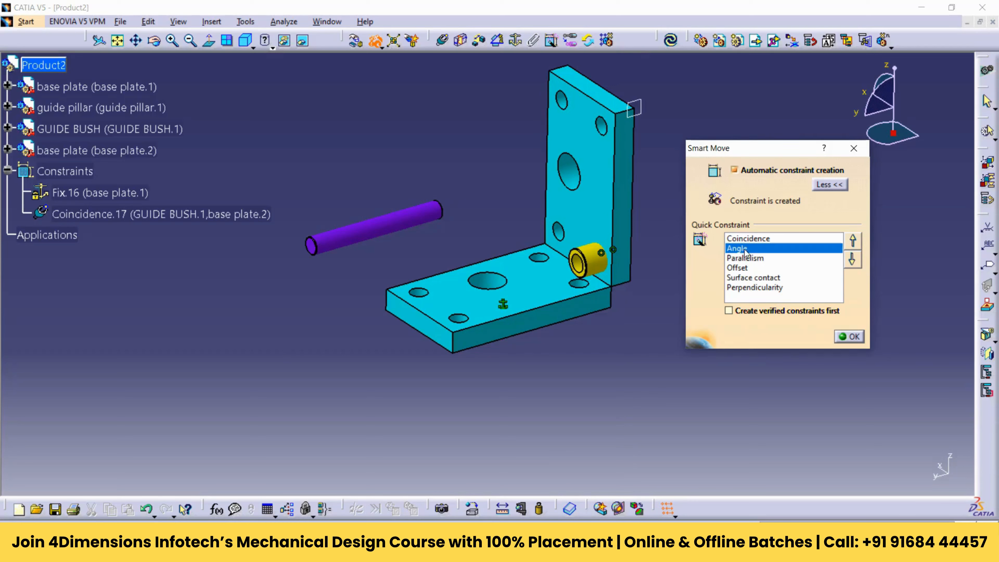
left_click(853, 243)
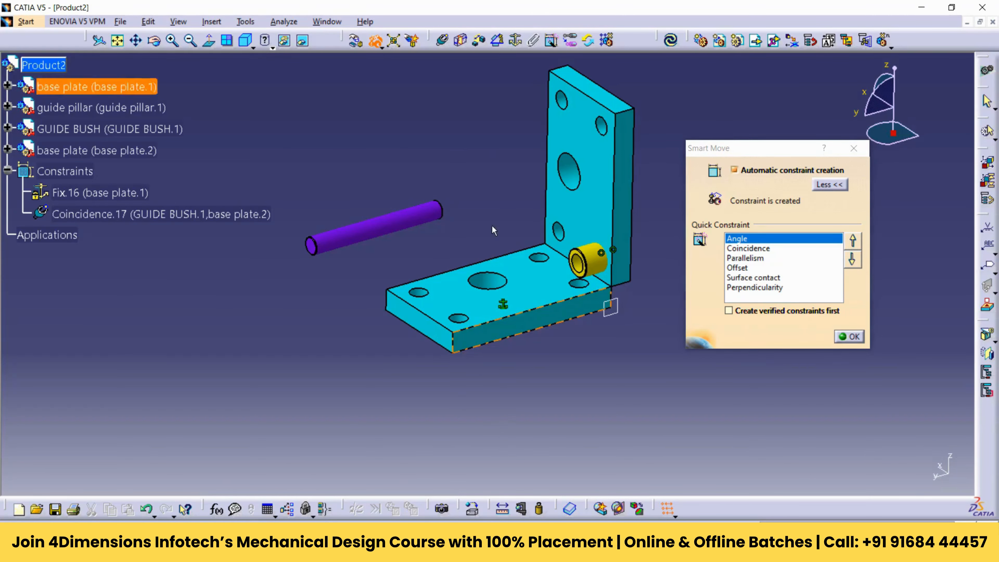
Customize the view mode with No axes turned off so the parts' reference planes are displayed
left_click(270, 46)
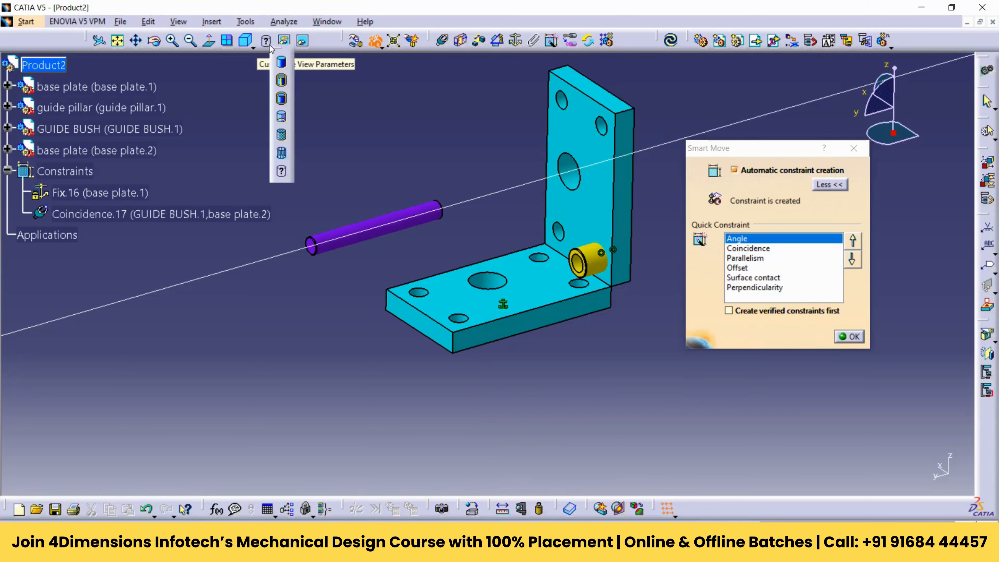
left_click(282, 173)
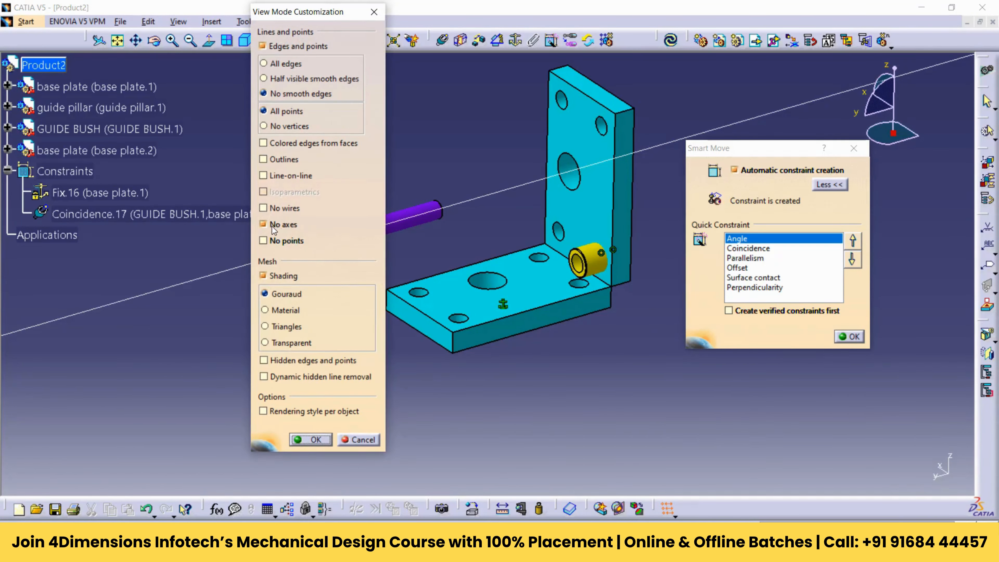
left_click(262, 224)
left_click(310, 439)
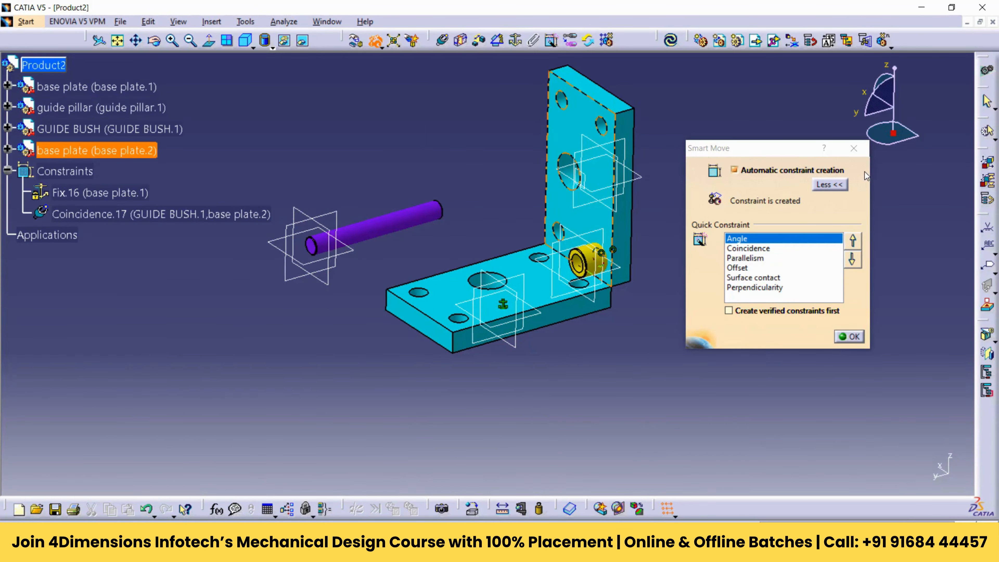
Smart Move the guide pillar's reference plane onto a reference plane of the horizontal base plate, creating an angle constraint
left_click(318, 225)
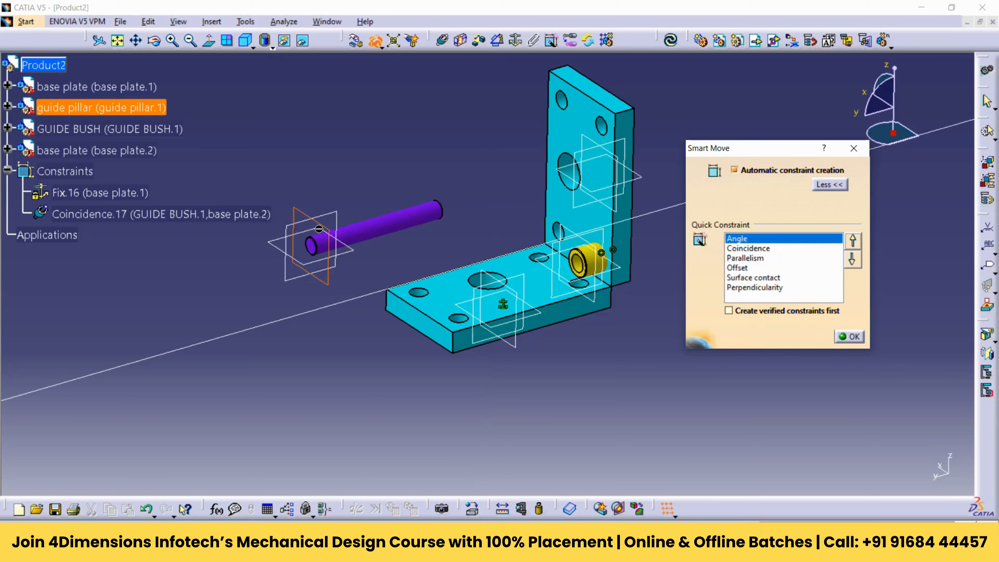
left_click(492, 280)
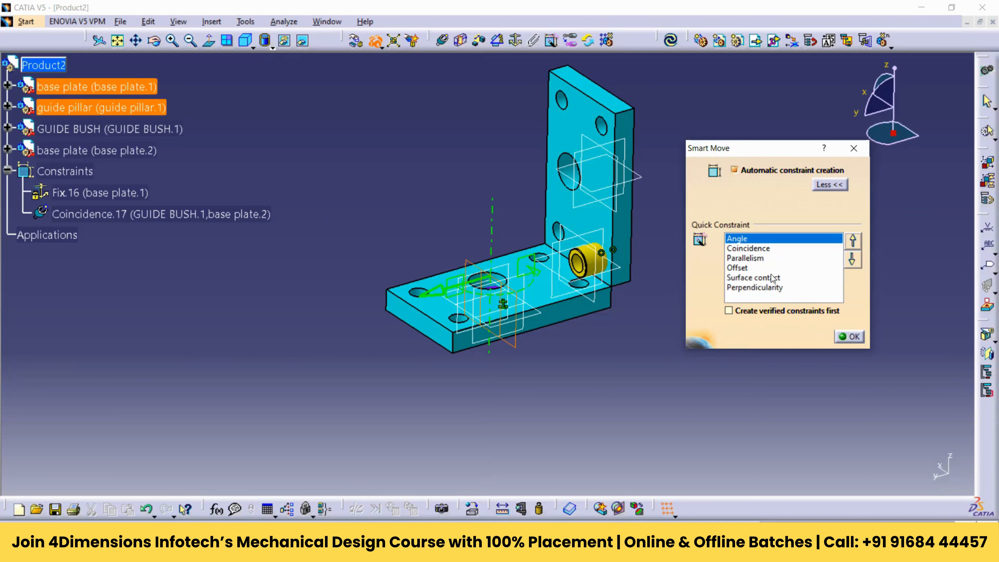
left_click(740, 377)
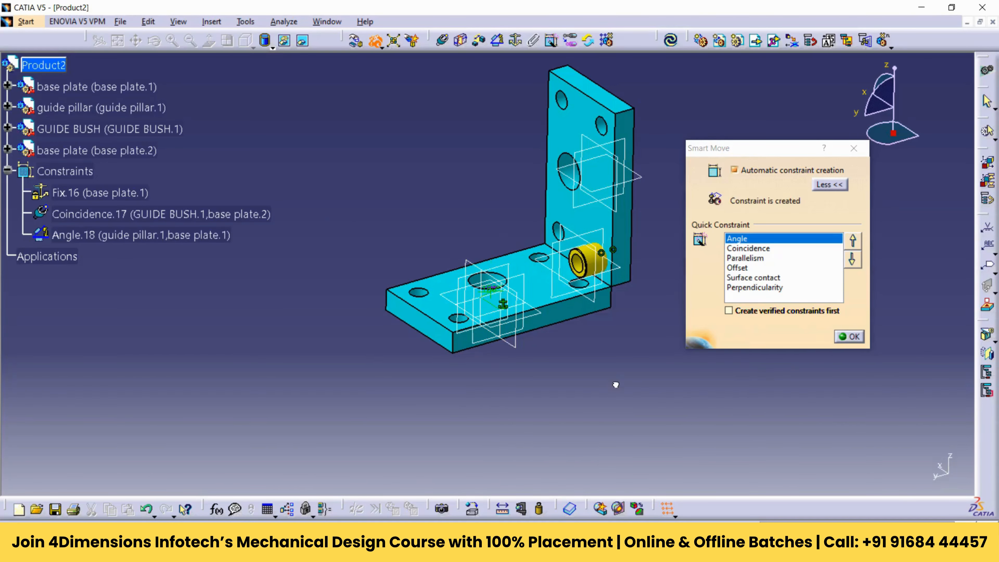
Set the angle constraint between guide pillar and base plate to 45 deg, update the assembly and check the tilted pillar
middle_click_drag(614, 385, 606, 377)
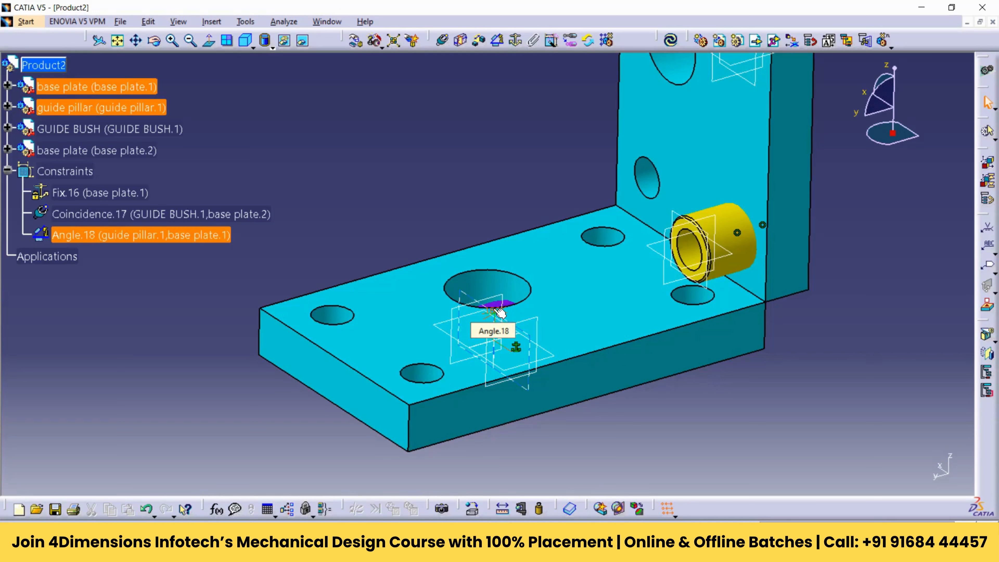
double_click(500, 313)
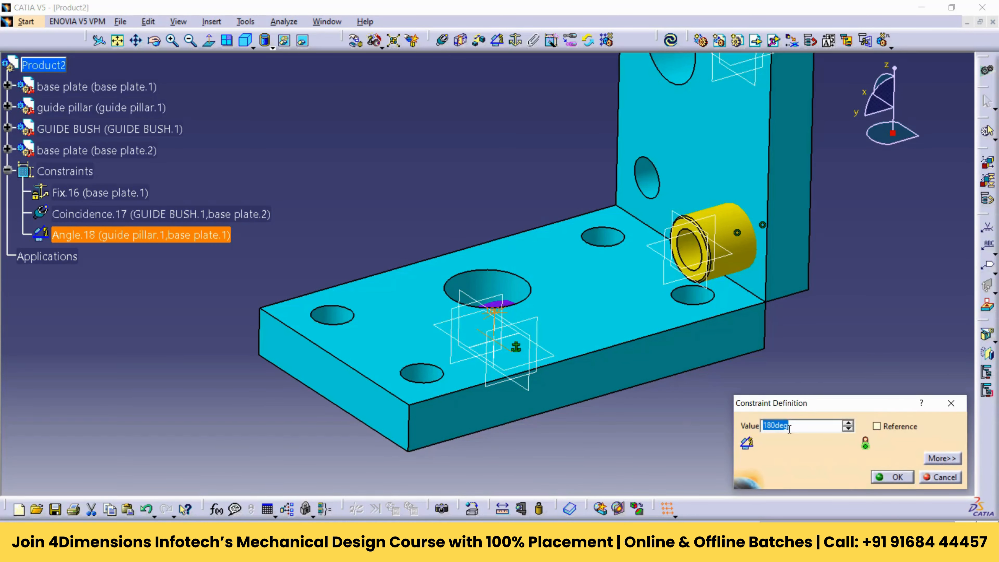
left_click(951, 403)
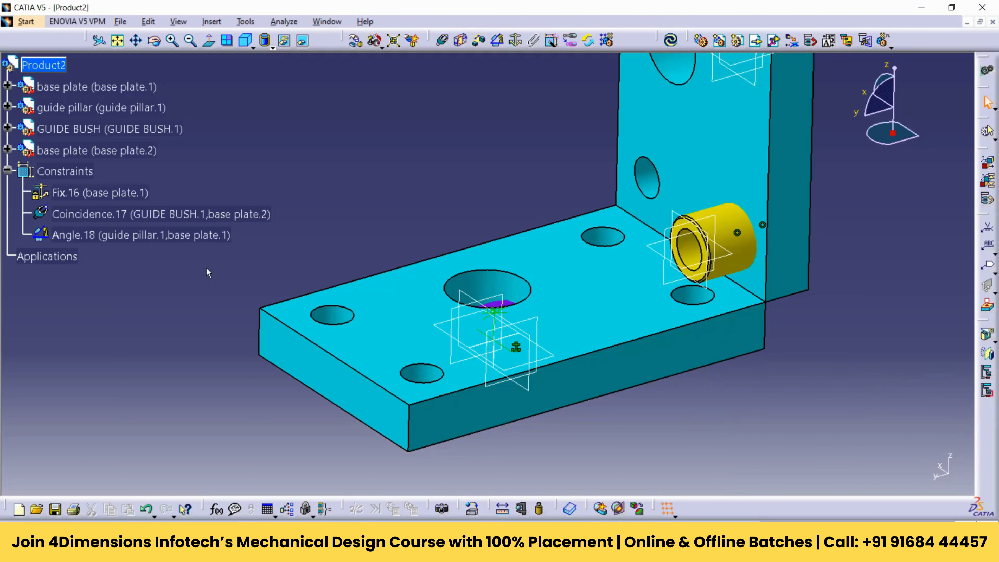
left_click(104, 236)
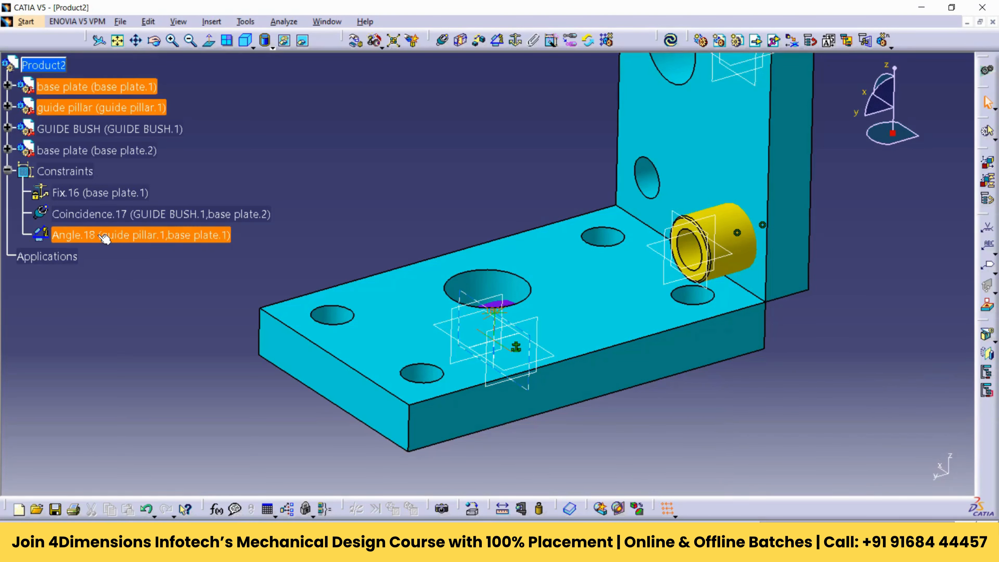
double_click(98, 236)
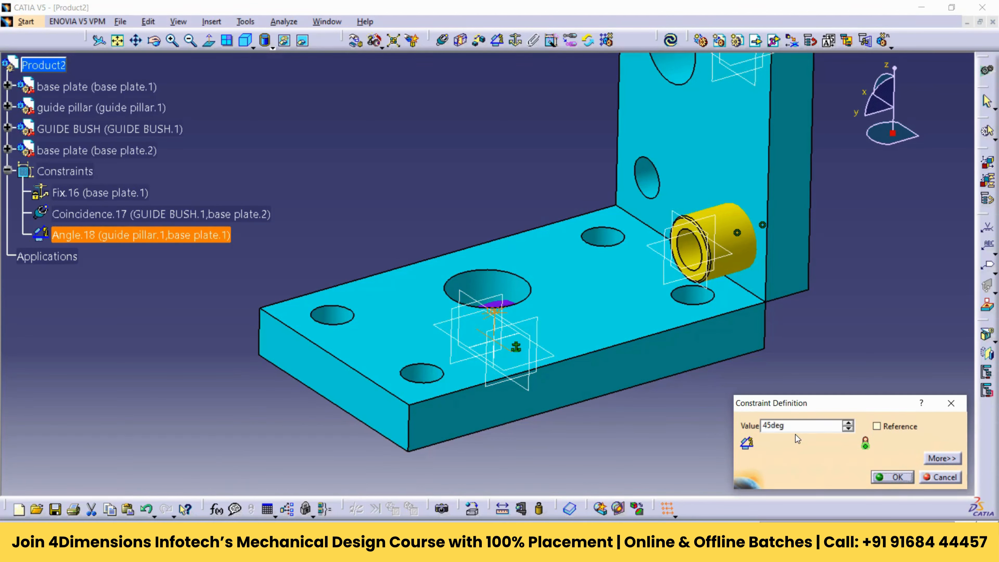
key("Return")
key("ctrl+u")
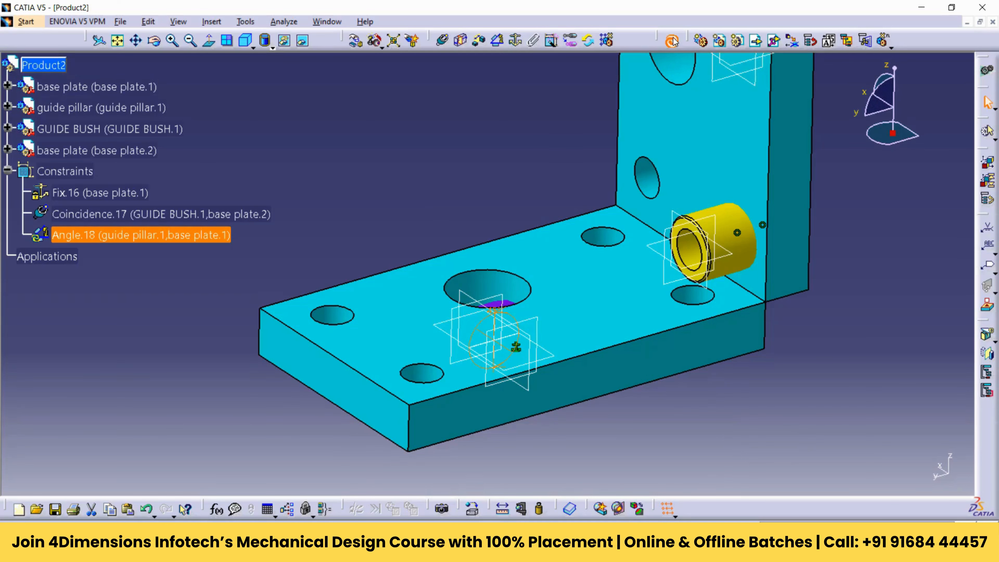
middle_click_drag(458, 126, 607, 221)
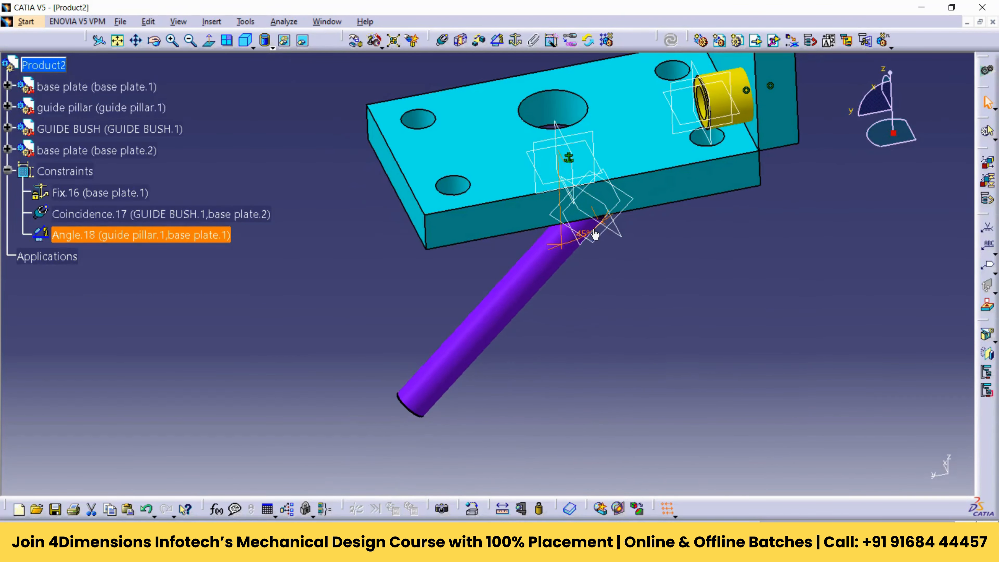
middle_click_drag(628, 268, 631, 190)
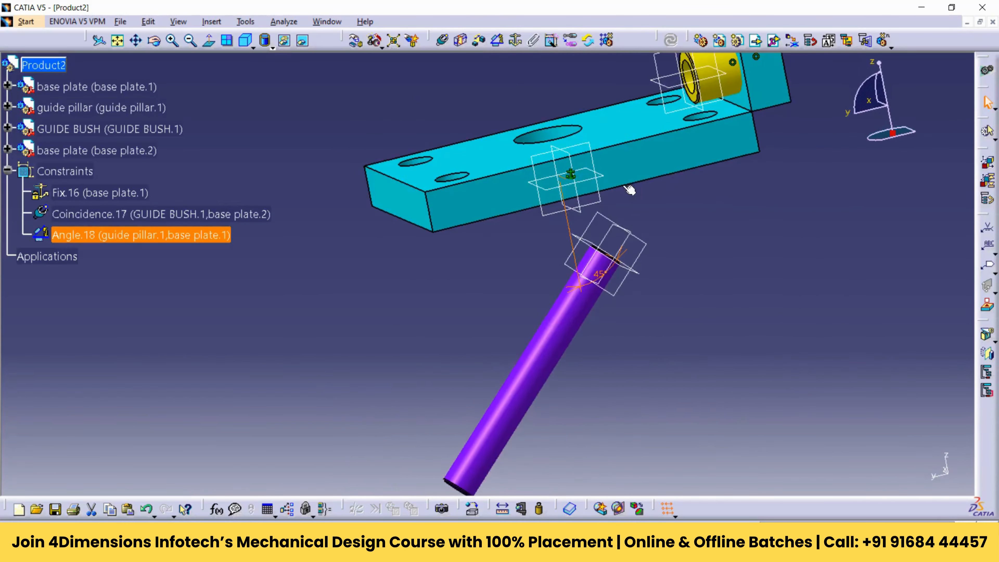
left_click(737, 286)
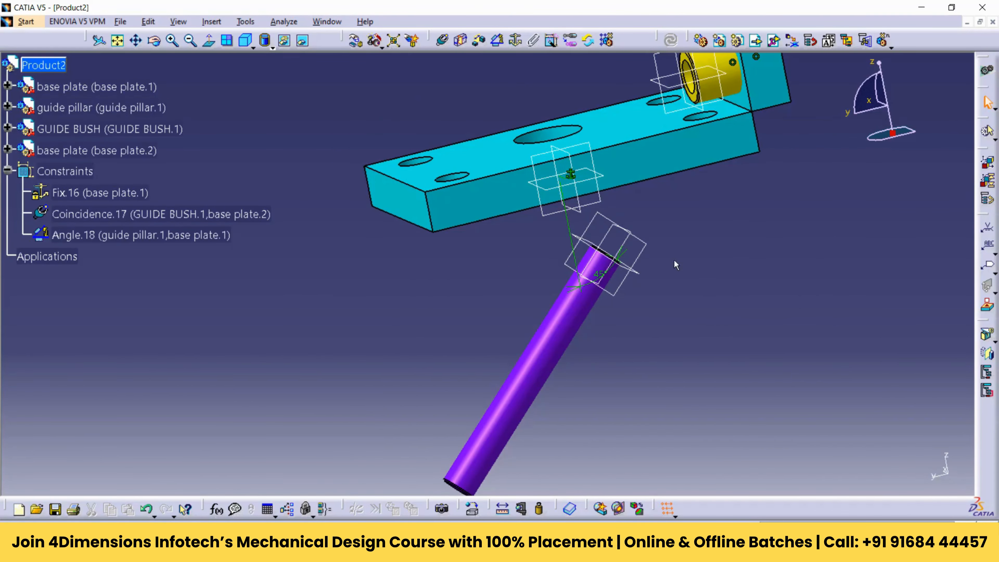
Delete the guide pillar's angle constraint and the guide bush's coincidence constraint, keeping only the base plate's Fix constraint
left_click(627, 236)
left_click(588, 181)
middle_click_drag(731, 246, 729, 271, "ctrl")
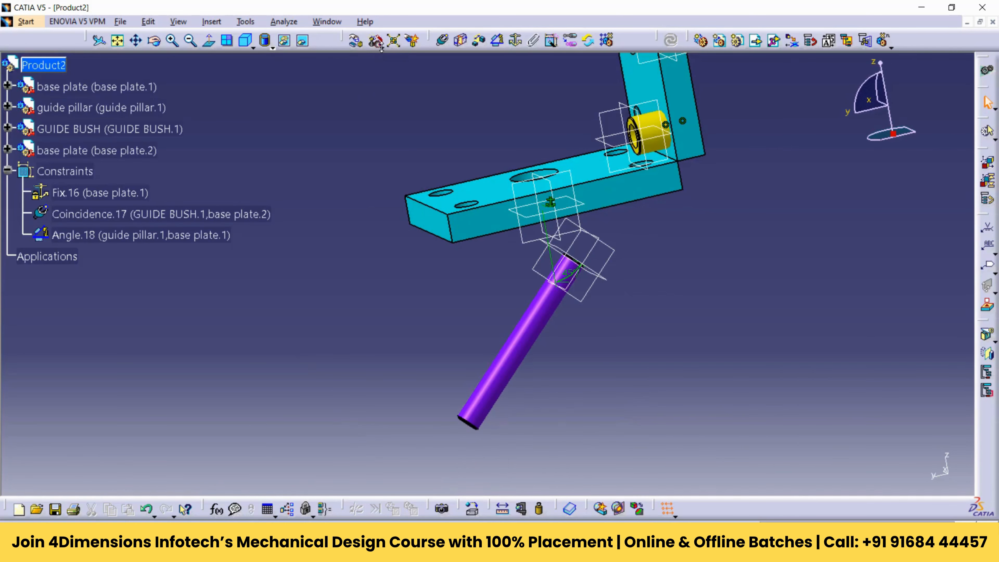
left_click(88, 235)
right_click(88, 234)
left_click(118, 393)
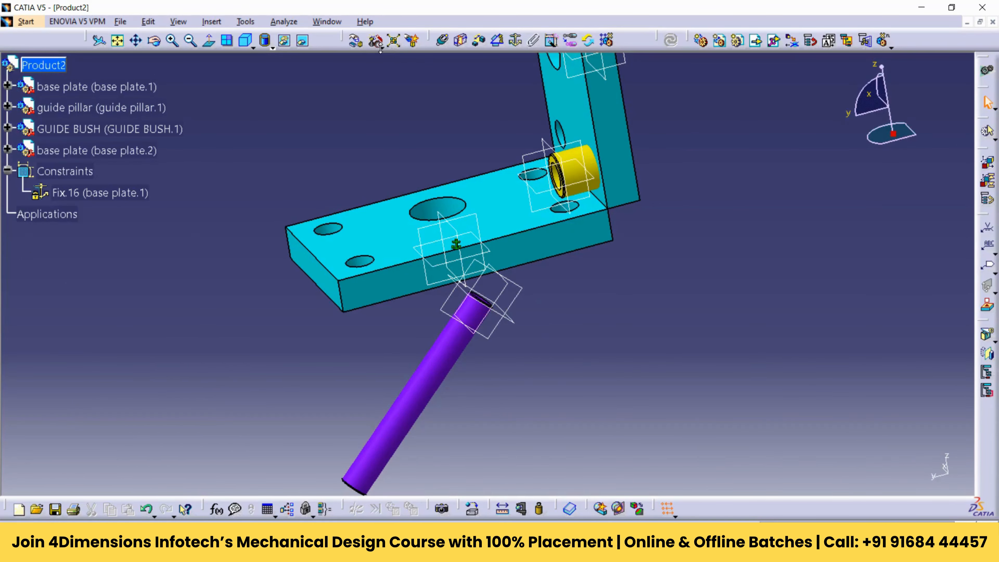
Restart Smart Move and give the Offset constraint first priority in the Quick Constraint order
left_click(381, 47)
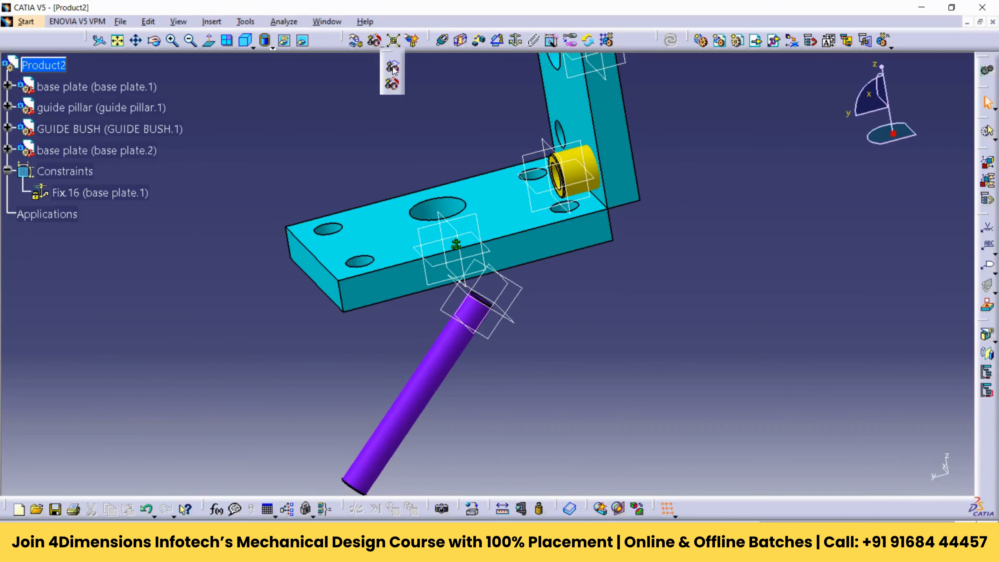
left_click(392, 84)
left_click(738, 268)
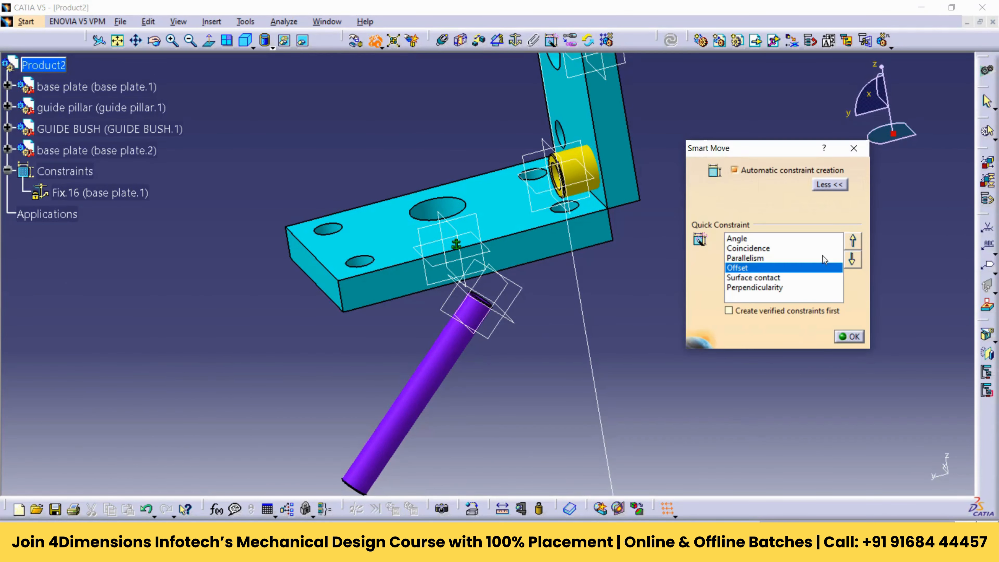
left_click(854, 240)
left_click(854, 240)
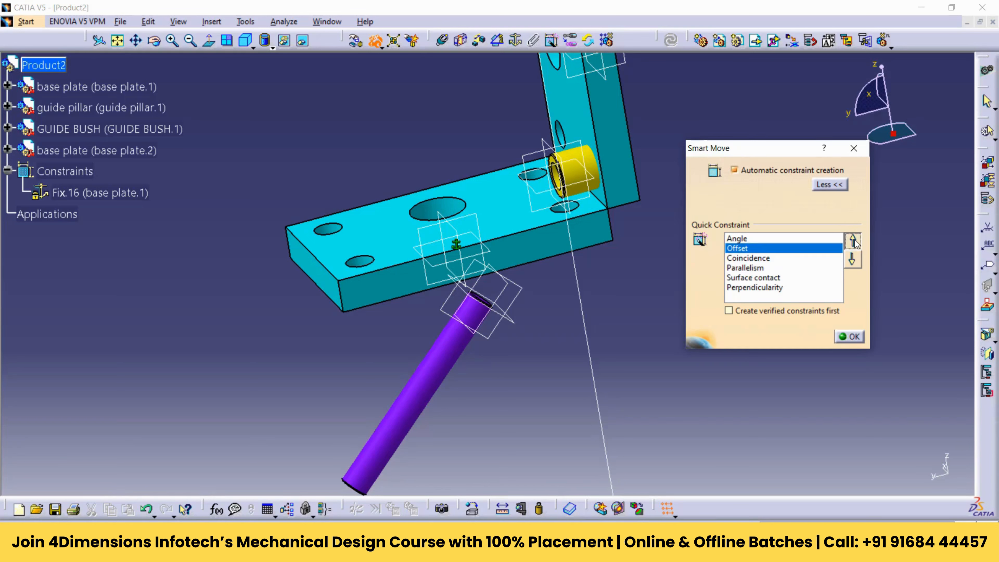
left_click(853, 240)
Smart Move the guide bush's end face onto the horizontal base plate's free end face, creating an offset constraint
middle_click_drag(557, 173, 426, 212, "ctrl")
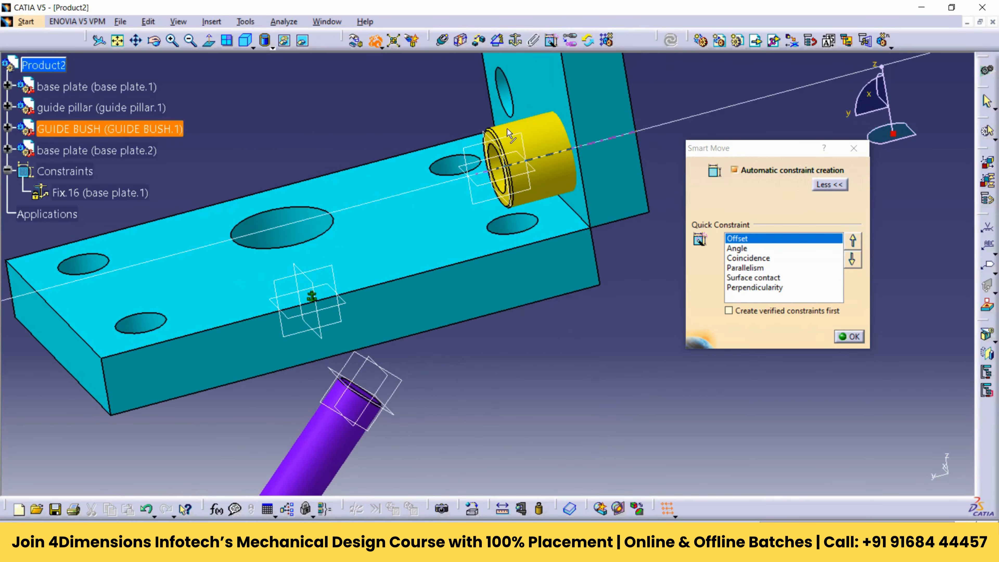
middle_click_drag(500, 167, 466, 250, "ctrl")
left_click(518, 167)
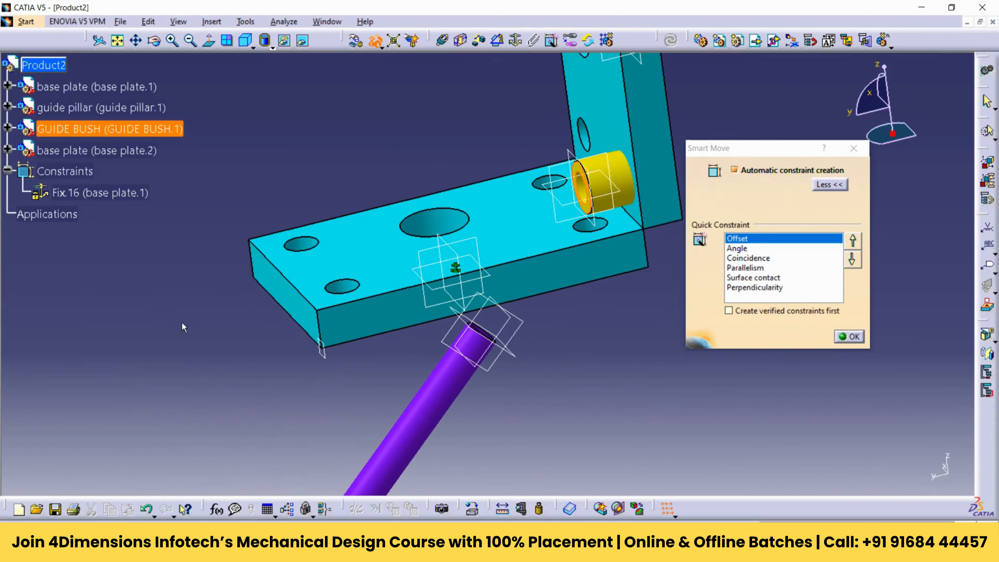
left_click(291, 295)
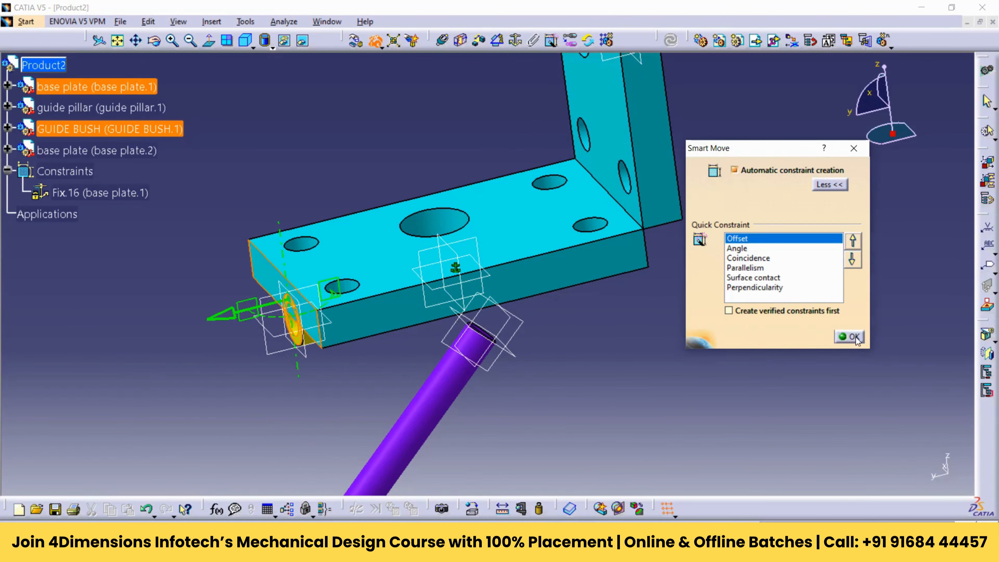
left_click(855, 337)
Set the offset between the guide bush's end face and the base plate's end face to 100 mm
left_click(126, 216)
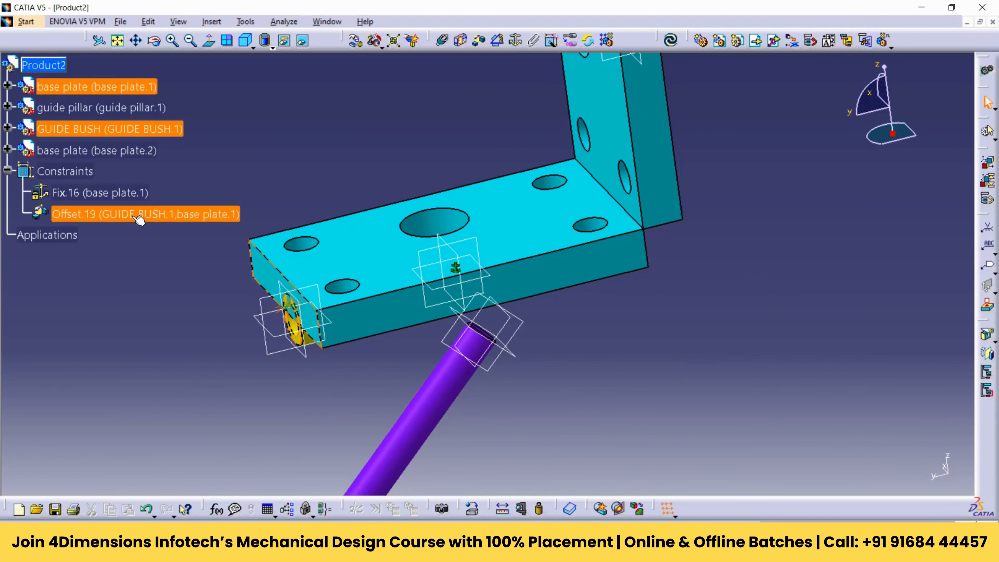
double_click(70, 213)
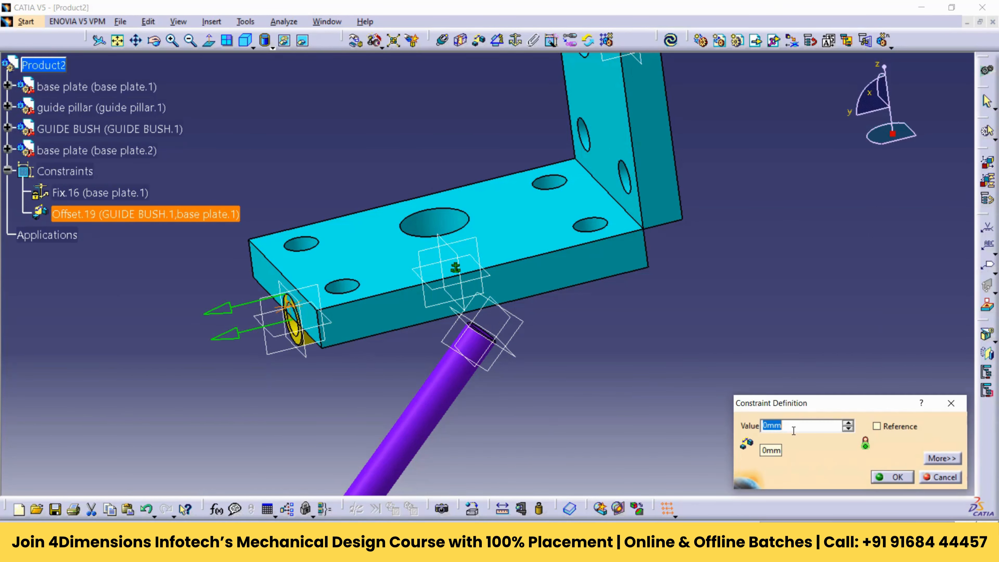
type("100")
left_click(891, 477)
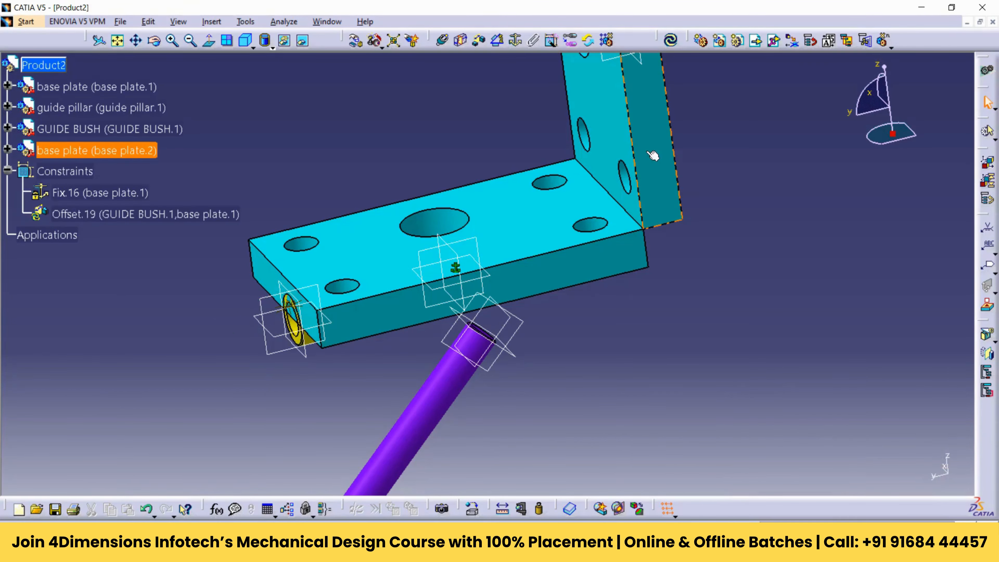
Update the assembly to apply the guide bush's offset from the base plate and inspect its position
left_click(676, 42)
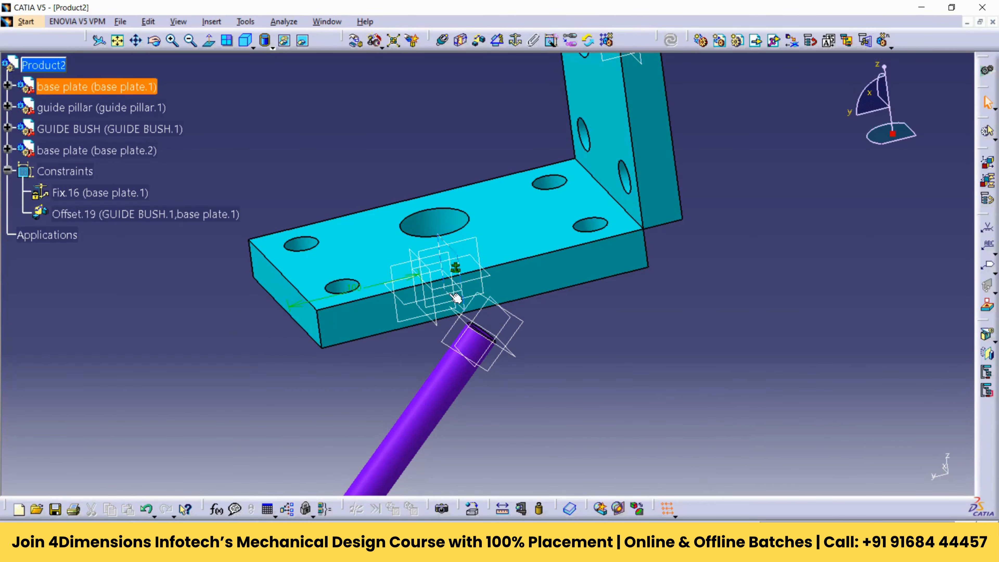
middle_click_drag(457, 297, 367, 169)
middle_click_drag(499, 277, 529, 181)
middle_click_drag(492, 252, 504, 221, "ctrl")
middle_click_drag(355, 320, 392, 250)
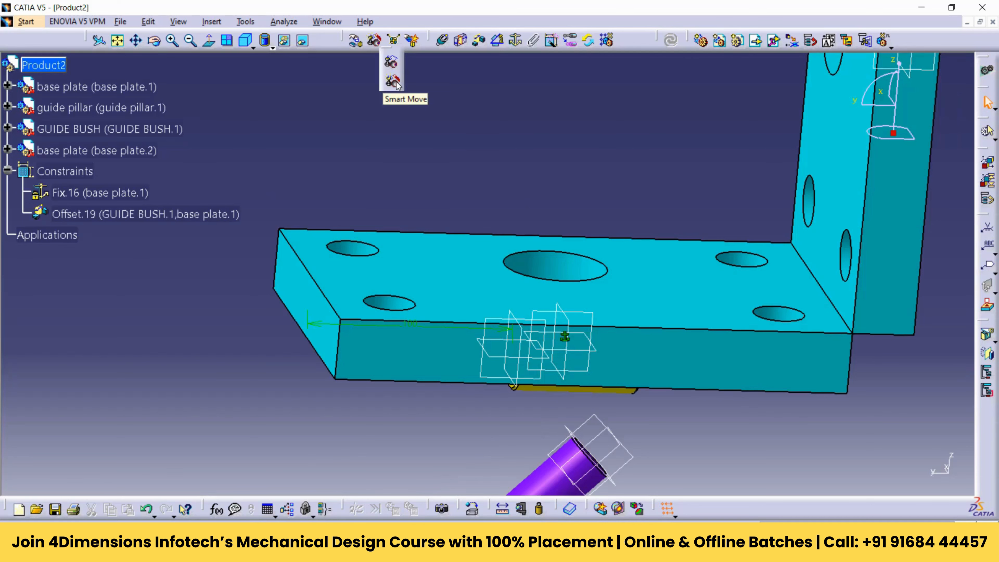
left_click(471, 104)
middle_click_drag(466, 102, 520, 201, "ctrl")
middle_click_drag(664, 132, 619, 127)
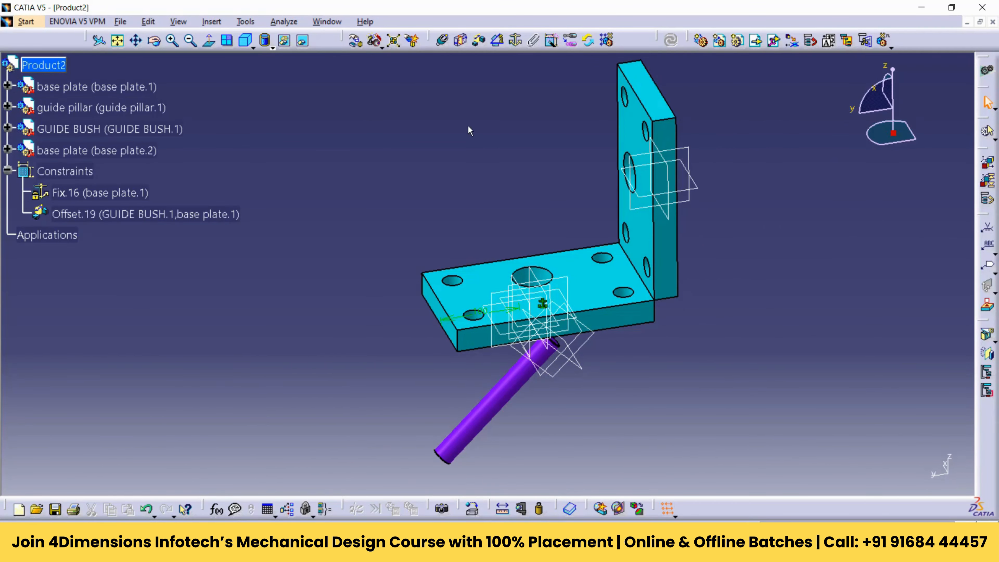
Switch to the open PRESS TOOL ASM FOR LECTURE.CATProduct assembly and look it over from several angles
left_click(328, 22)
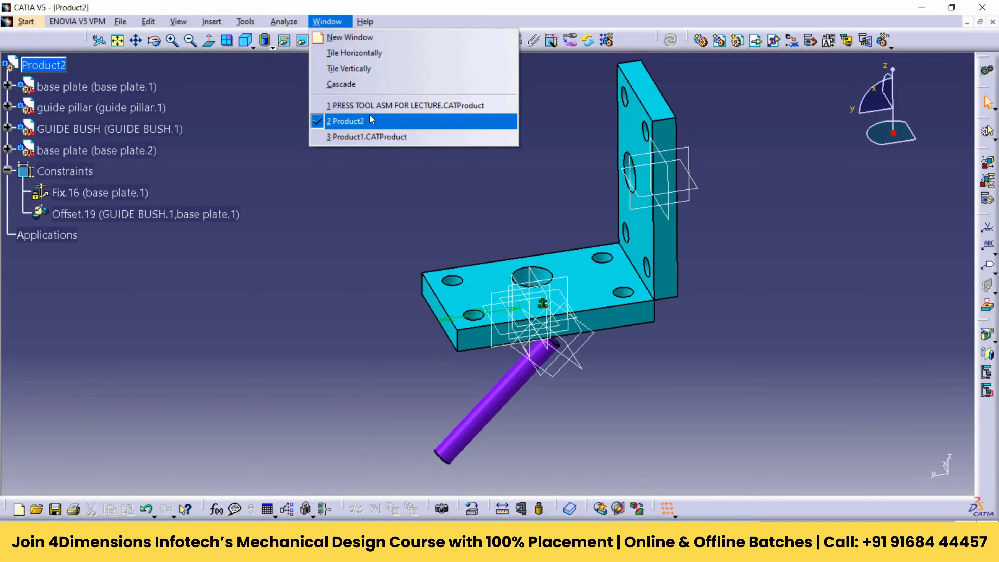
left_click(394, 106)
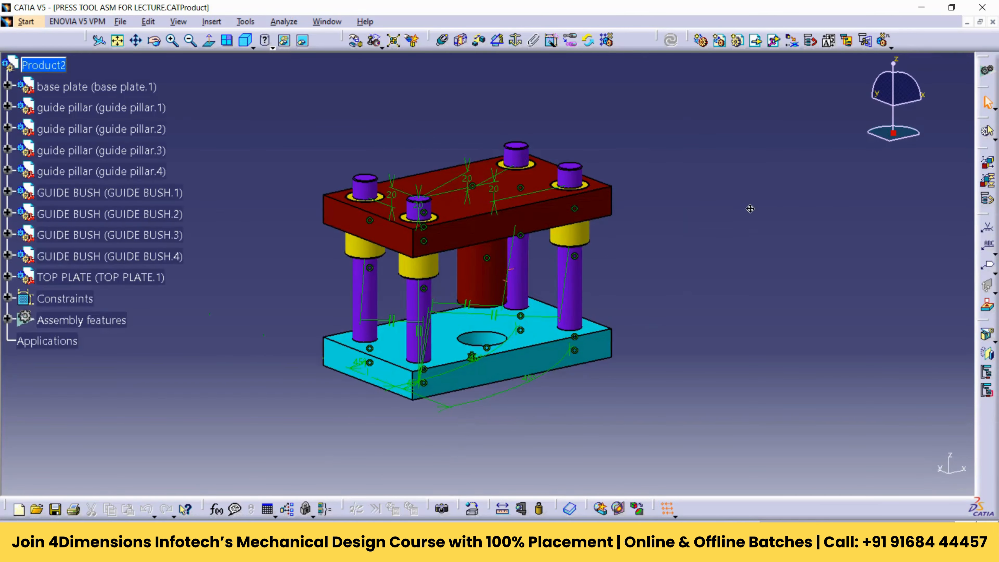
middle_click_drag(668, 197, 619, 175)
middle_click_drag(526, 161, 508, 144)
middle_click_drag(736, 218, 544, 190)
middle_click_drag(621, 218, 740, 250)
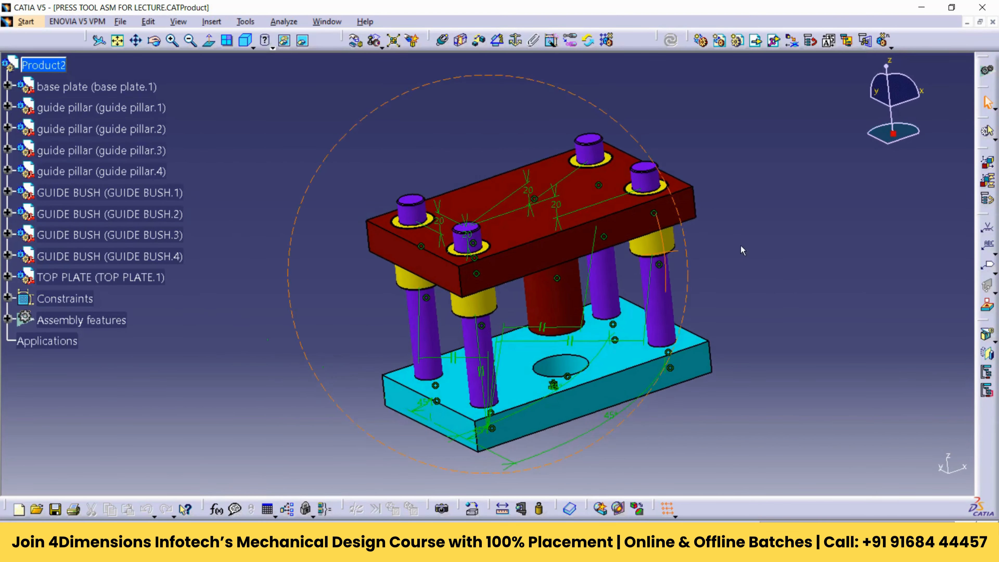
middle_click_drag(594, 362, 572, 348)
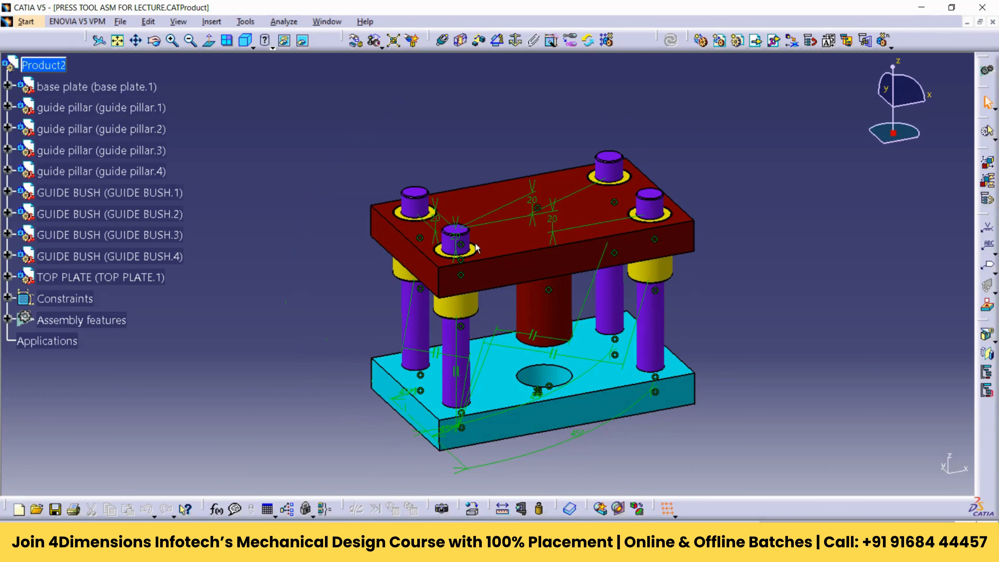
Explode the whole press tool assembly in 3D at all levels, with base plate.1 as the fixed product
left_click(394, 41)
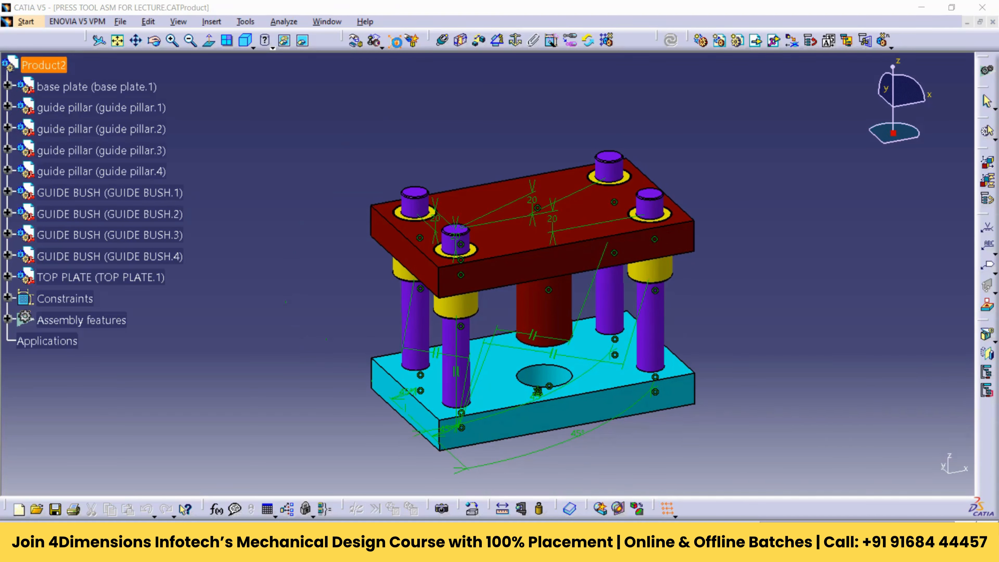
left_click_drag(814, 384, 792, 137)
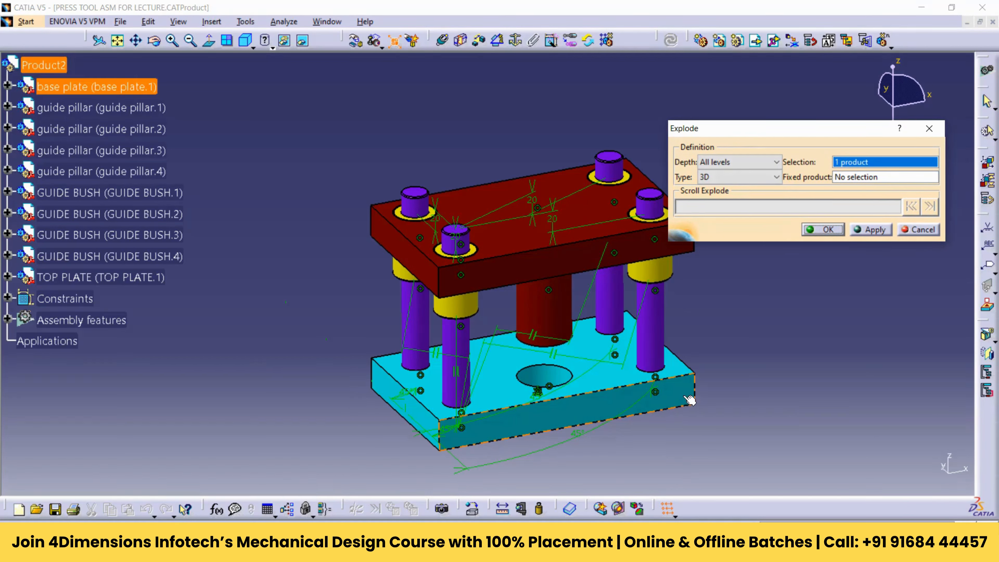
left_click(860, 177)
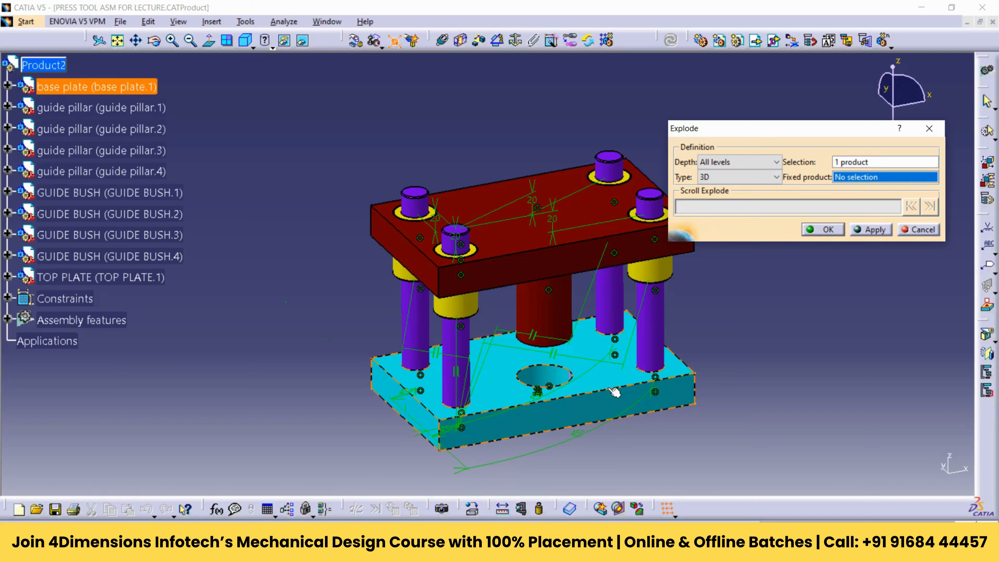
left_click(599, 419)
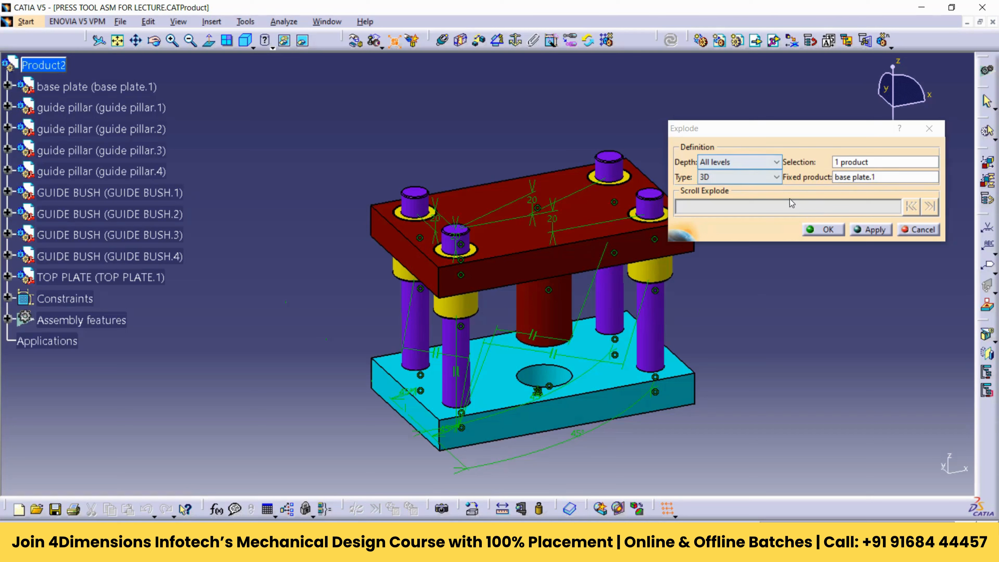
left_click(874, 230)
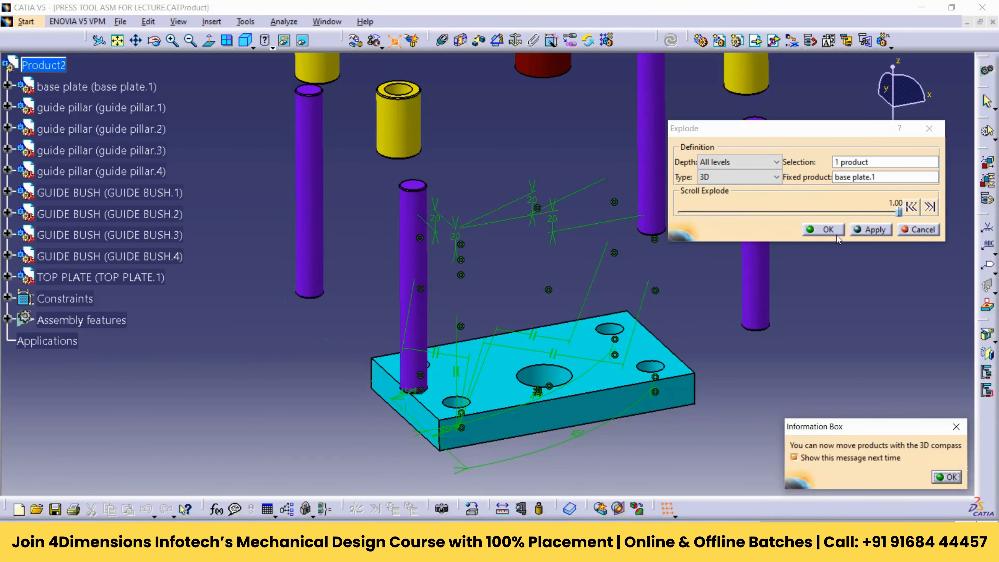
left_click(946, 476)
left_click(820, 231)
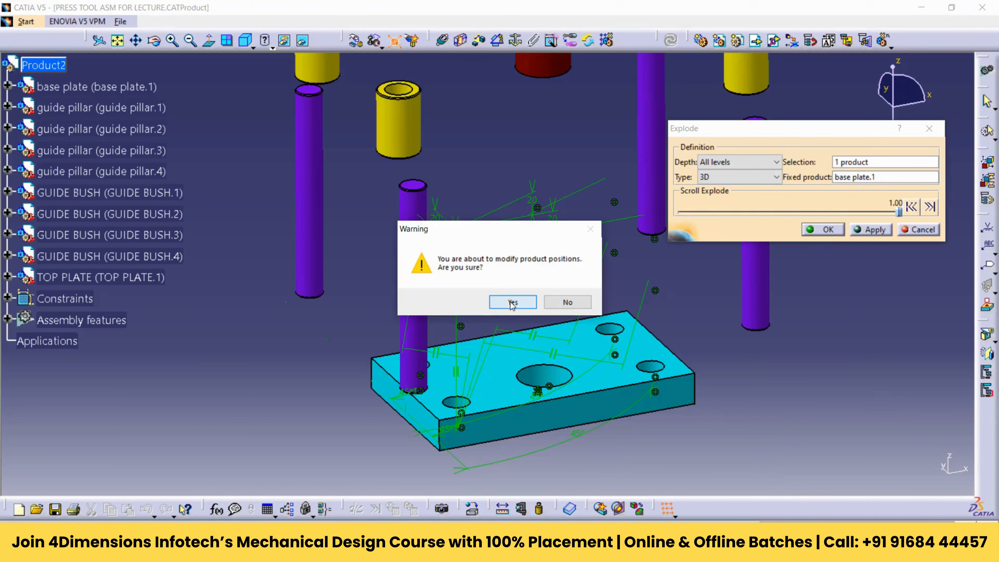
left_click(512, 305)
middle_click_drag(546, 208, 590, 306)
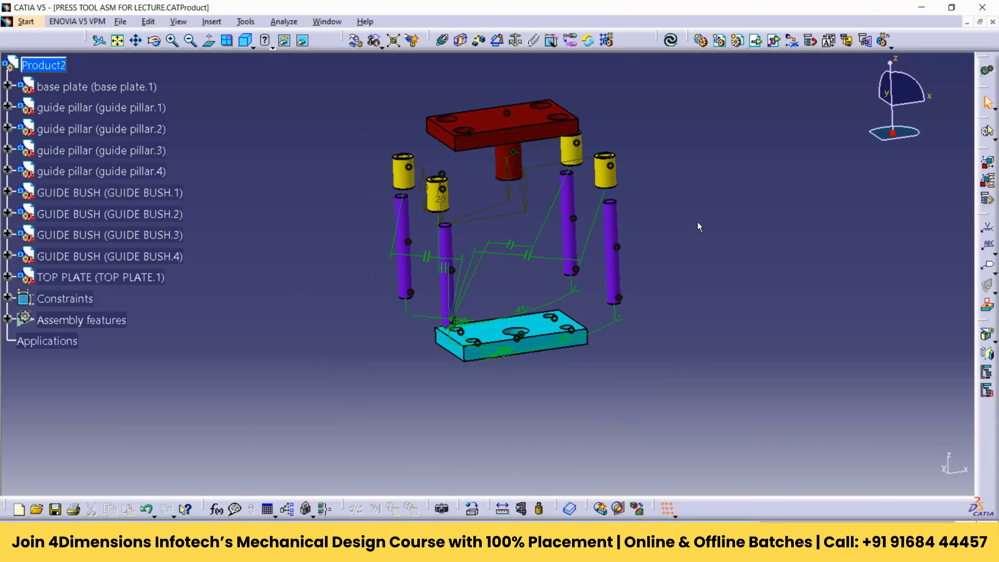
middle_click_drag(614, 300, 551, 183)
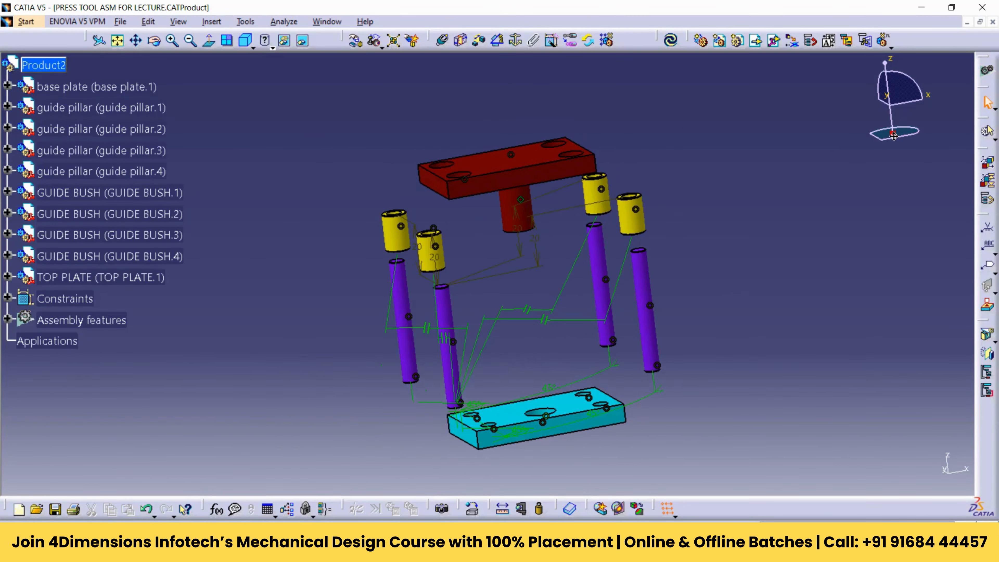
Move the top plate and GUIDE BUSH.3 further upward with the 3D compass, and return the compass to its place
left_click_drag(893, 136, 542, 179)
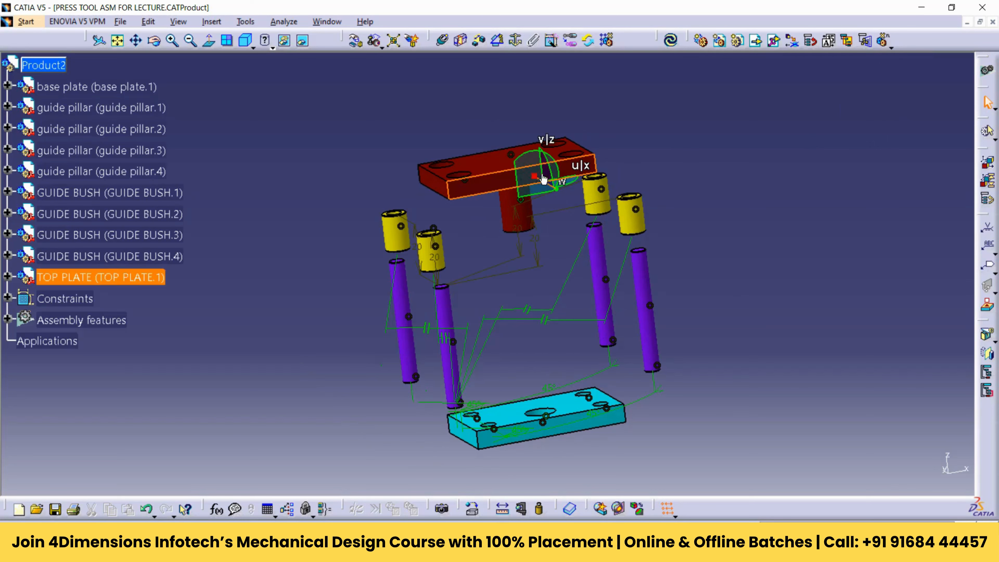
middle_click_drag(543, 179, 676, 284)
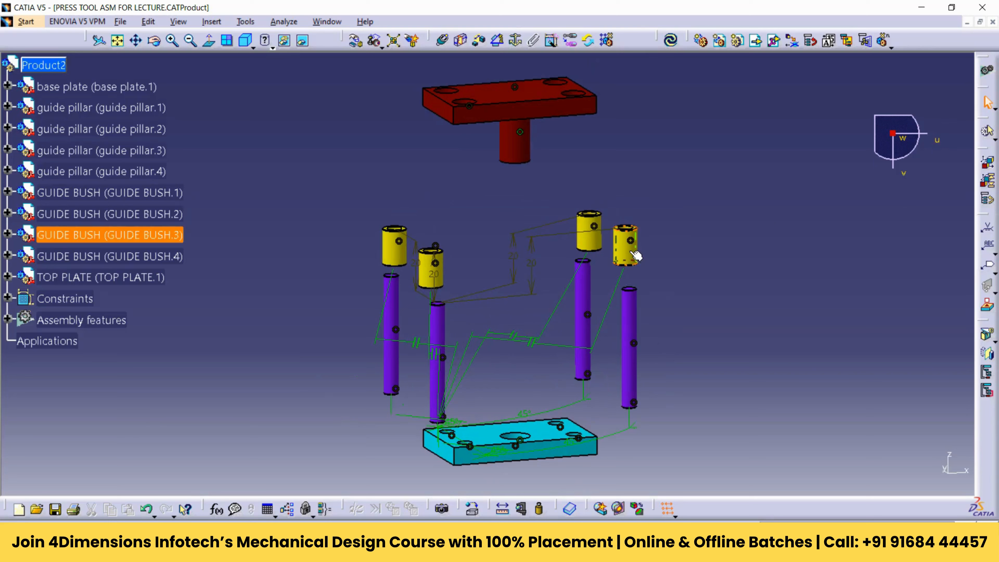
left_click(631, 258)
left_click_drag(894, 133, 636, 200)
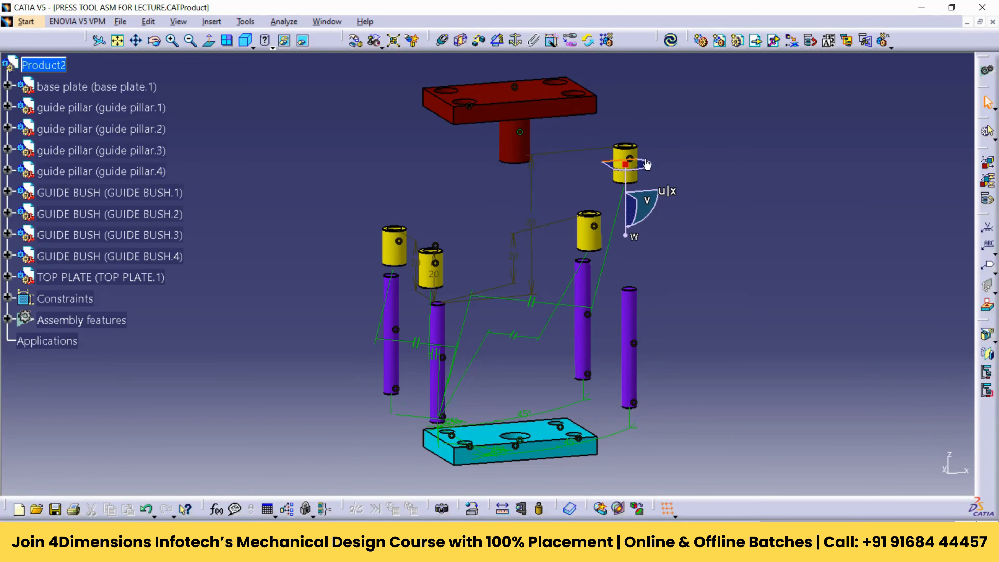
left_click_drag(626, 164, 892, 133)
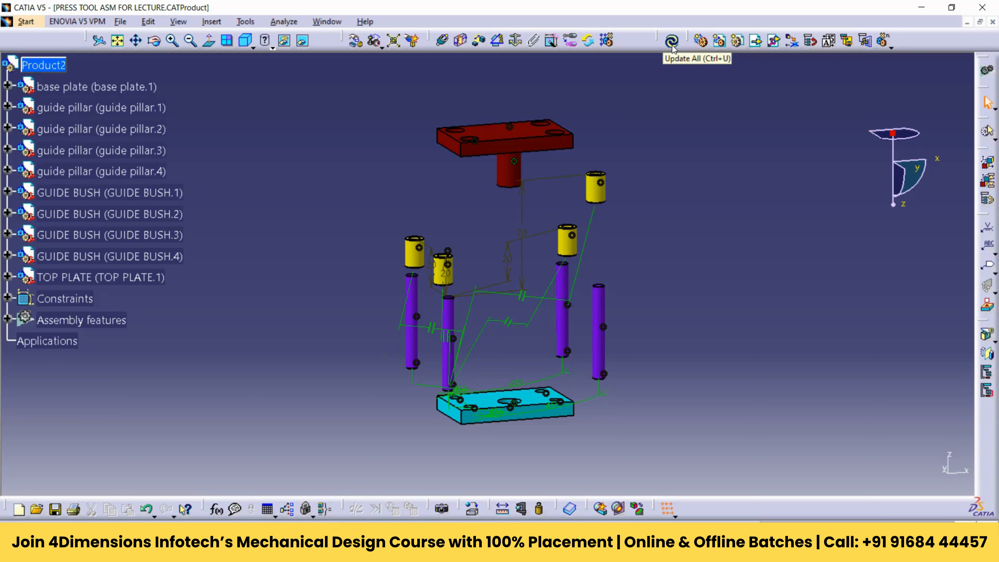
Update all constraints to bring the exploded press tool parts back to their assembled positions
left_click(671, 41)
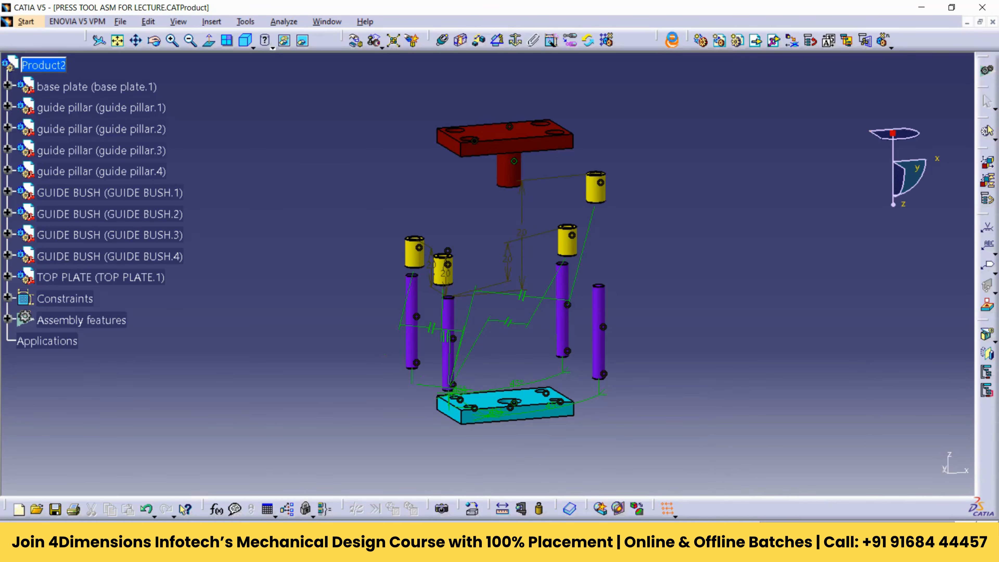
middle_click_drag(614, 239, 680, 145)
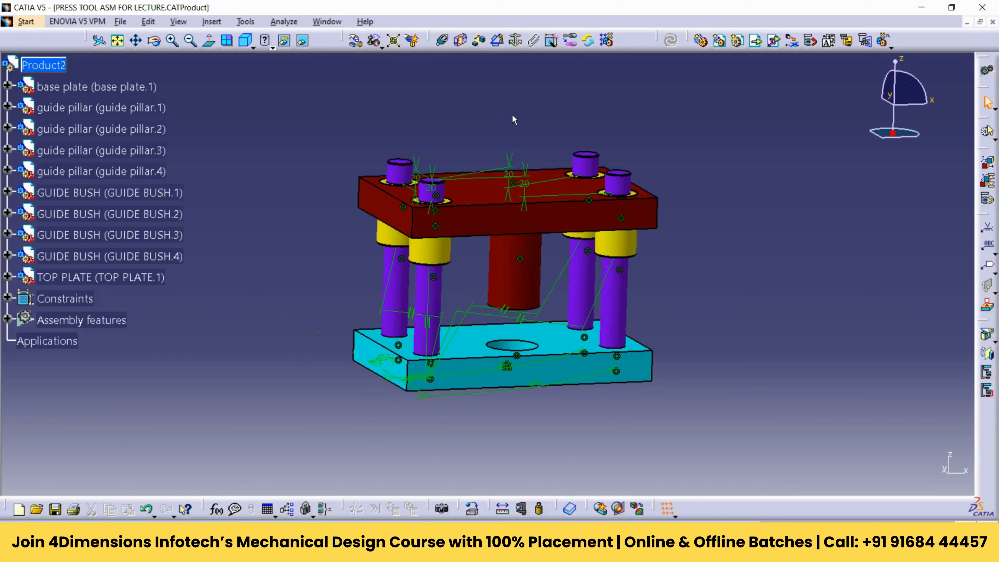
middle_click_drag(618, 179, 567, 237)
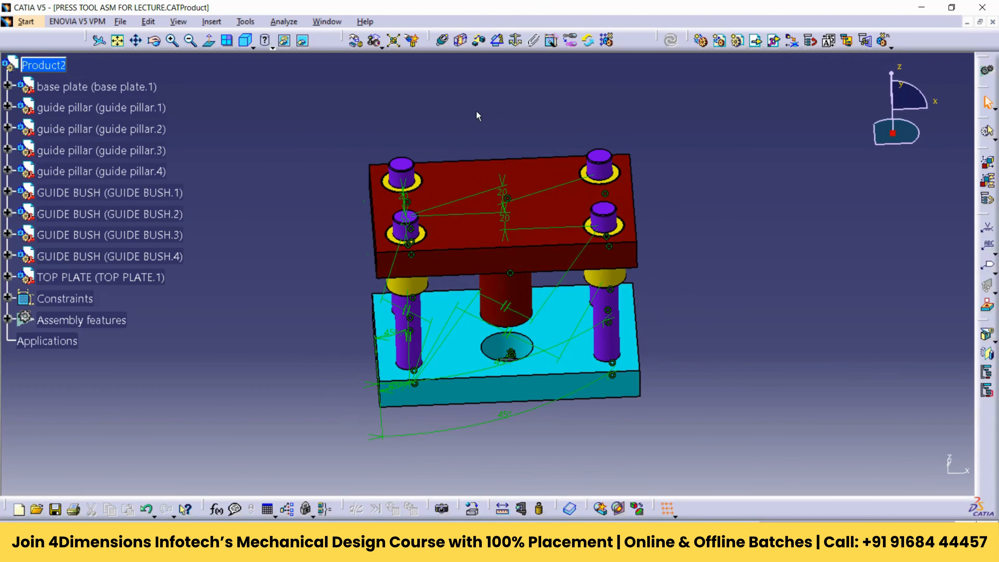
Insert the existing part guidebush from the catia asm folder as a component of Product2
left_click(756, 43)
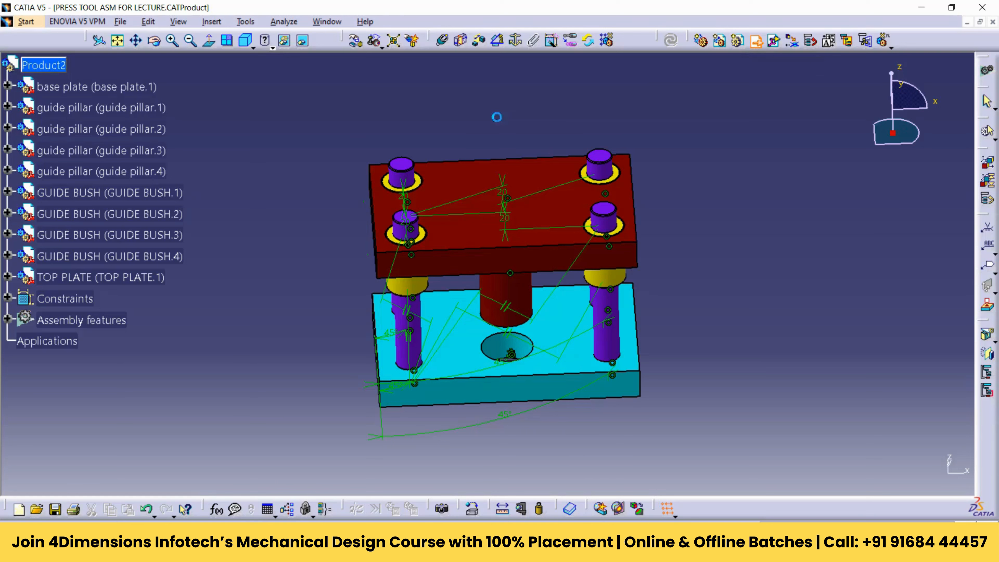
left_click(55, 68)
left_click(427, 278)
left_click_drag(416, 114, 291, 117)
left_click(152, 233)
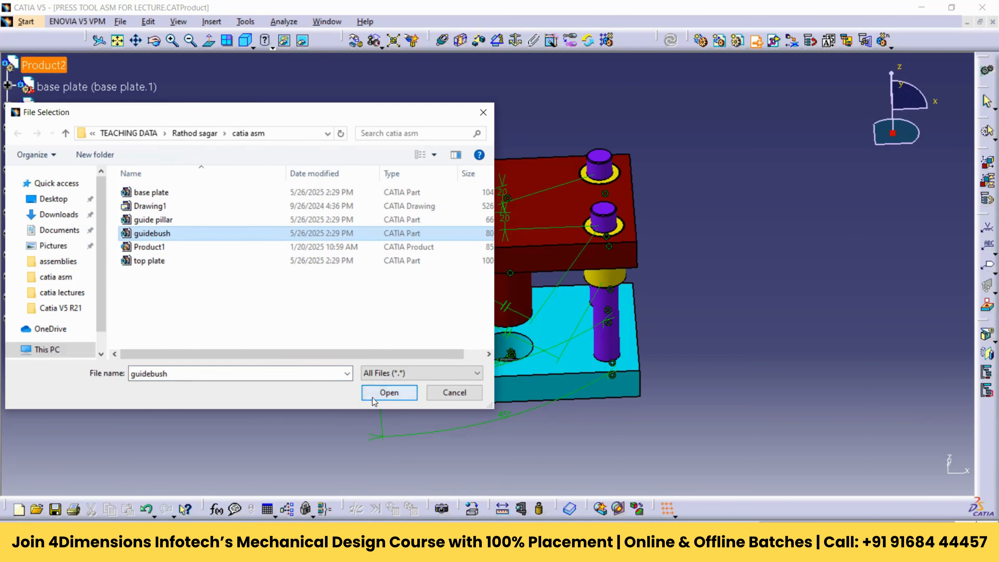
left_click(383, 393)
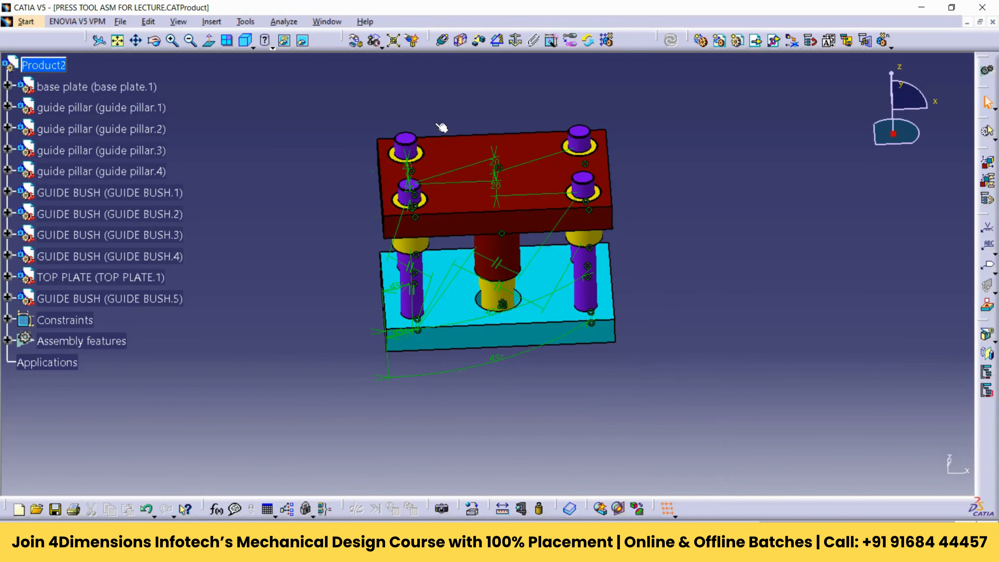
Manipulate the newly inserted guide bush along the Y axis, without respect to constraints, until it stands clear of the plates
left_click(355, 40)
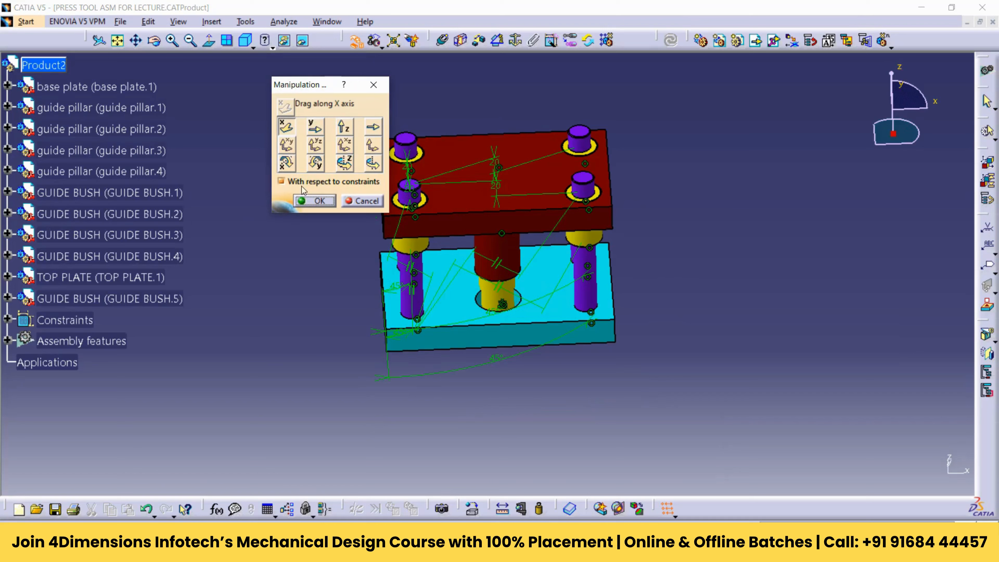
left_click(313, 127)
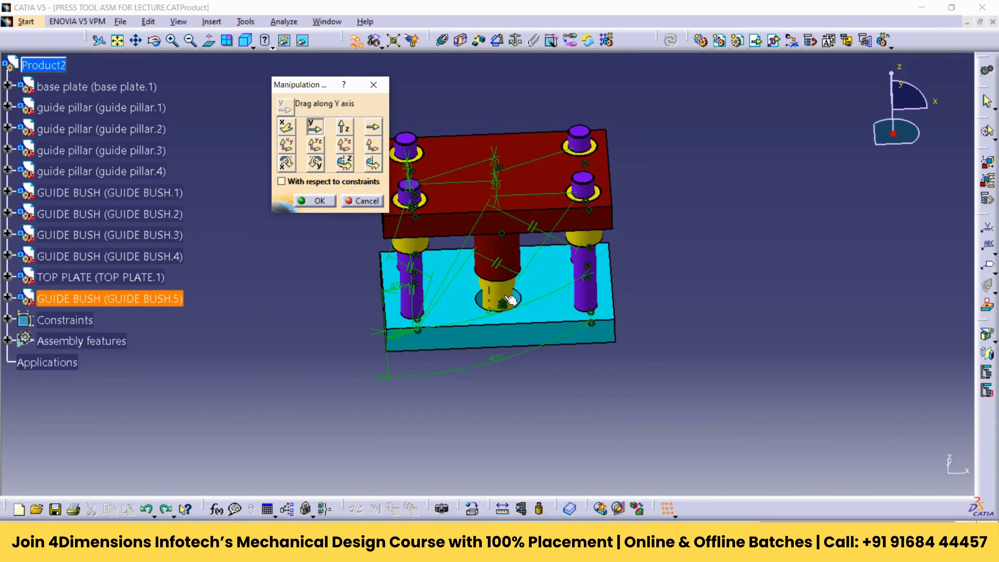
left_click_drag(502, 297, 510, 381)
middle_click_drag(510, 381, 446, 87)
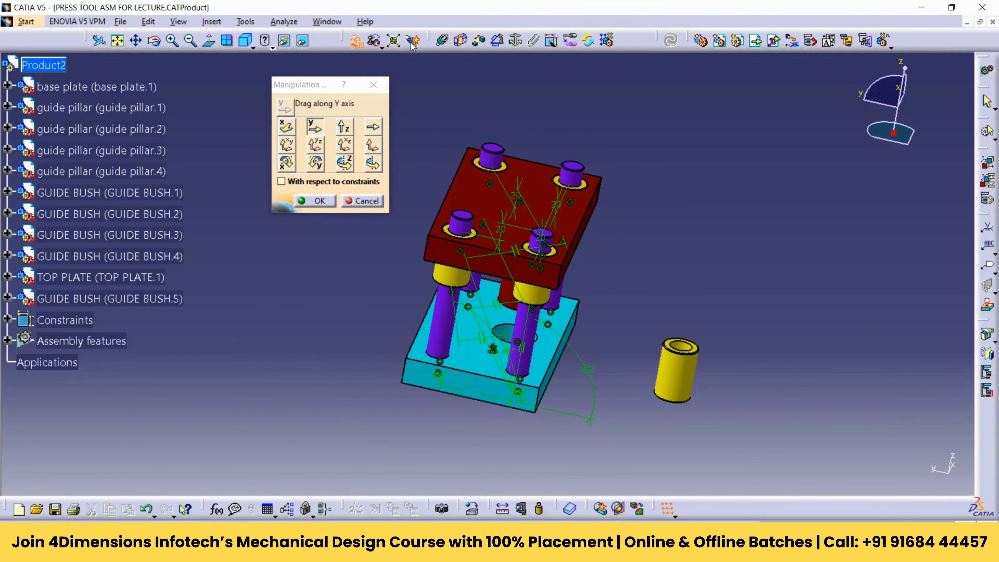
Turn on Stop manipulate on clash and set the manipulation to respect constraints
mouse_move(691, 274)
middle_mouse_down()
mouse_move(676, 223)
mouse_move(439, 87)
middle_mouse_up()
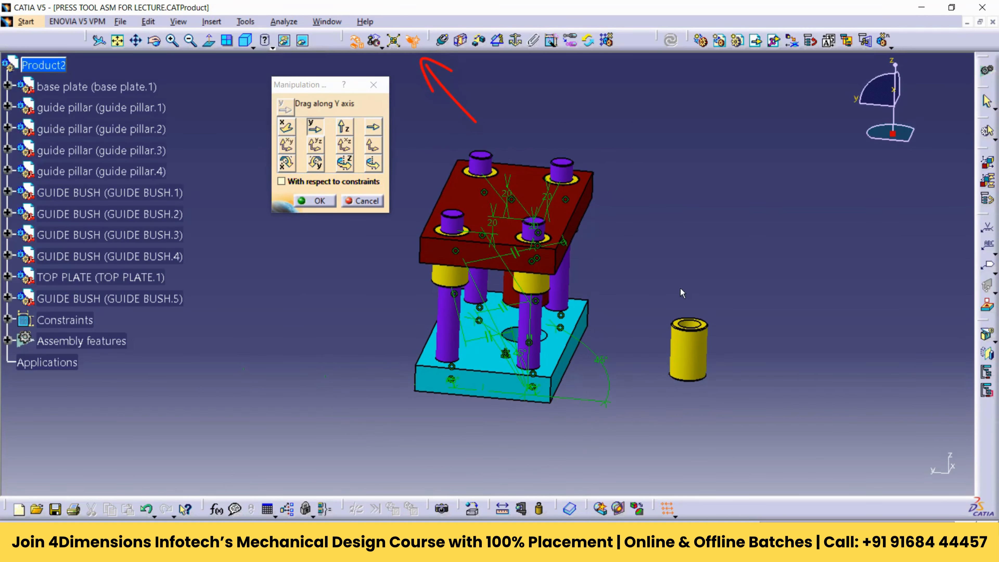
left_click(286, 126)
left_click(281, 182)
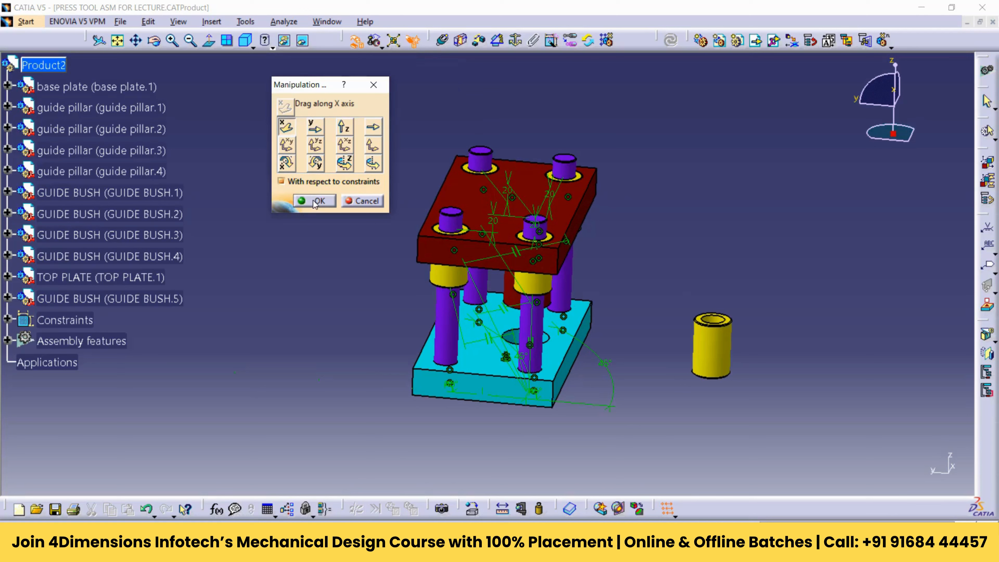
left_click(318, 201)
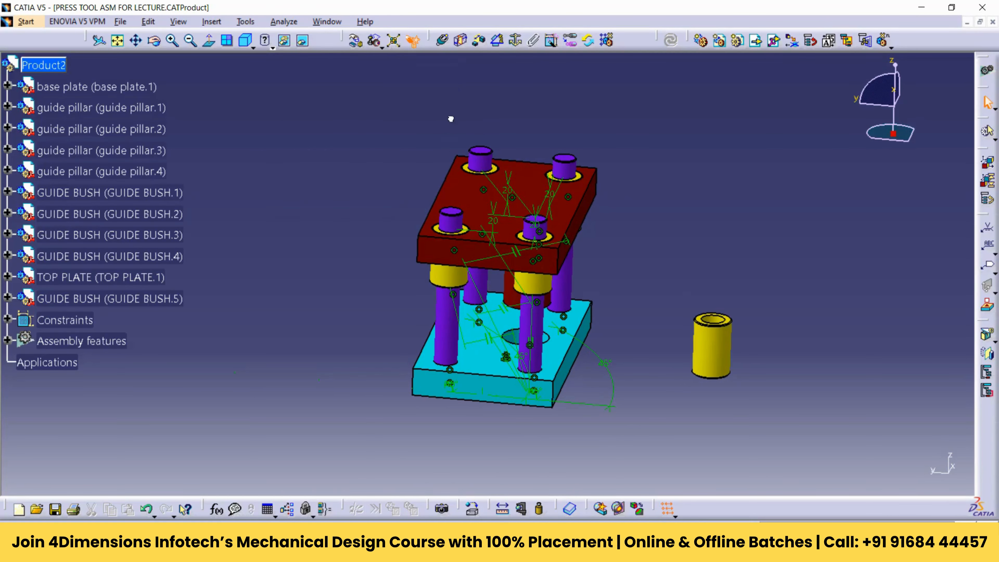
Manipulate the loose guide bush along the Y axis towards the base plate with clash stopping and respect for constraints active
left_click(355, 40)
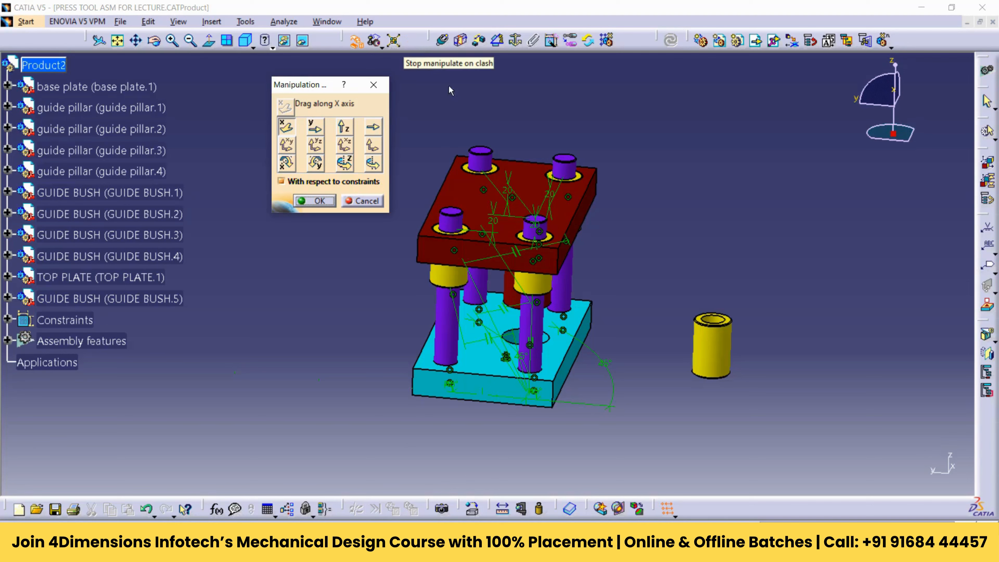
left_click(314, 126)
left_click_drag(708, 339, 686, 366)
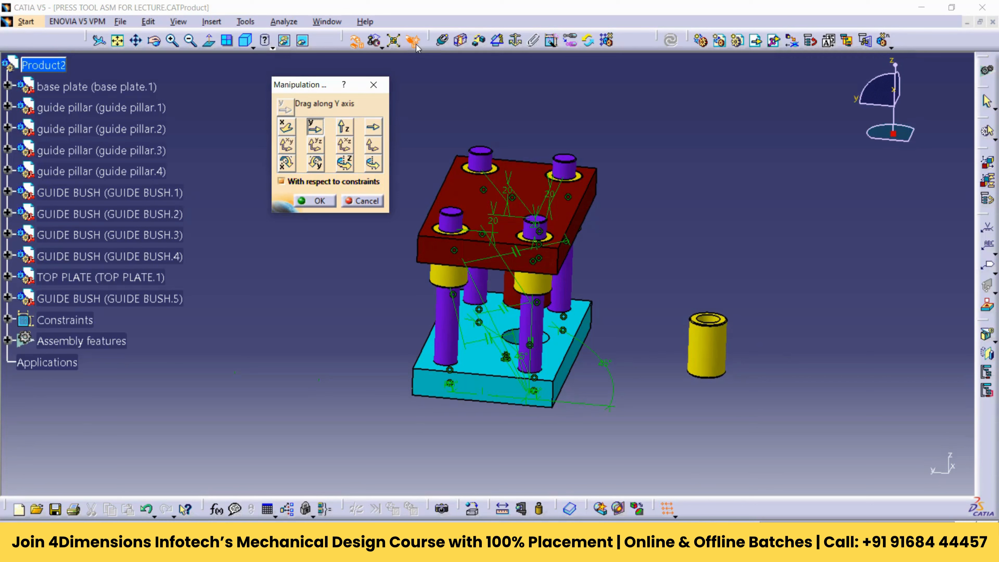
left_click_drag(704, 354, 590, 346)
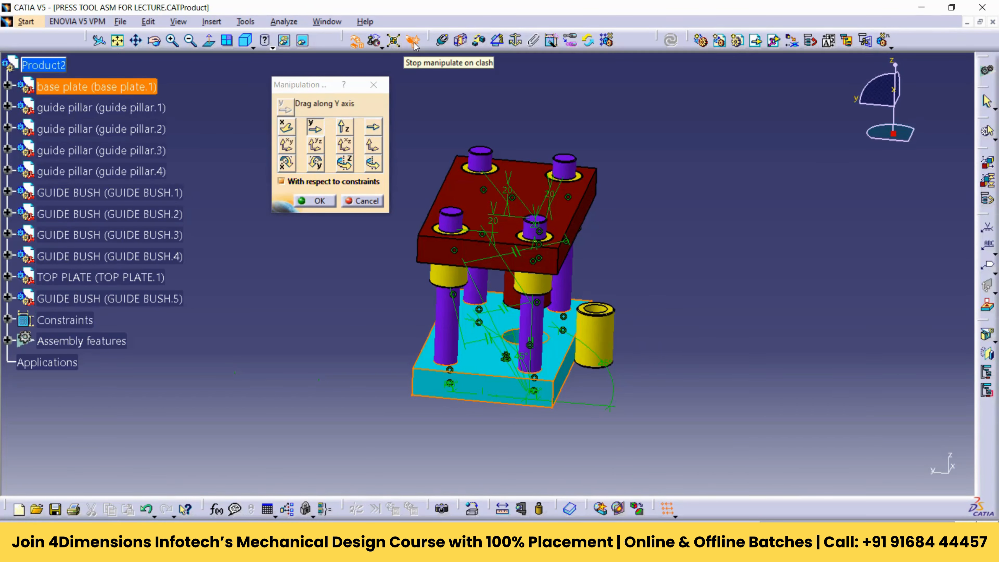
left_click(320, 202)
middle_click_drag(729, 241, 649, 236)
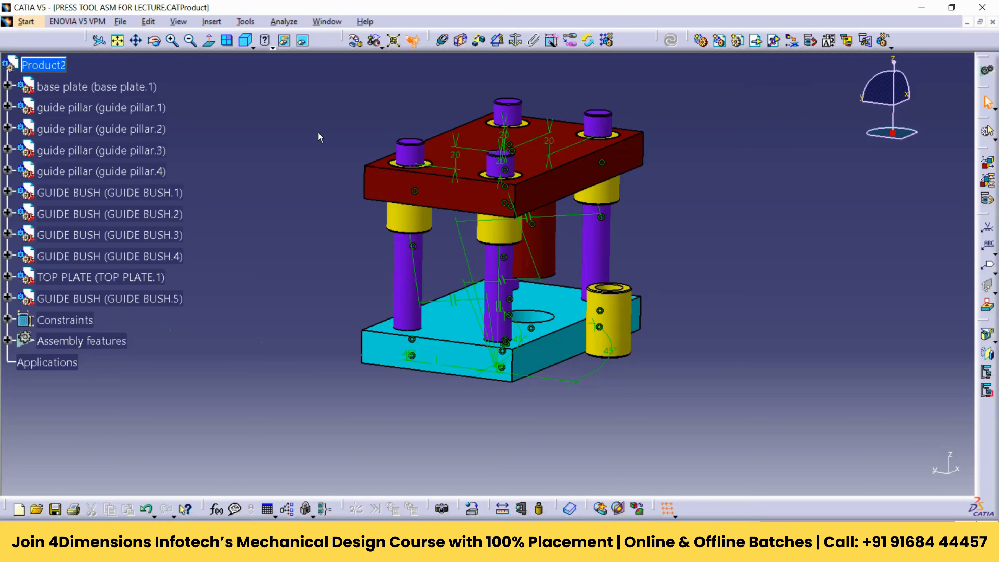
Start reordering Product2's specification tree and move GUIDE BUSH.3 up to the first place
left_click(810, 41)
left_click(54, 69)
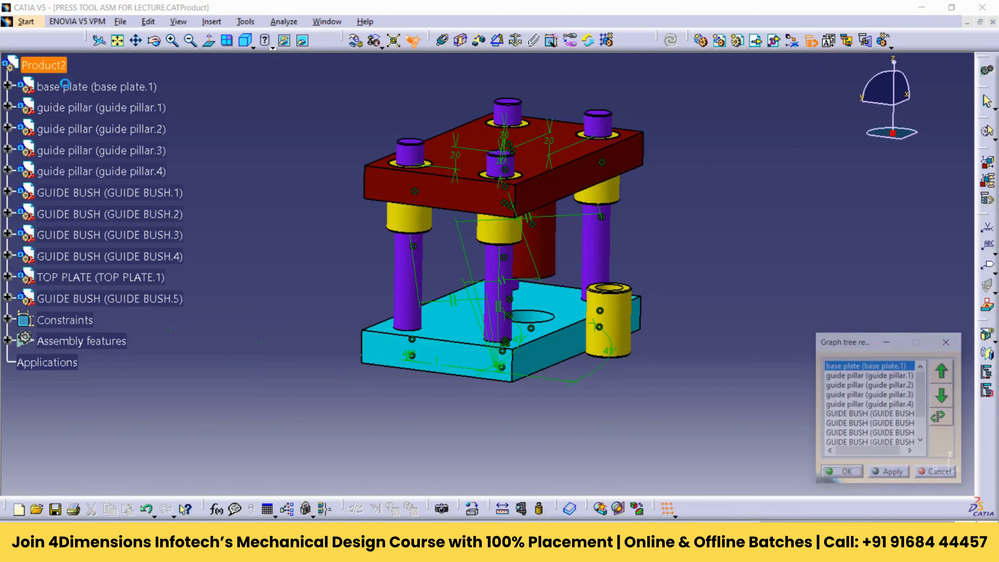
left_click_drag(861, 341, 736, 126)
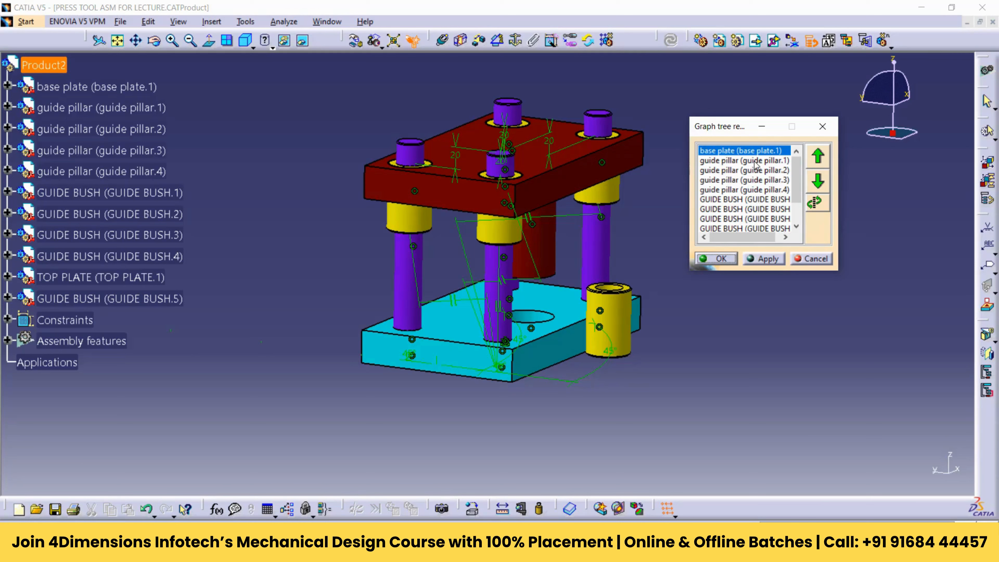
left_click(759, 219)
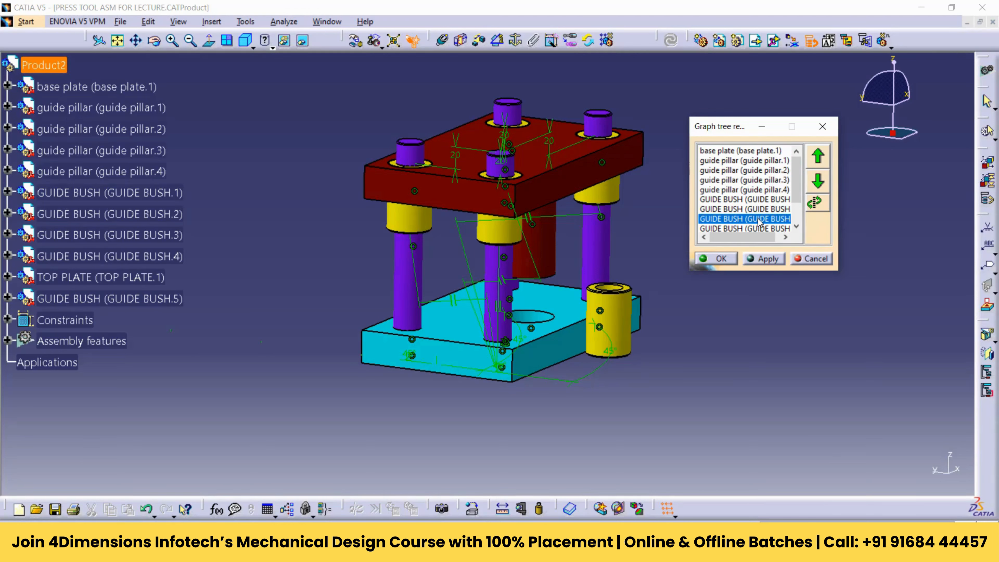
left_click(818, 157)
left_click(818, 156)
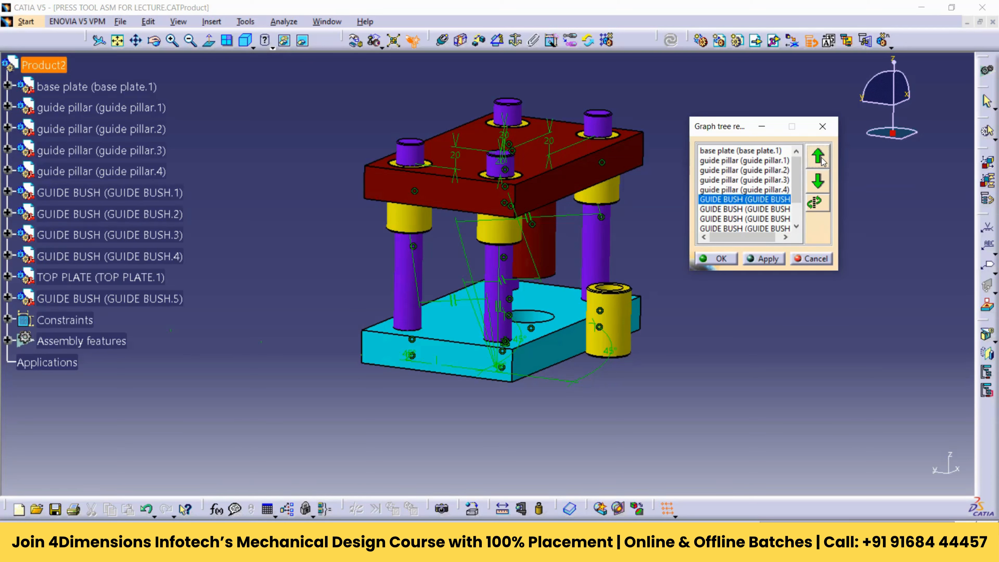
left_click(818, 156)
left_click(818, 156)
left_click(818, 156)
left_click(818, 156)
left_click(821, 159)
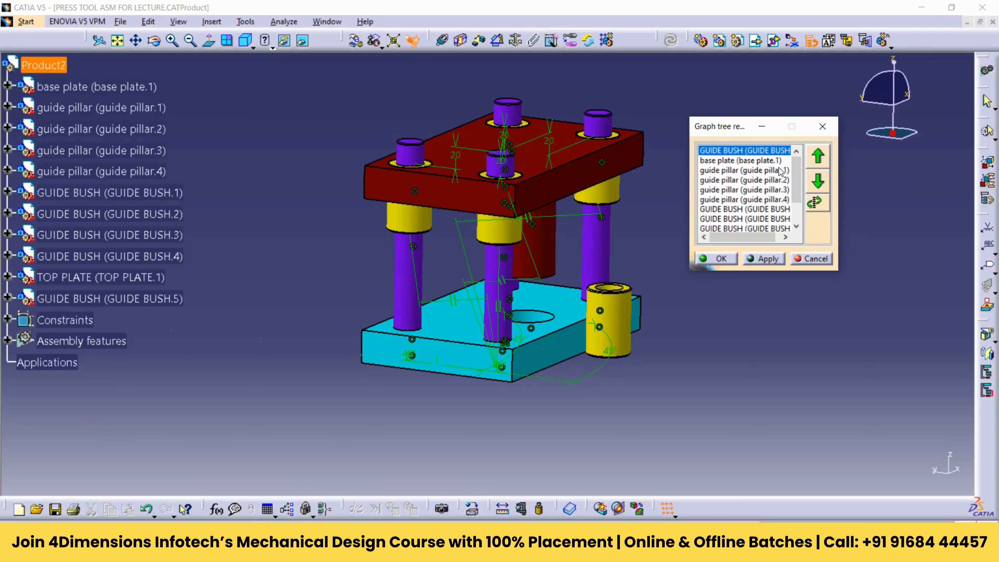
Move base plate.1 down to the last place in the Product2 component order
left_click(725, 161)
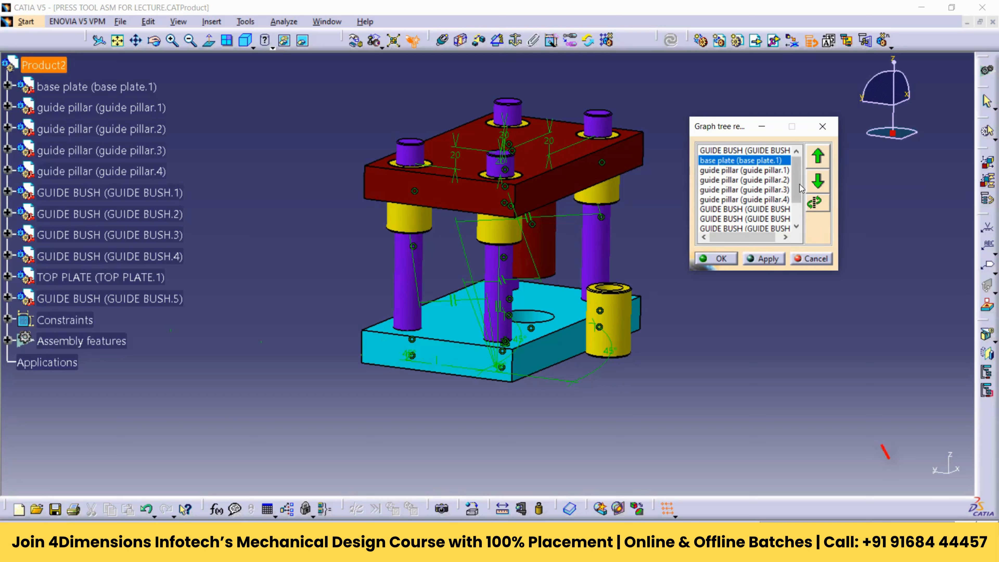
left_click(818, 181)
left_click(818, 182)
left_click(818, 181)
left_click(818, 181)
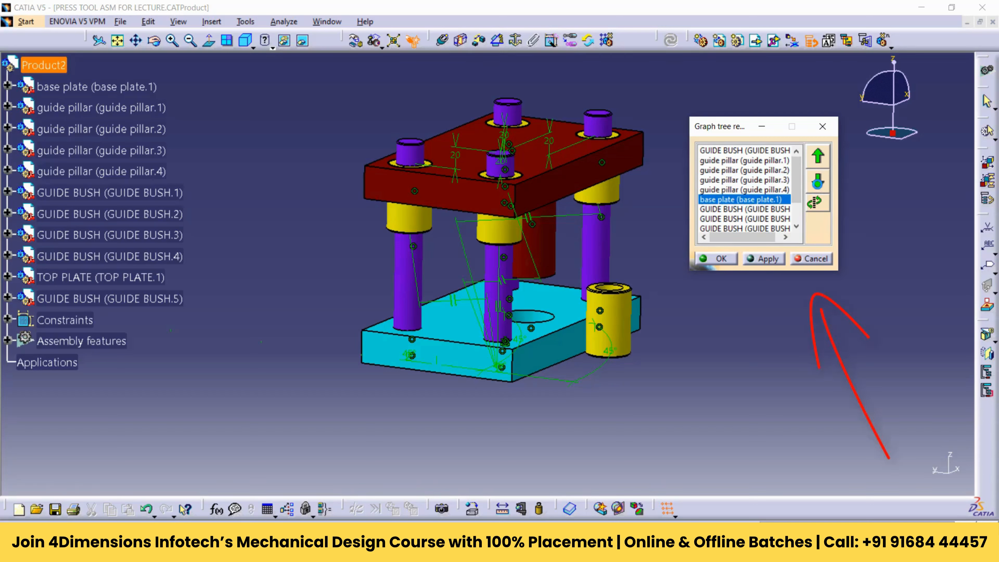
left_click(818, 182)
left_click(818, 182)
left_click(818, 182)
left_click(818, 182)
left_click(818, 182)
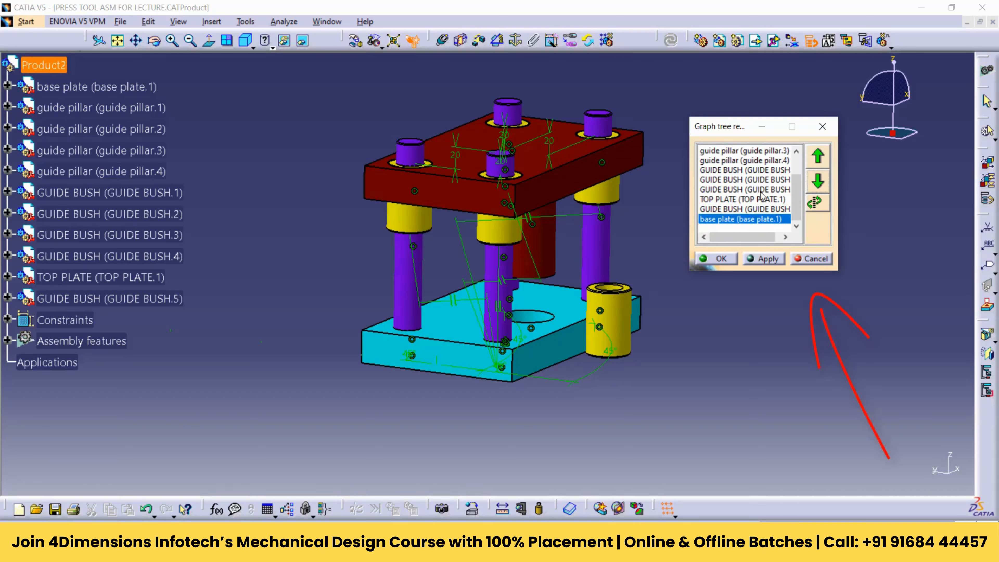
Move TOP PLATE.1 up the component order to second place, directly below GUIDE BUSH.3
left_click(724, 203)
left_click(819, 160)
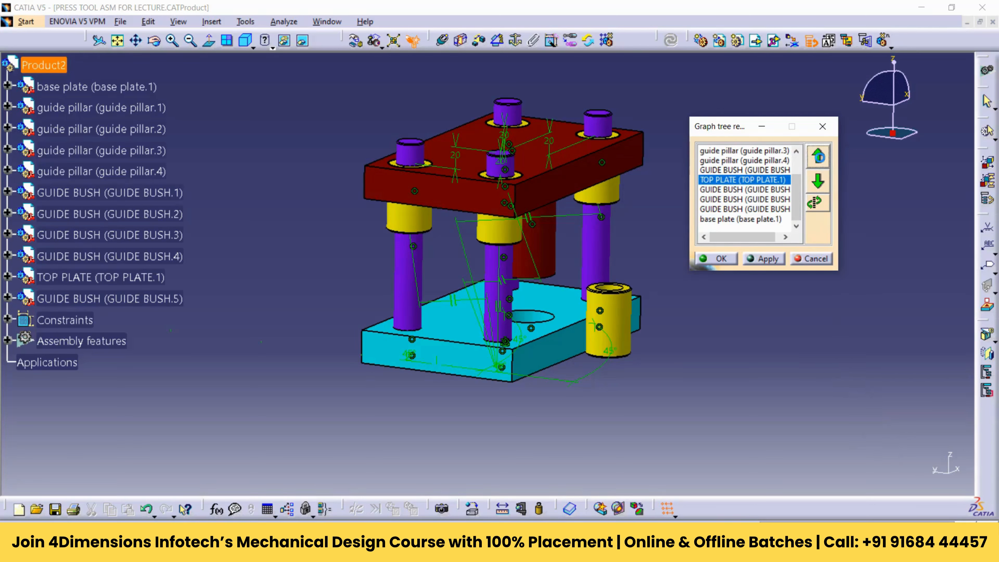
left_click(818, 160)
left_click(819, 160)
left_click(818, 160)
left_click(819, 160)
left_click(819, 160)
left_click(819, 159)
left_click(819, 159)
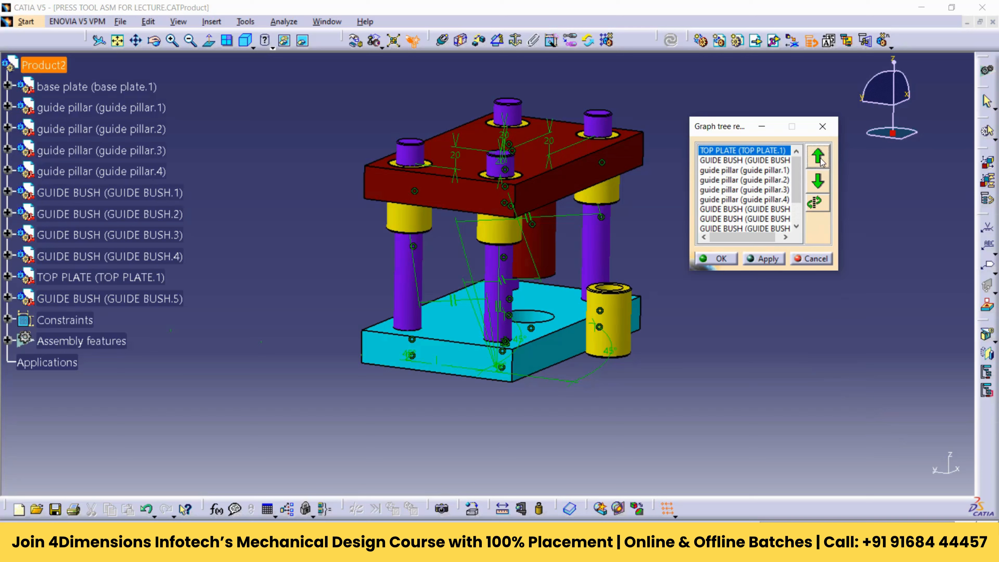
left_click(818, 182)
Move guide pillar.4 up to third place, directly below the top plate, and apply the new tree order
left_click(737, 200)
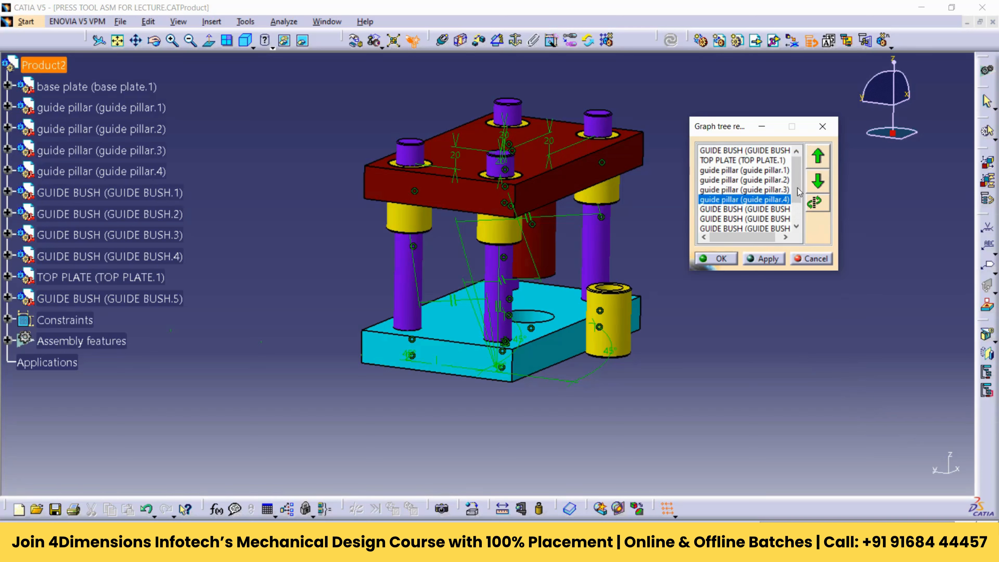
left_click(819, 159)
left_click(819, 160)
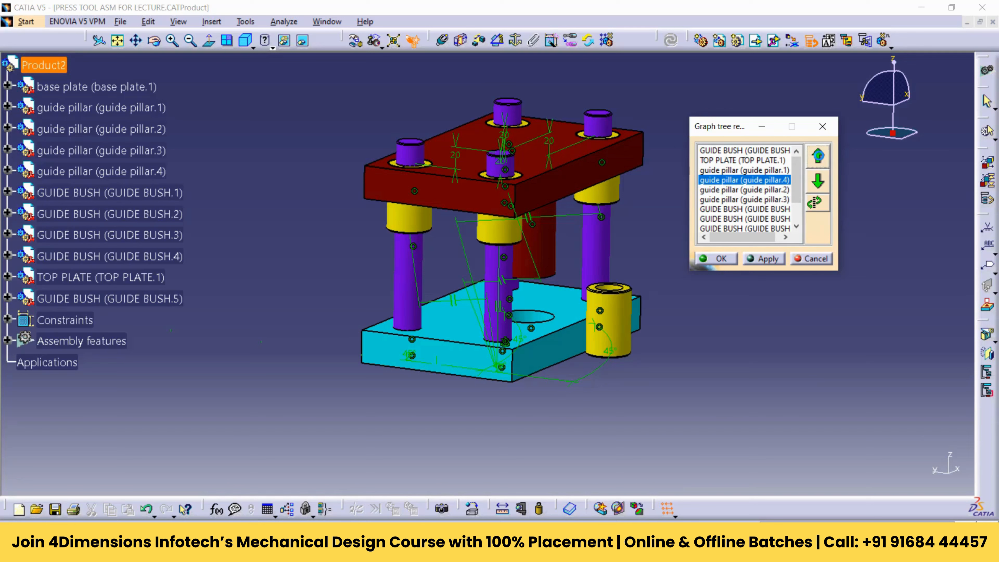
left_click(818, 161)
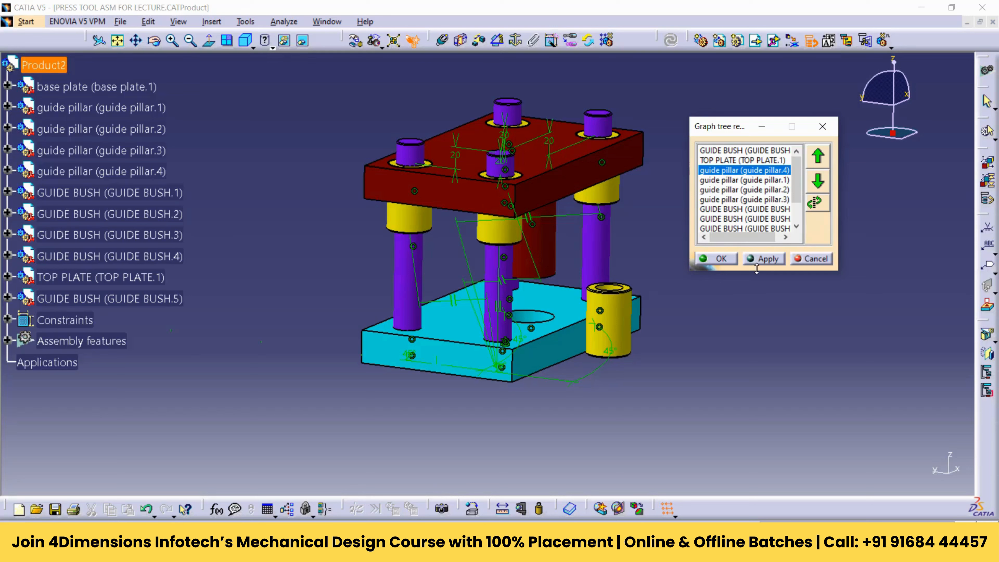
left_click(761, 258)
left_click(717, 258)
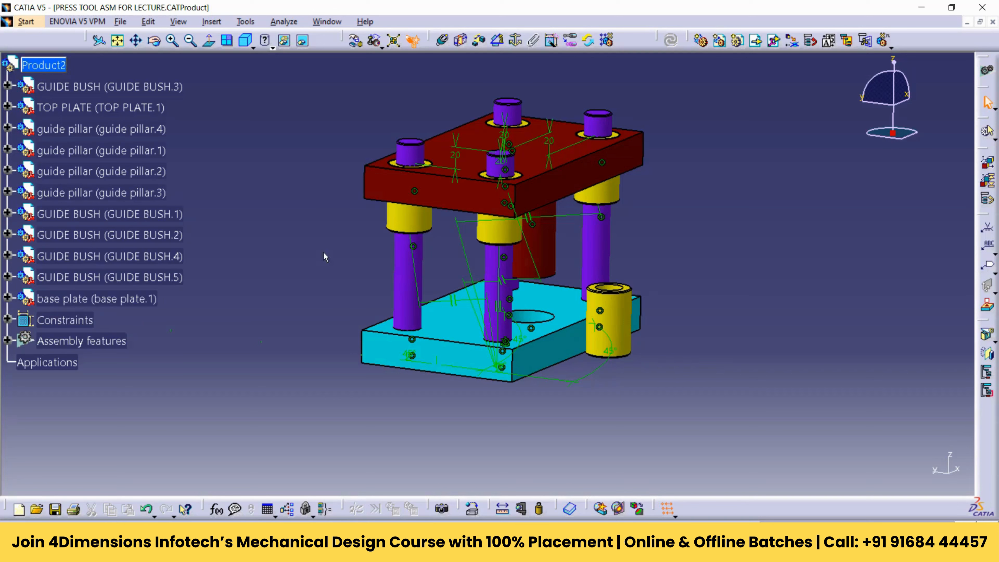
left_click(810, 41)
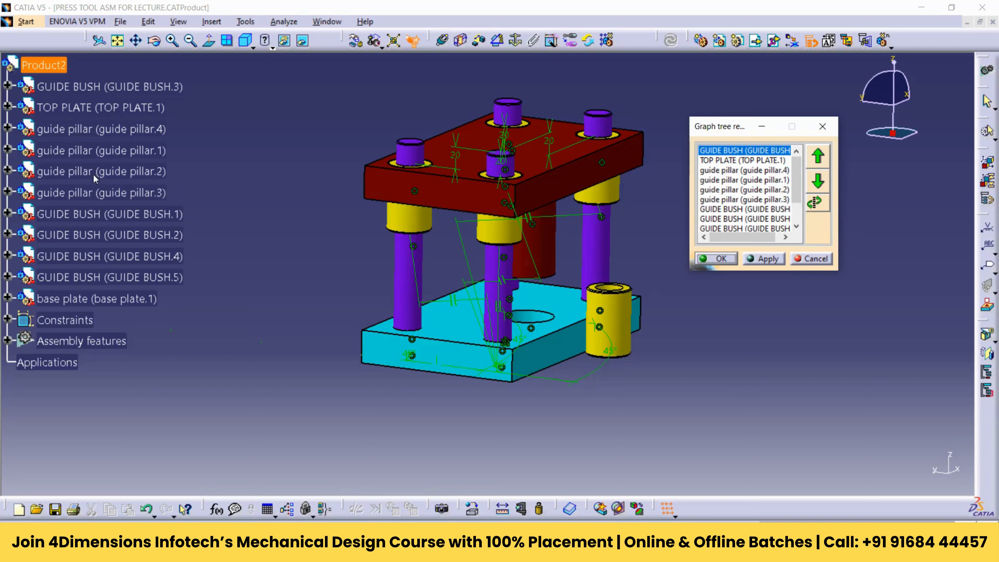
left_click(828, 258)
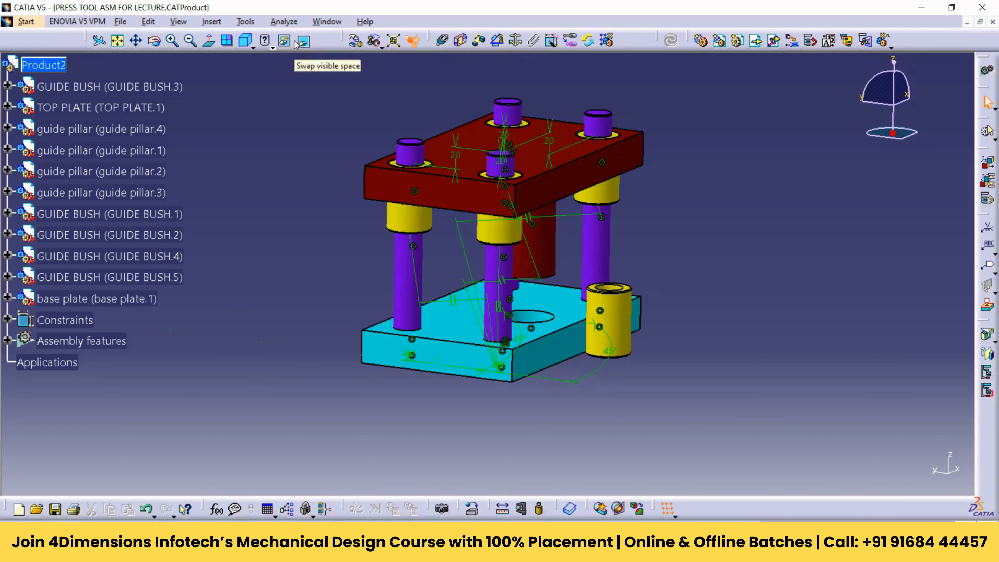
Switch to the other open assembly window, Product2
left_click(332, 20)
left_click(326, 23)
left_click(326, 22)
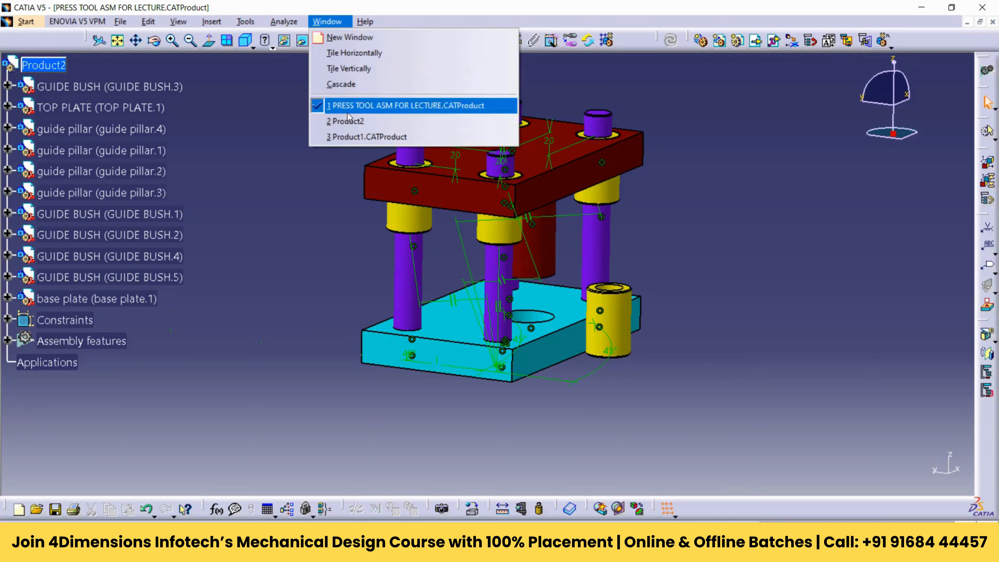
left_click(358, 122)
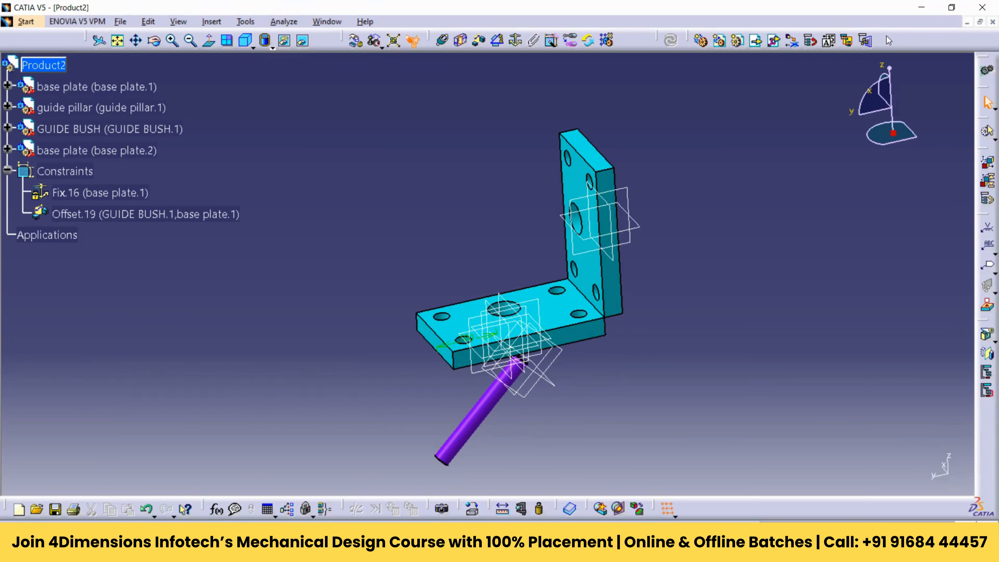
Add two more instances of the guide pillar to Product2 with Fast Multi-Instantiation
left_click(885, 41)
left_click(492, 412)
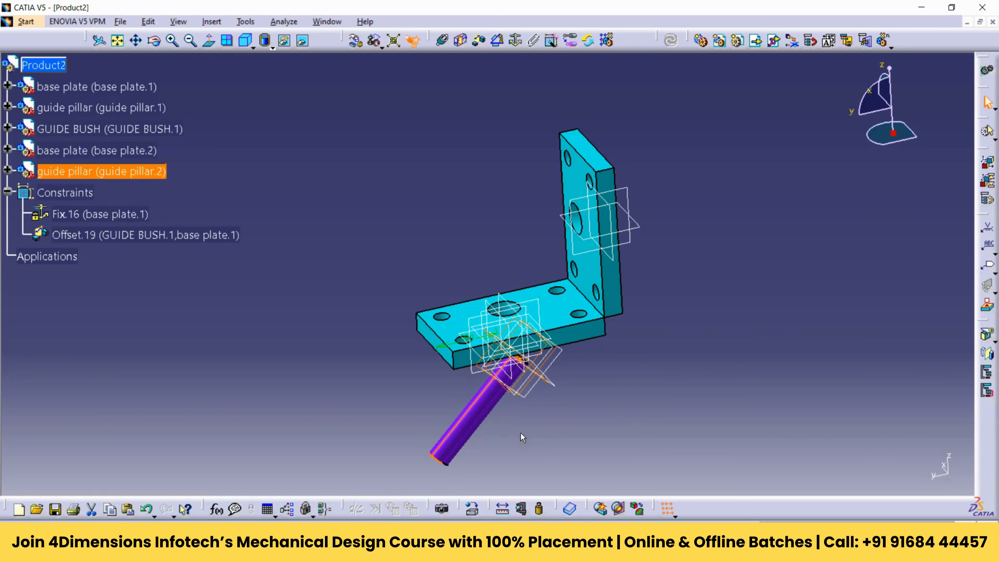
left_click(883, 42)
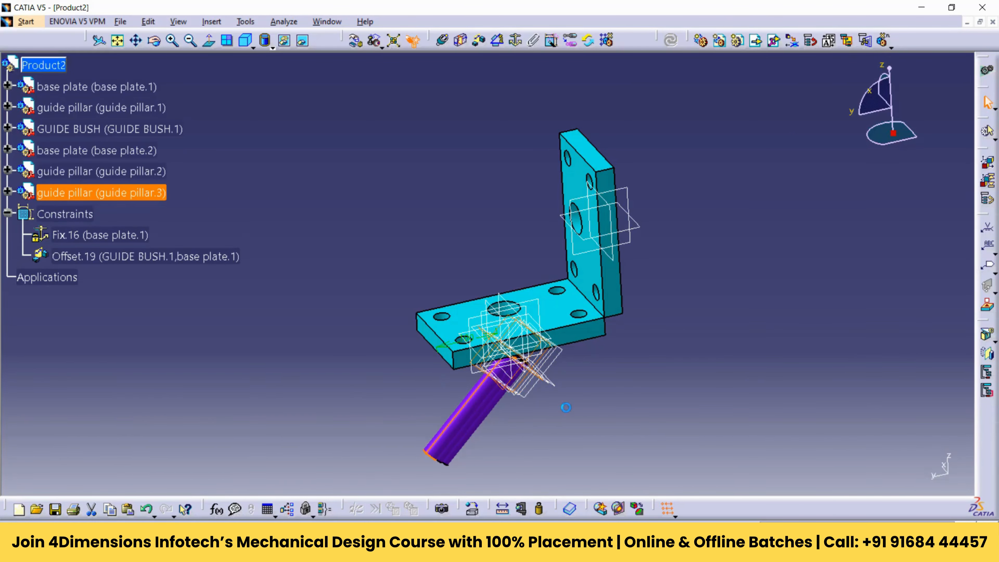
middle_click_drag(629, 205, 589, 172)
middle_click_drag(354, 342, 746, 198)
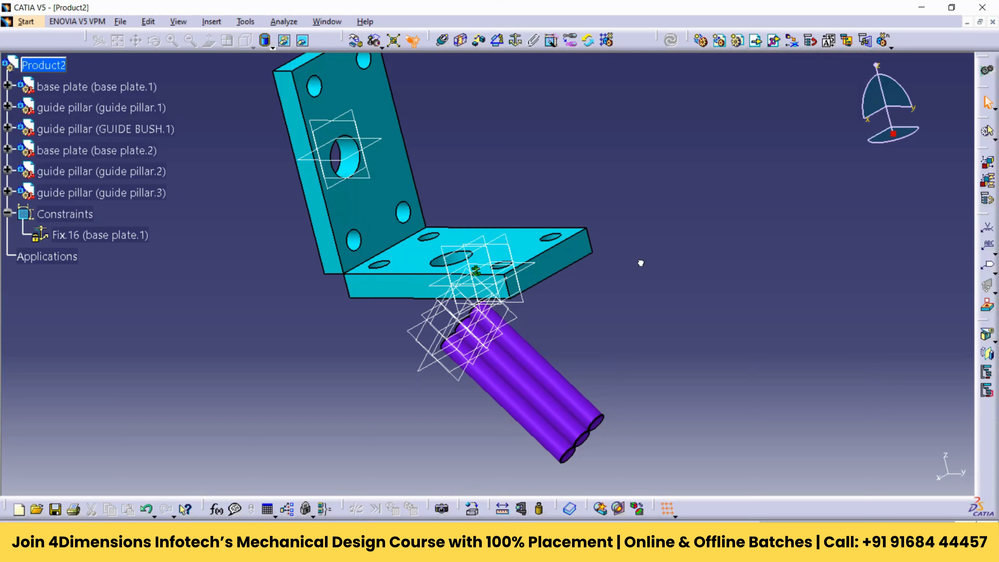
Make guide pillar.3's axis coincident with the lower corner hole of the upright base plate and update the assembly
left_click(442, 39)
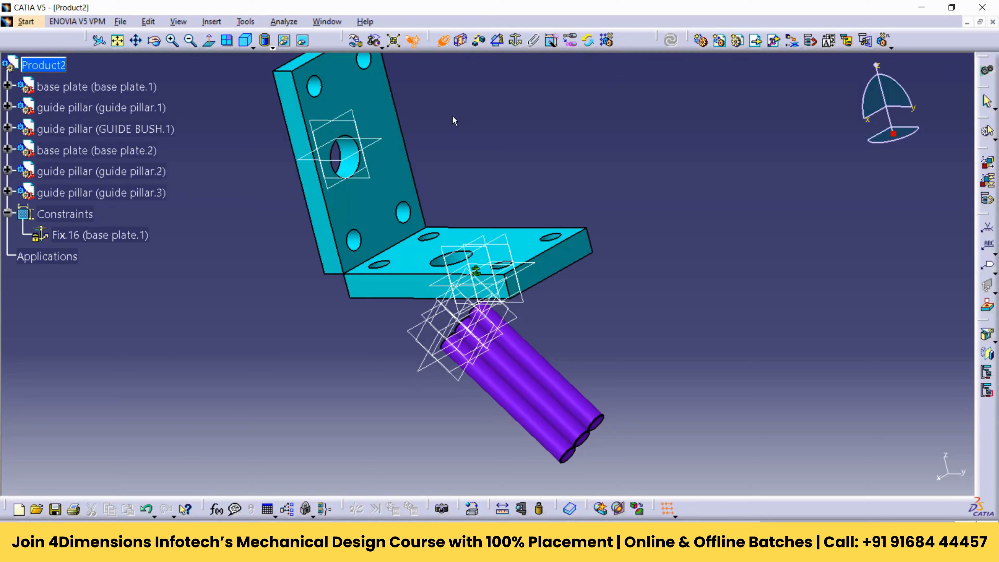
left_click(525, 349)
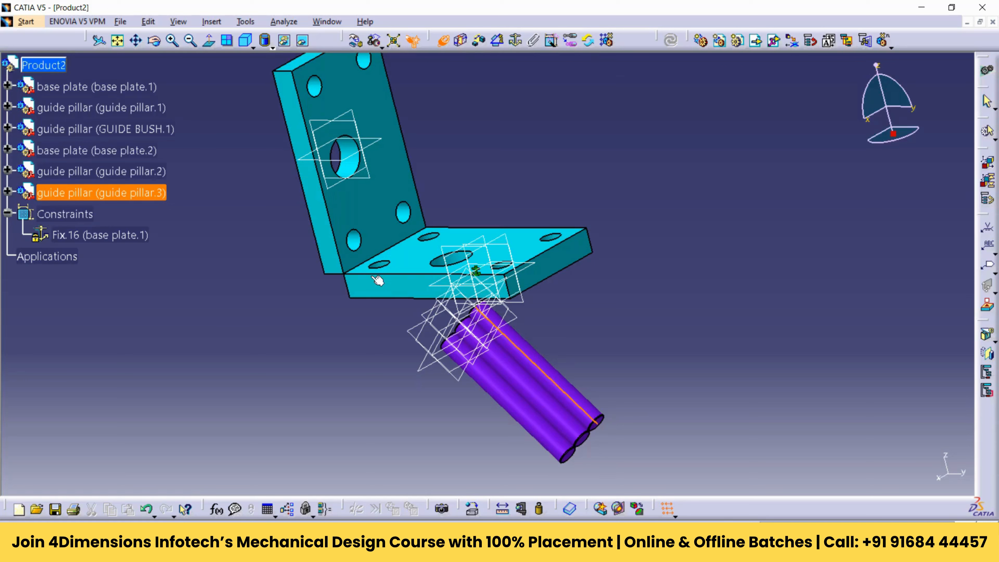
left_click(361, 244)
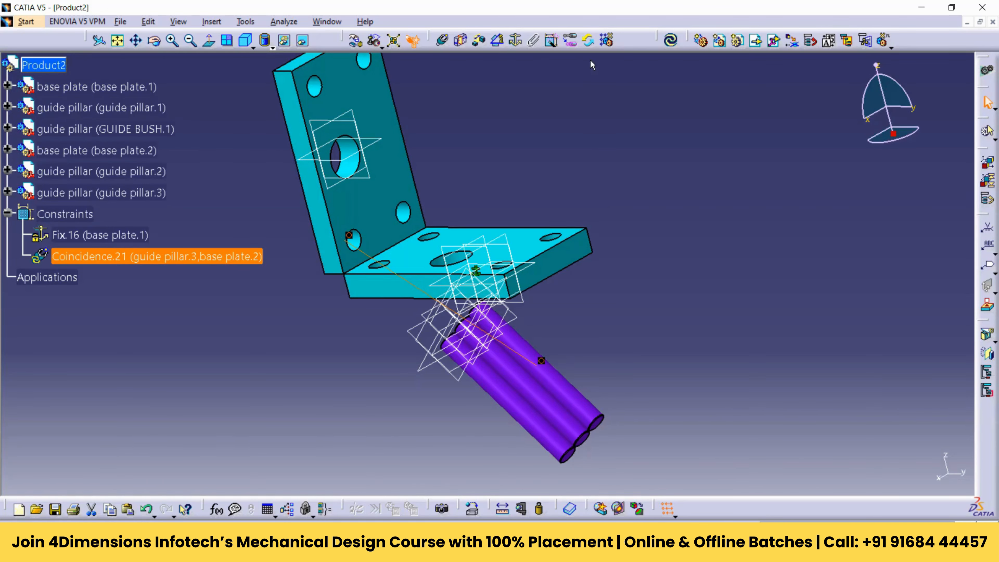
left_click(672, 41)
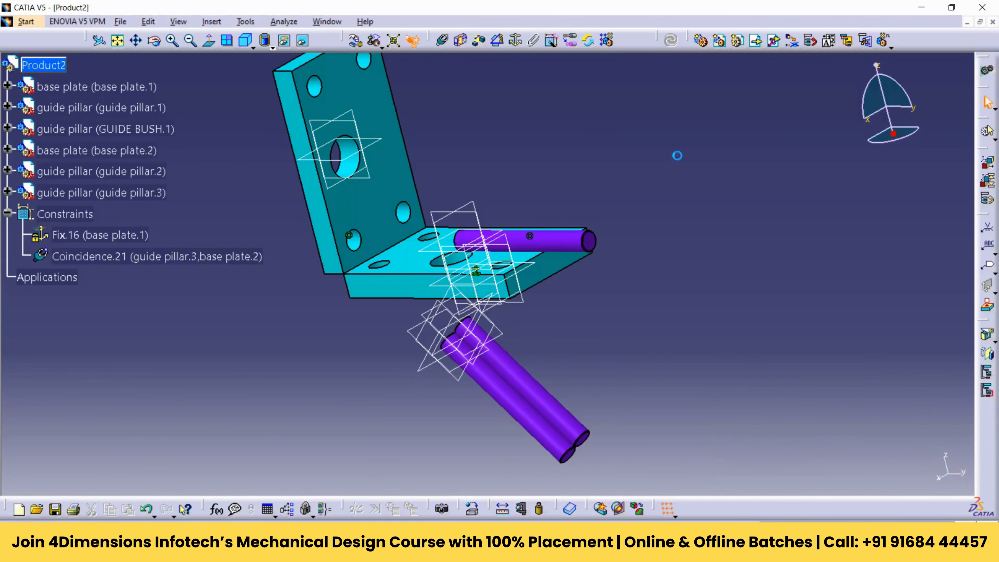
Replace guide pillar.3 with the guidebush part from the catia asm folder, applying the replacement to all instances
mouse_move(725, 136)
left_mouse_down()
mouse_move(780, 65)
mouse_move(789, 104)
left_mouse_up()
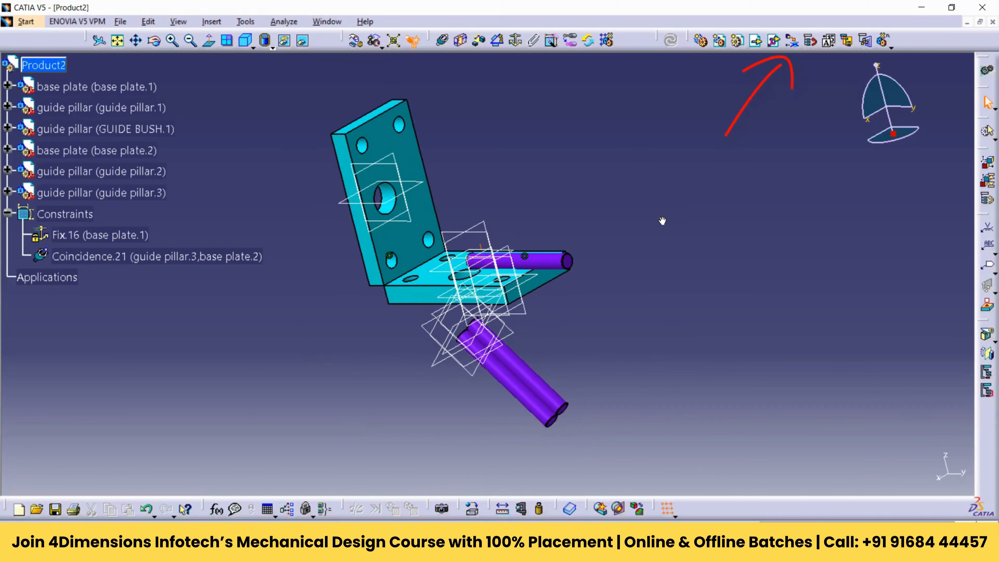
left_click(792, 41)
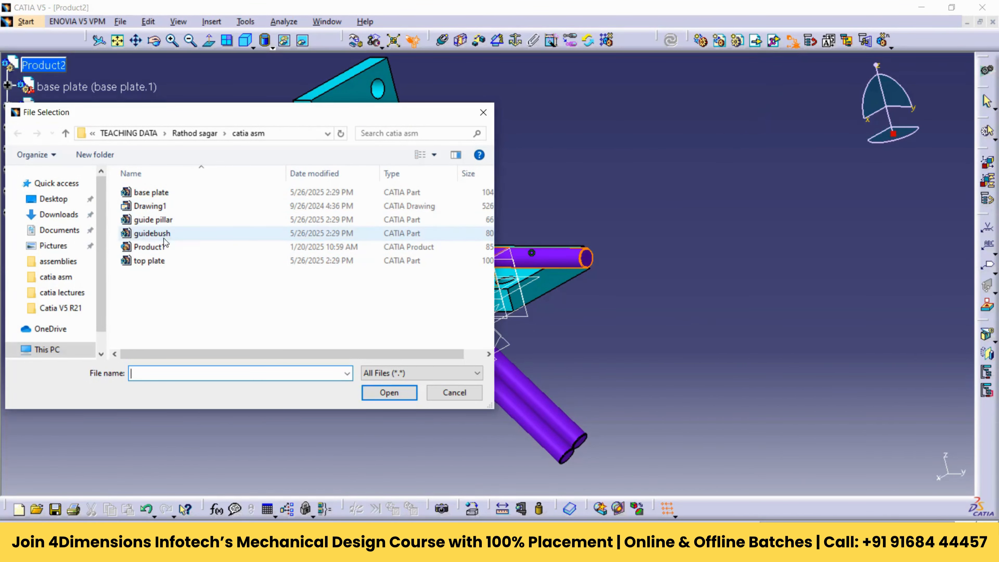
left_click(152, 233)
left_click(390, 392)
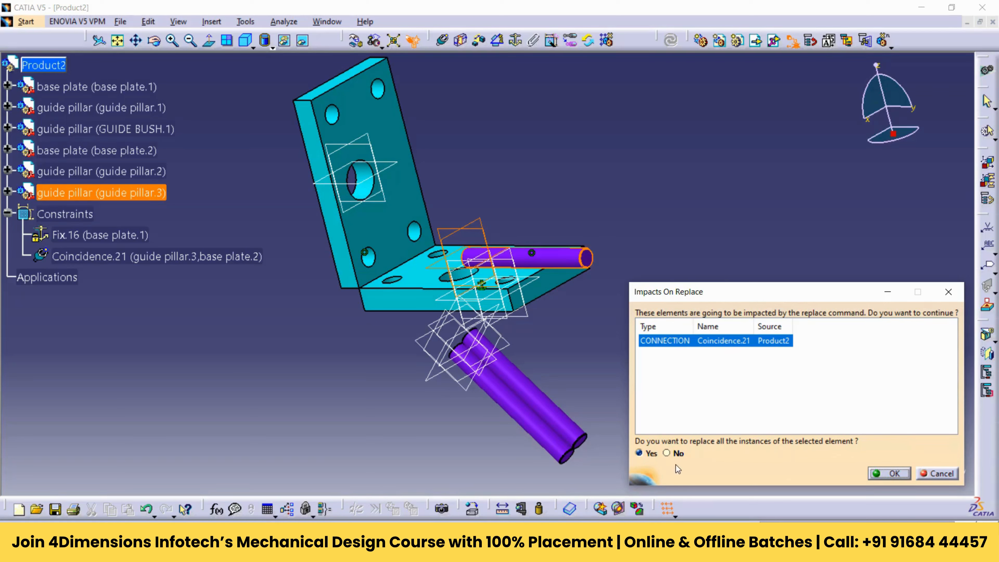
left_click(894, 475)
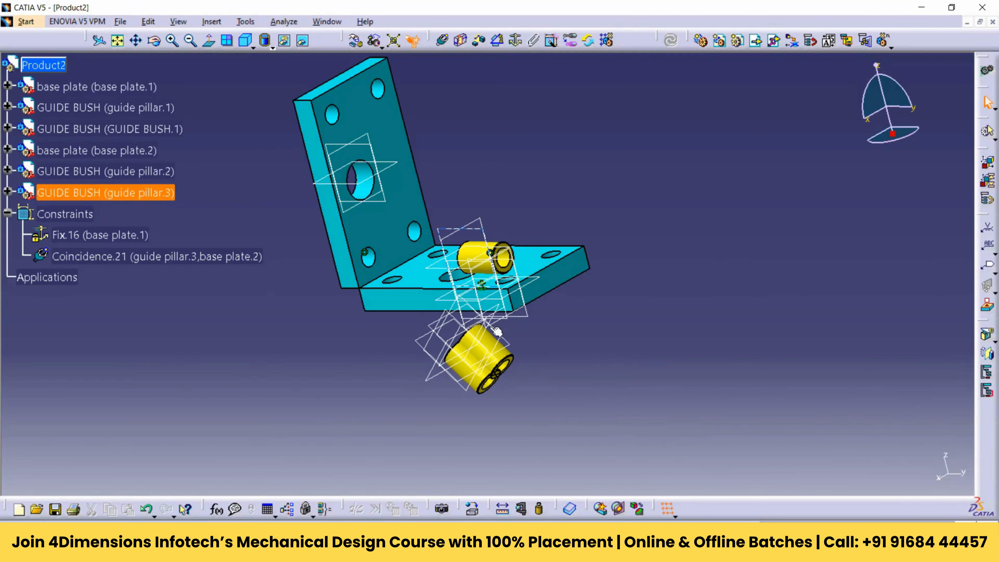
middle_click_drag(475, 340, 418, 339, "ctrl")
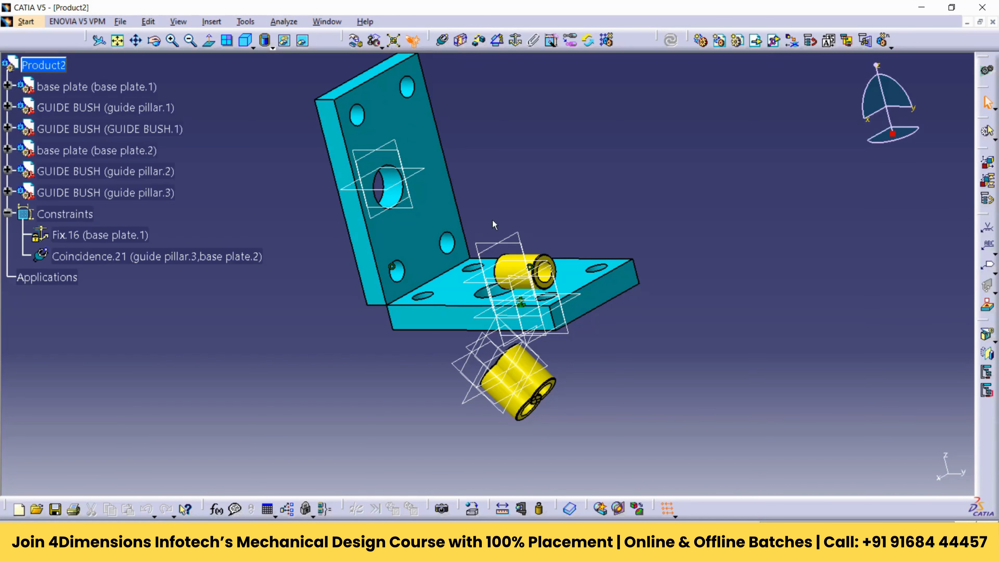
Generate numbering for Product2's components in Integer mode
middle_click_drag(648, 261, 617, 291)
middle_click_drag(656, 261, 666, 231)
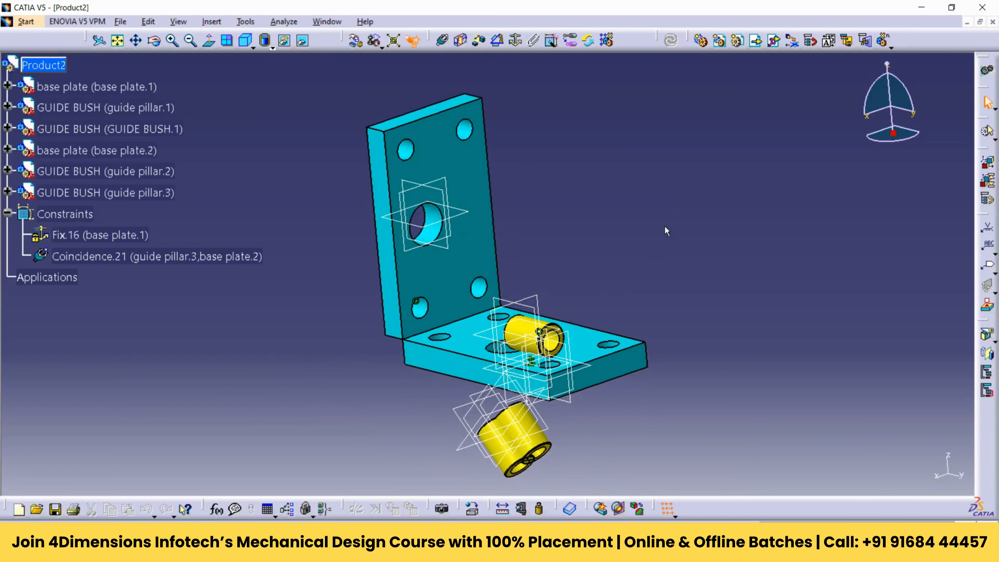
left_click(829, 44)
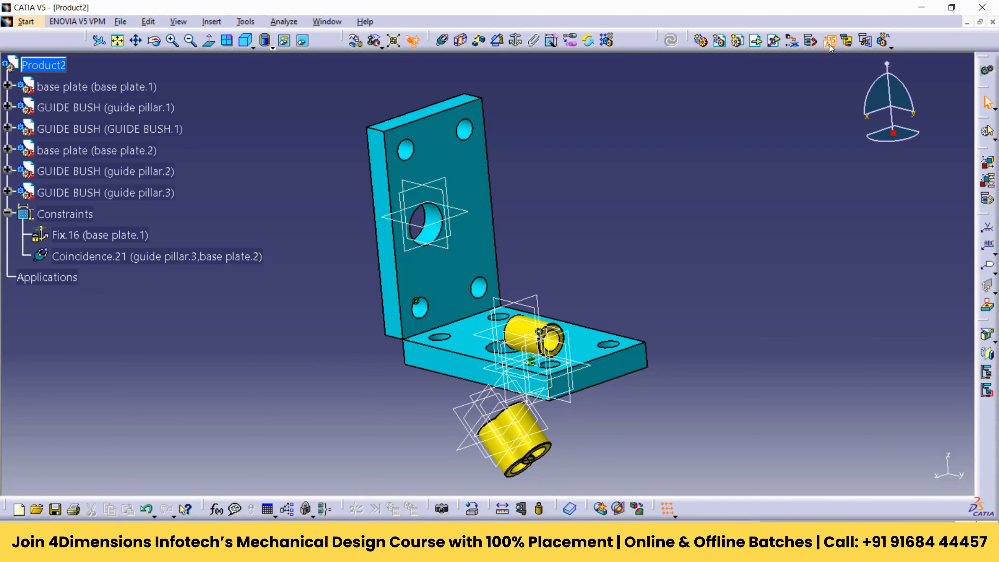
left_click(62, 68)
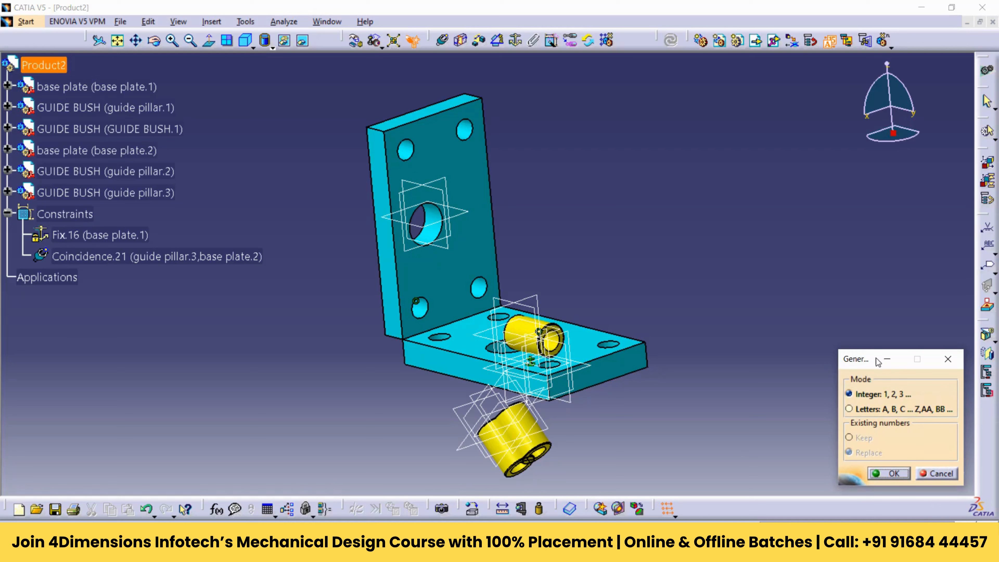
left_click_drag(865, 350, 807, 256)
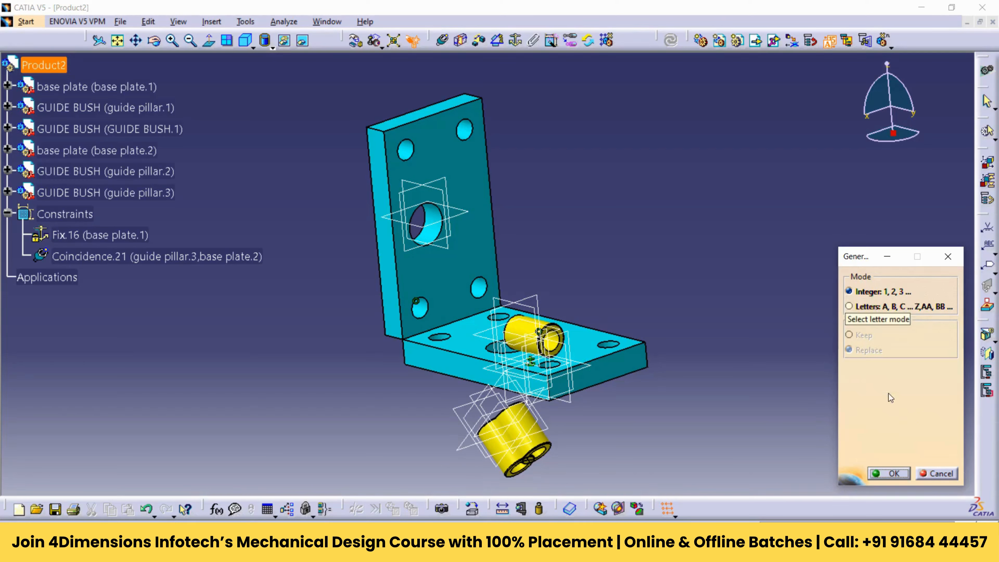
left_click(890, 474)
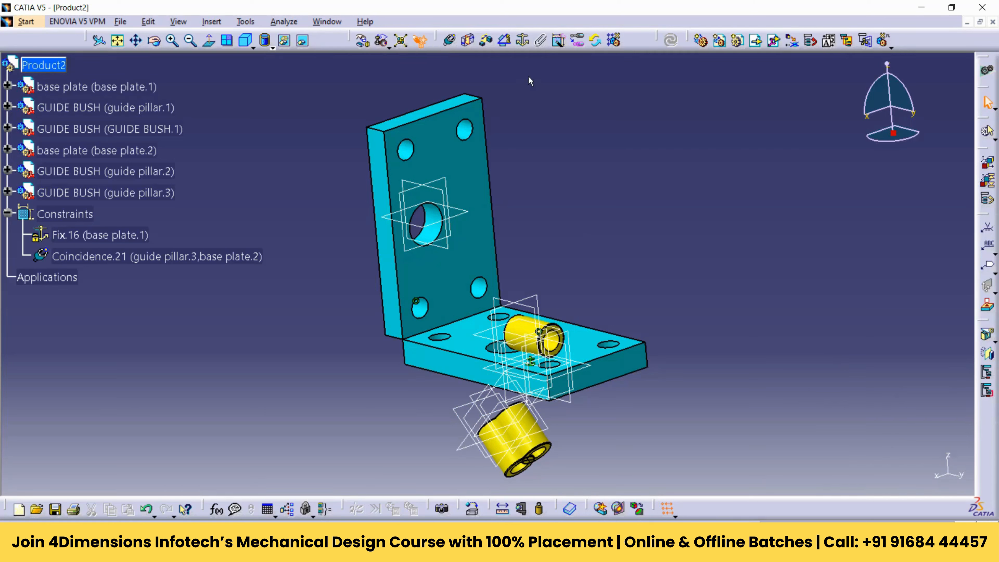
Undock the Move, Constraints and Product Structure Tools toolbars so they float over the model area
left_click_drag(351, 39, 365, 88)
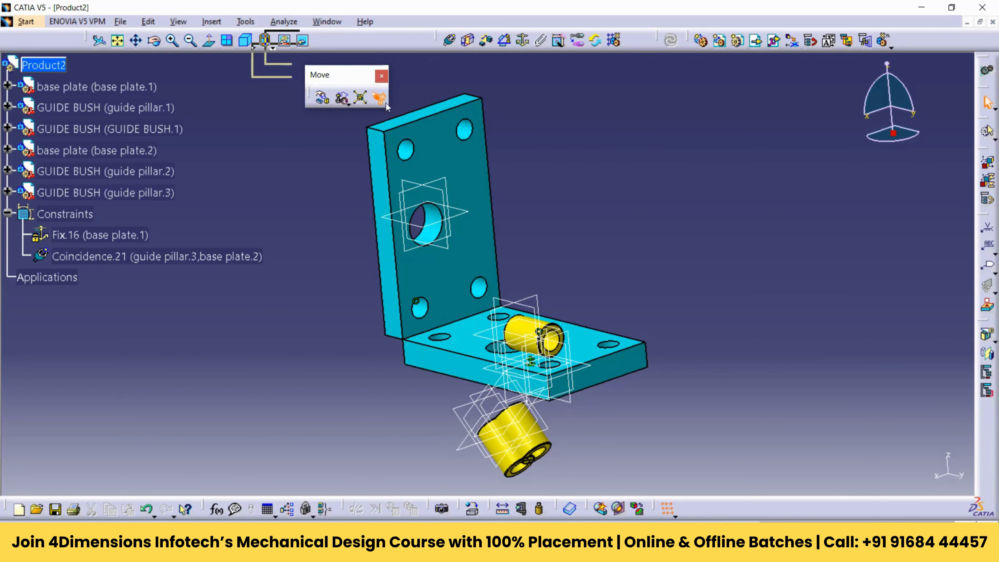
left_click_drag(437, 41, 578, 118)
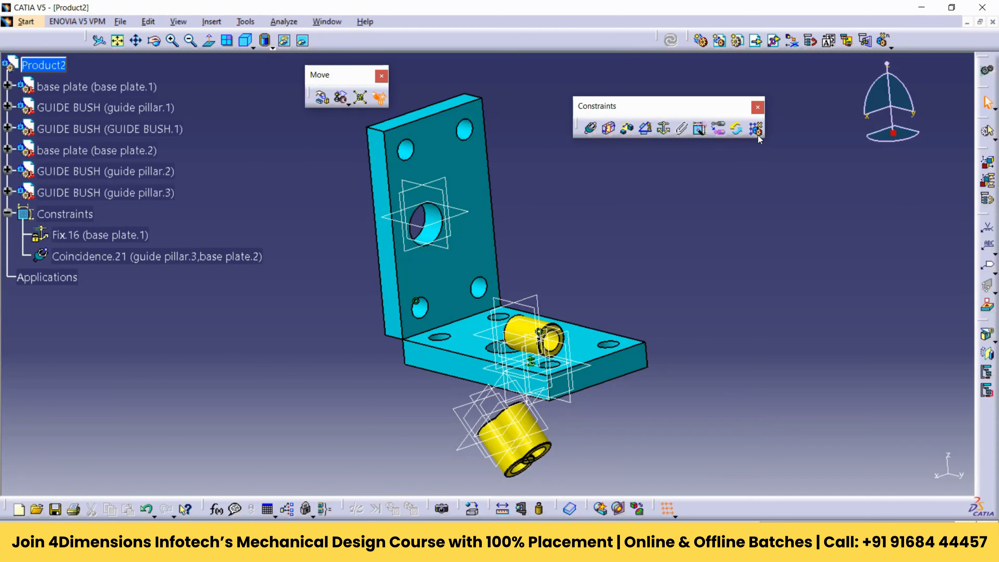
left_click_drag(689, 46, 714, 216)
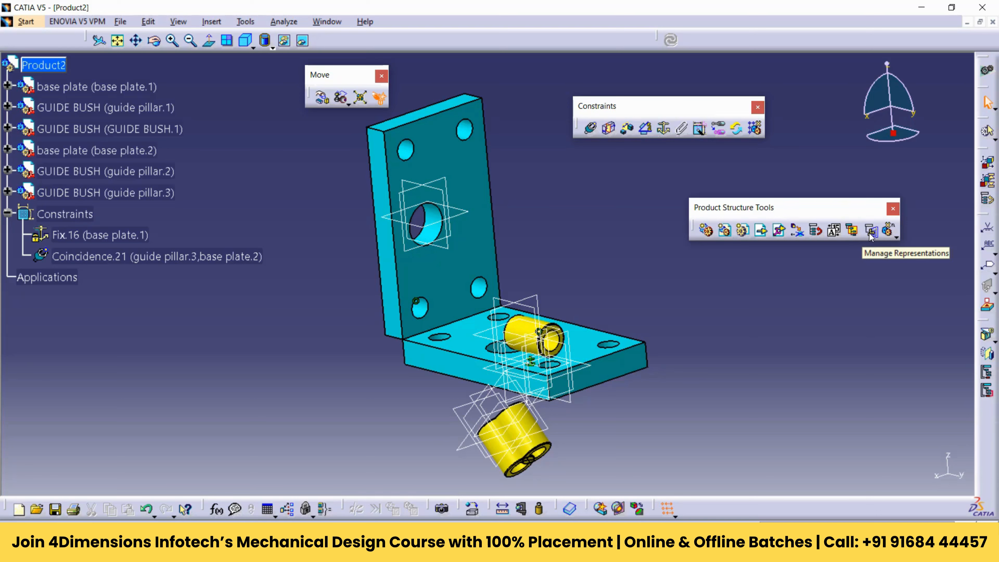
left_click(853, 231)
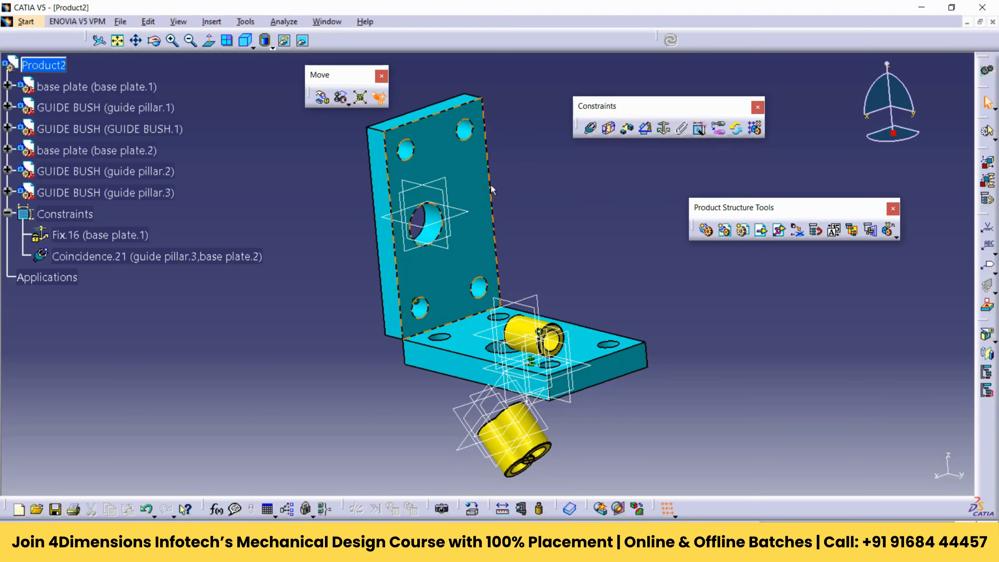
middle_click_drag(543, 220, 536, 197)
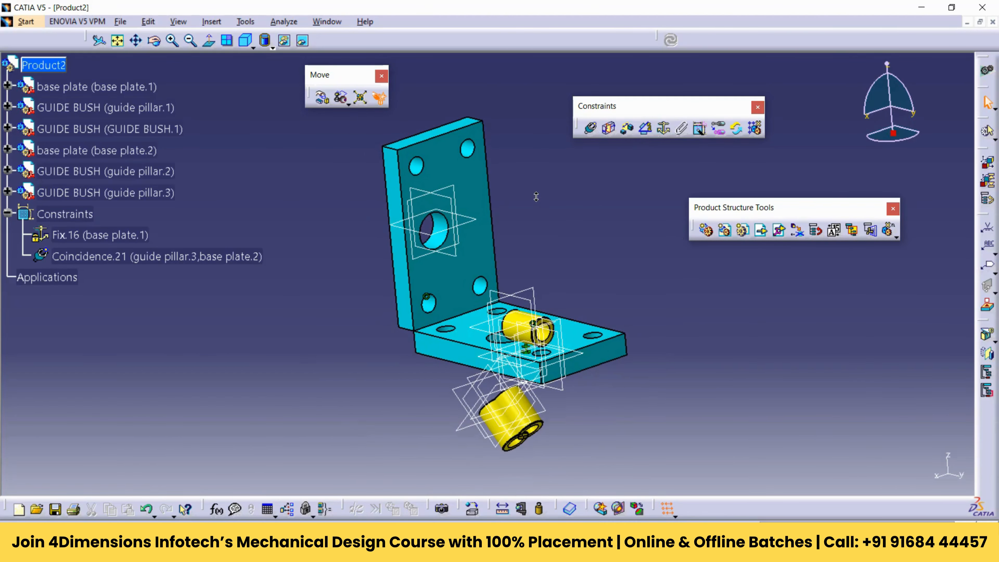